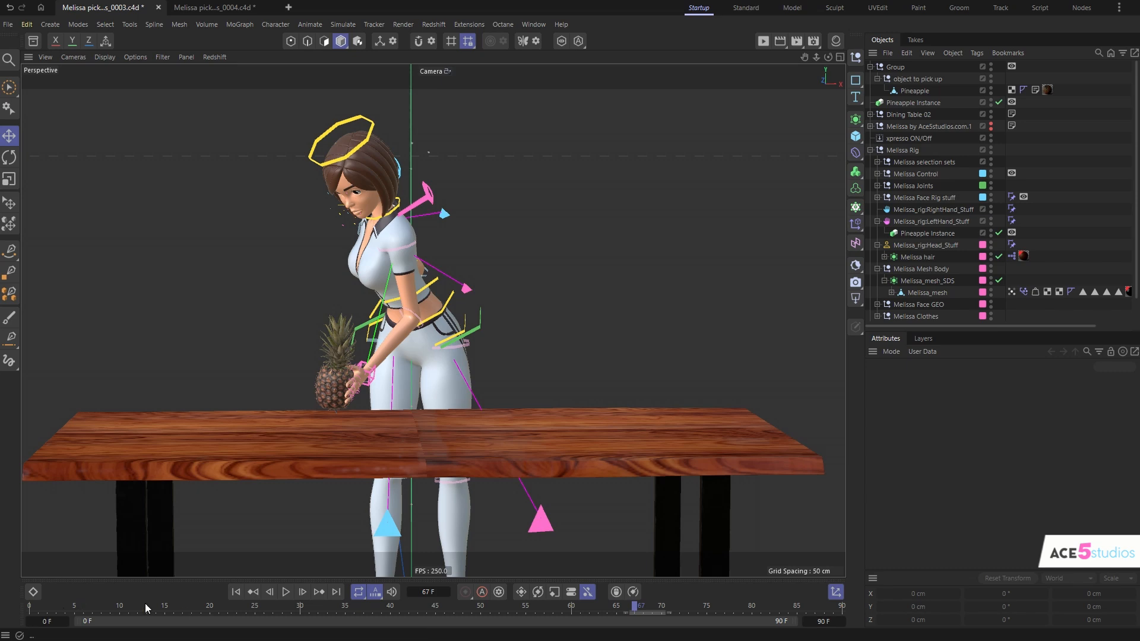
- Review the pineapple pick-up animation in the scenes numbered 0003 and 0004, comparing how the pineapple follows the hand
mouse_move(641, 615)
mouse_down()
mouse_move(2, 591)
mouse_move(201, 613)
mouse_move(771, 608)
mouse_move(625, 608)
mouse_up()
click(366, 378)
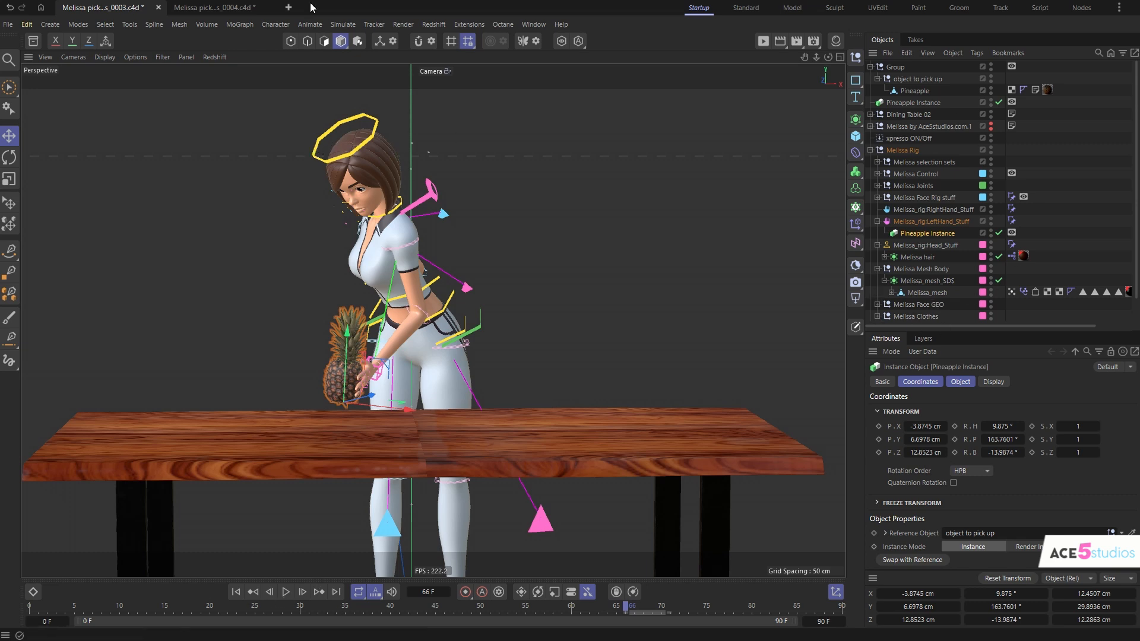
click(214, 7)
click(432, 374)
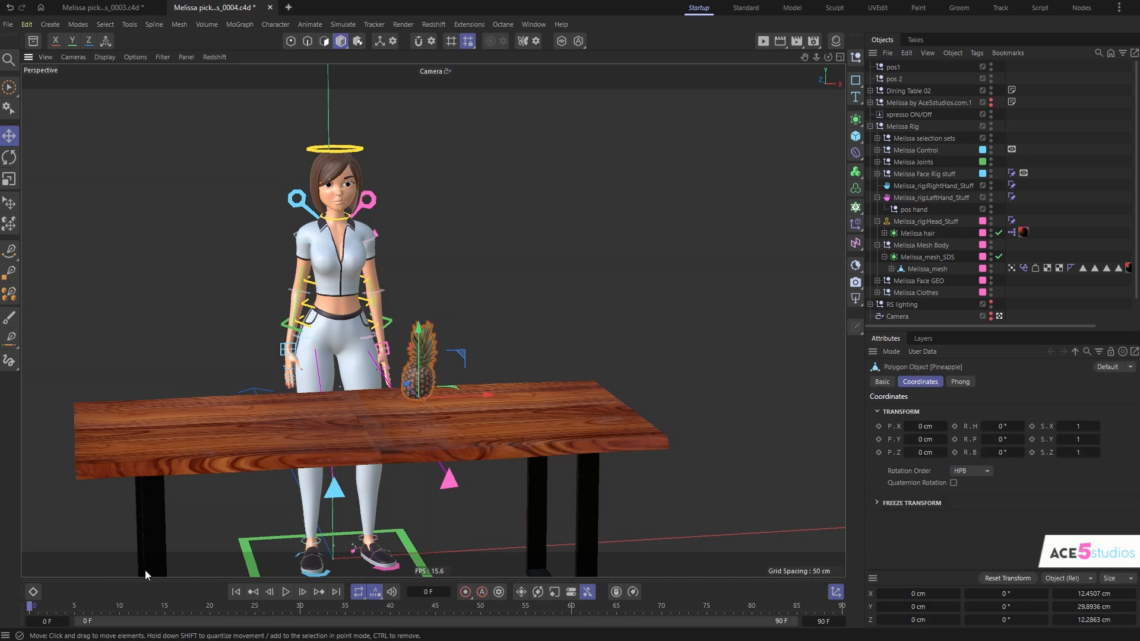
key(F8)
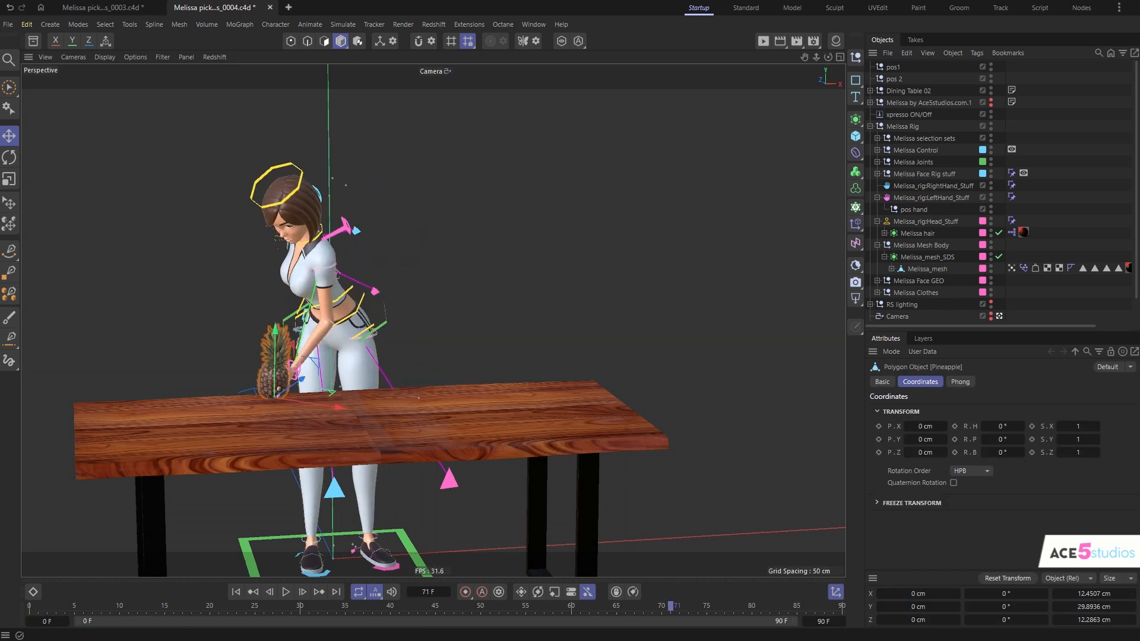
drag(664, 616, 308, 637)
click(112, 9)
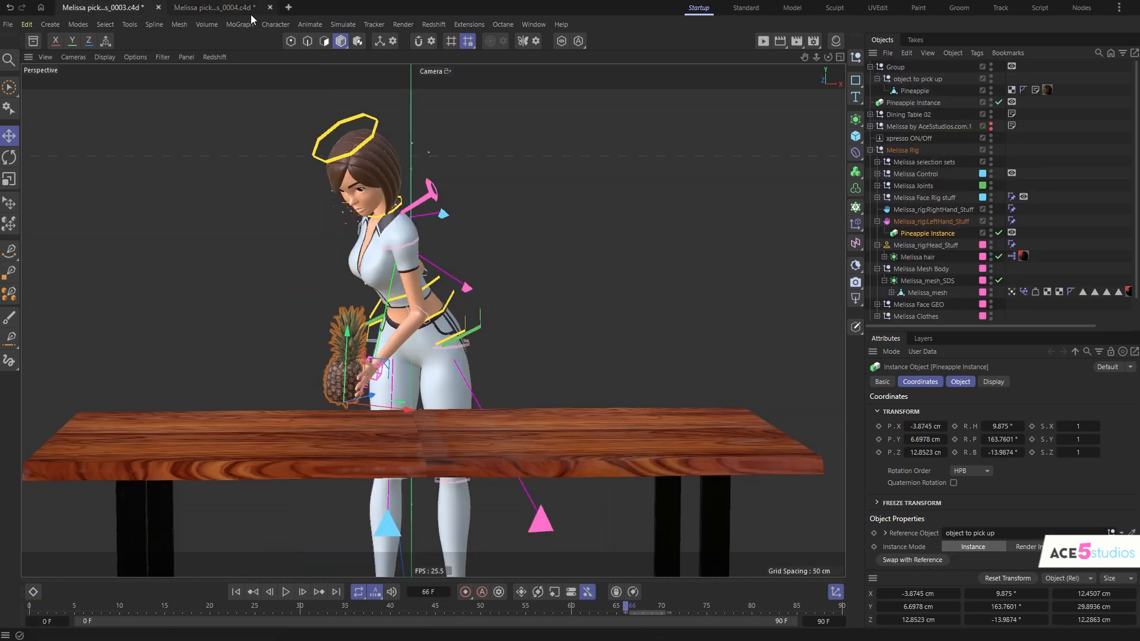
click(251, 13)
drag(464, 605, 779, 606)
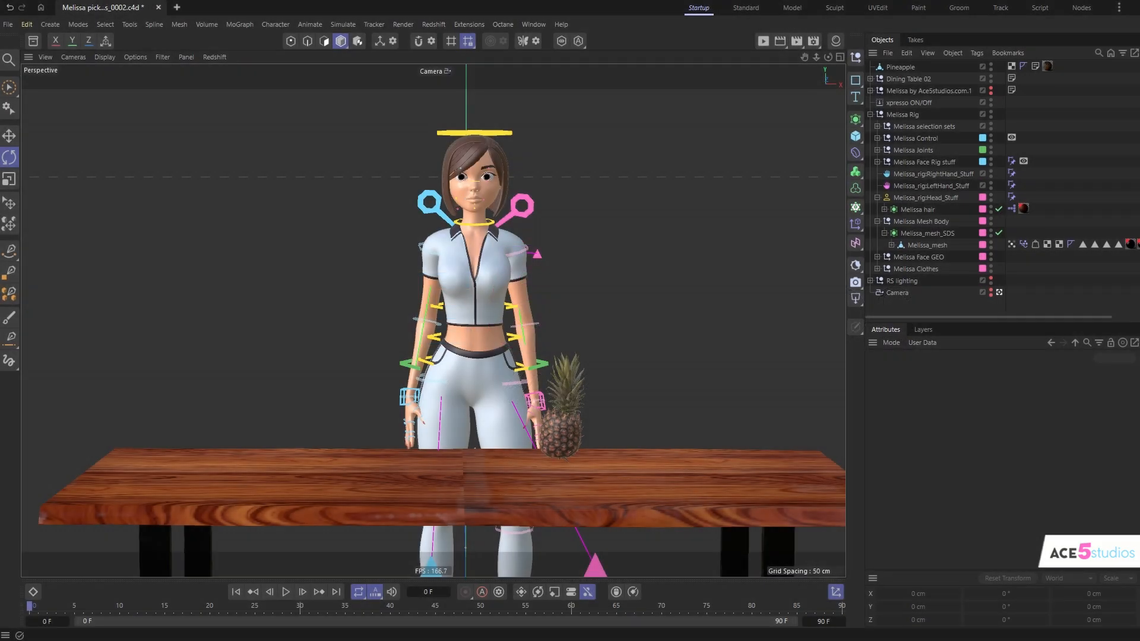
- Examine the original pineapple's coordinates and scrub through the character's pick-up motion in the scene numbered 0002
click(900, 67)
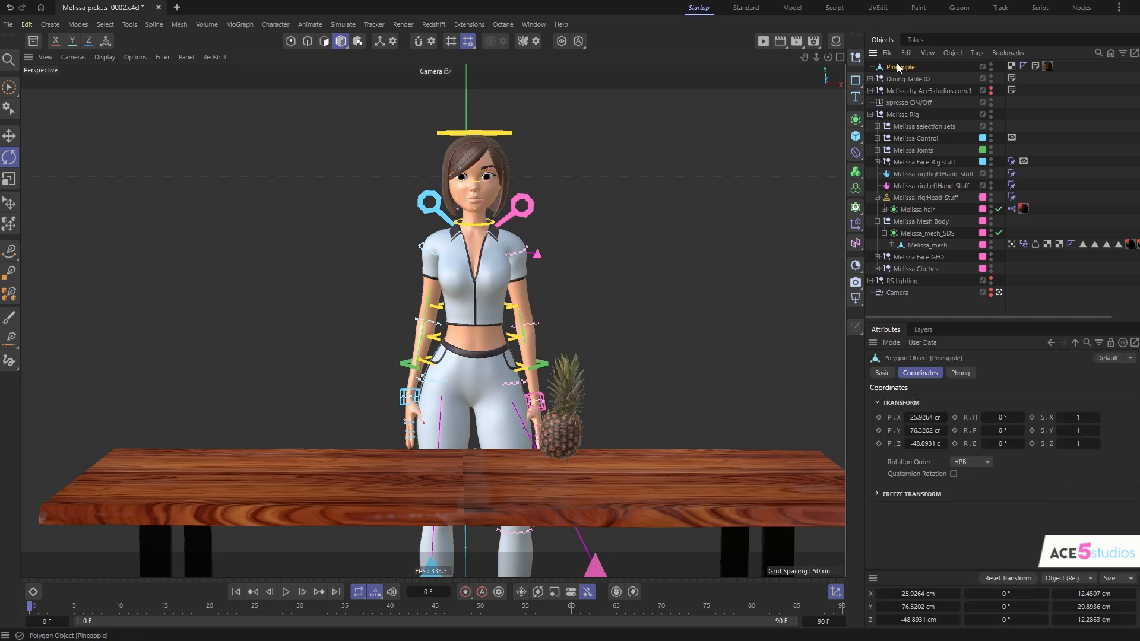
click(945, 71)
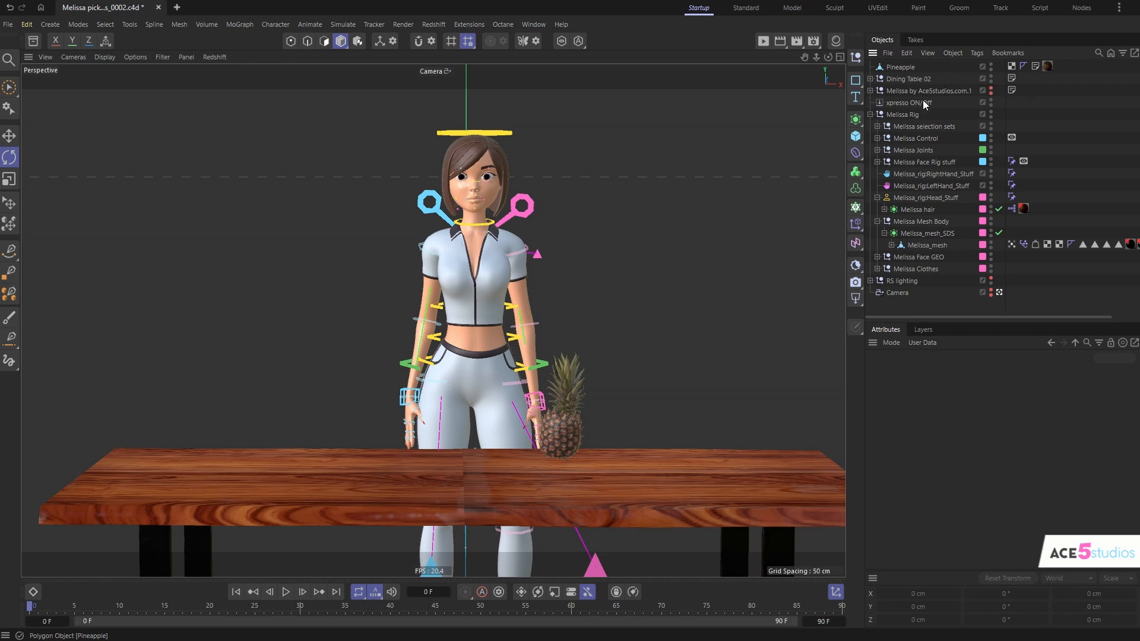
drag(41, 608, 787, 639)
- Enable quaternion rotation for the character's left-hand controller, checking the wrist flip around frames 81 to 84
alt+drag(528, 432, 587, 392)
scroll(563, 369, up, 8)
click(515, 411)
key(e)
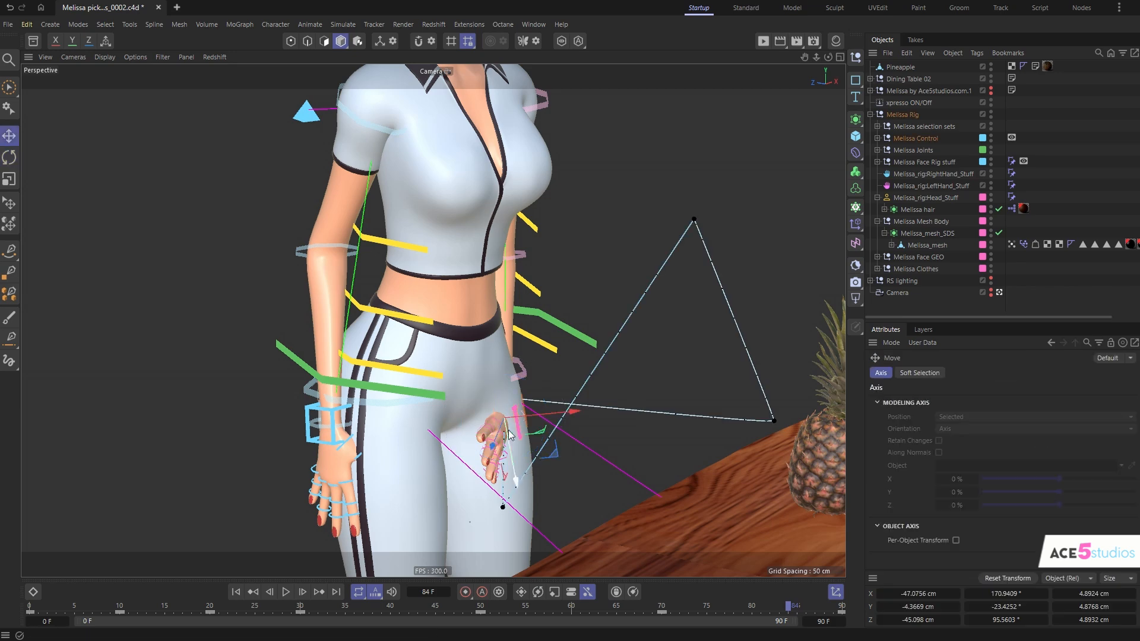
drag(551, 449, 601, 450)
alt+drag(605, 399, 555, 388)
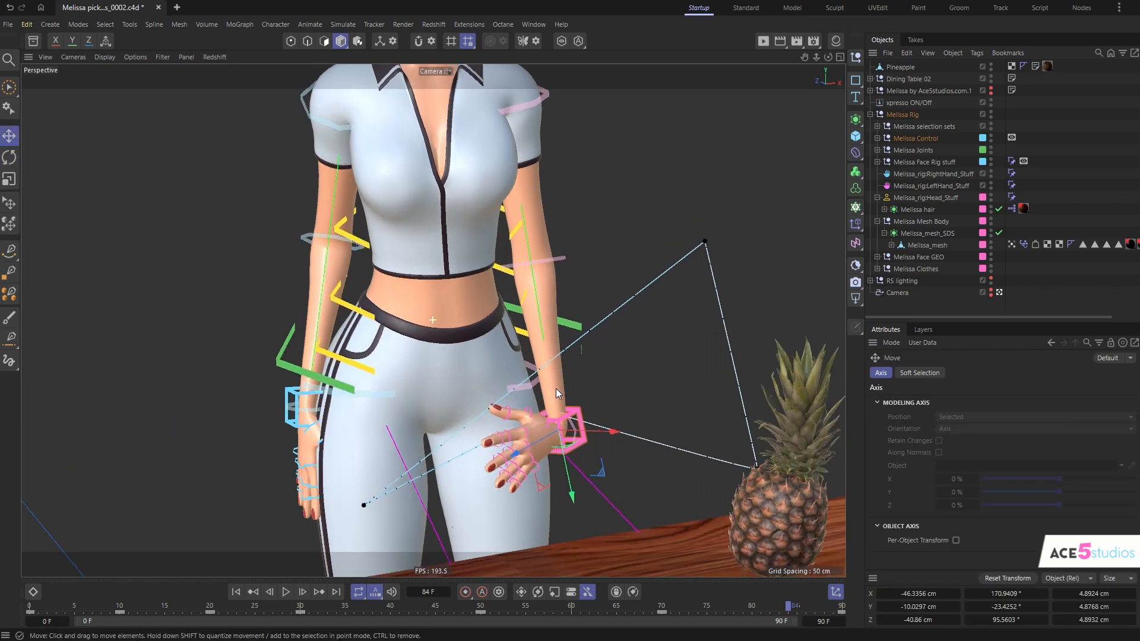
drag(786, 606, 762, 610)
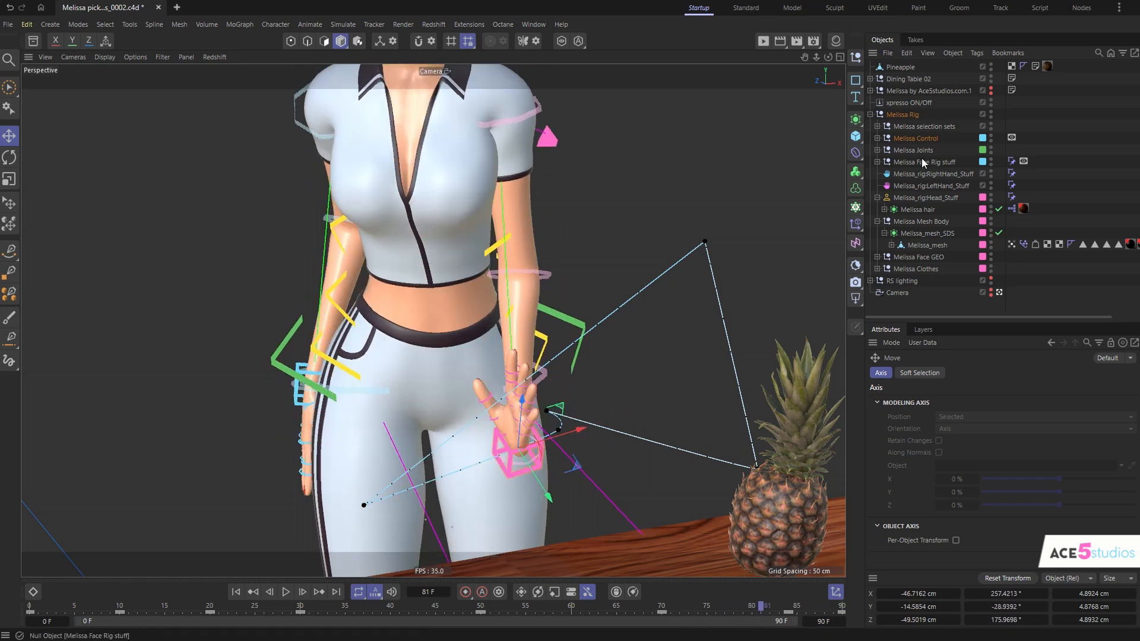
click(515, 474)
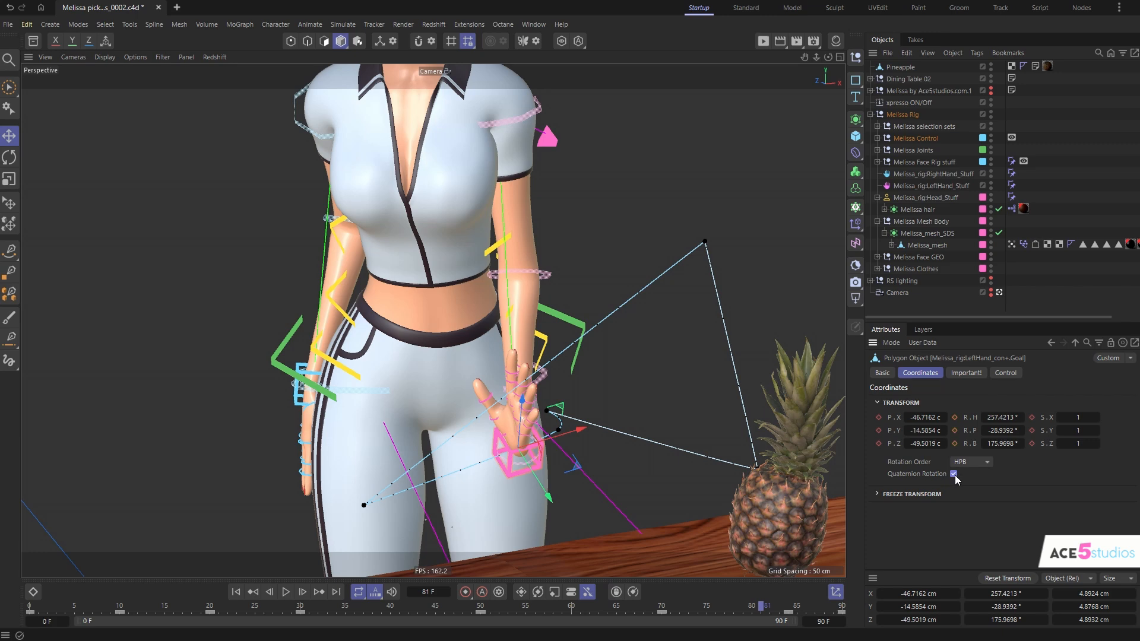
- Check the left hand's rotation and the arm's return motion between frames 81 and 90
drag(753, 609, 788, 635)
key(r)
drag(531, 418, 552, 474)
drag(775, 613, 876, 614)
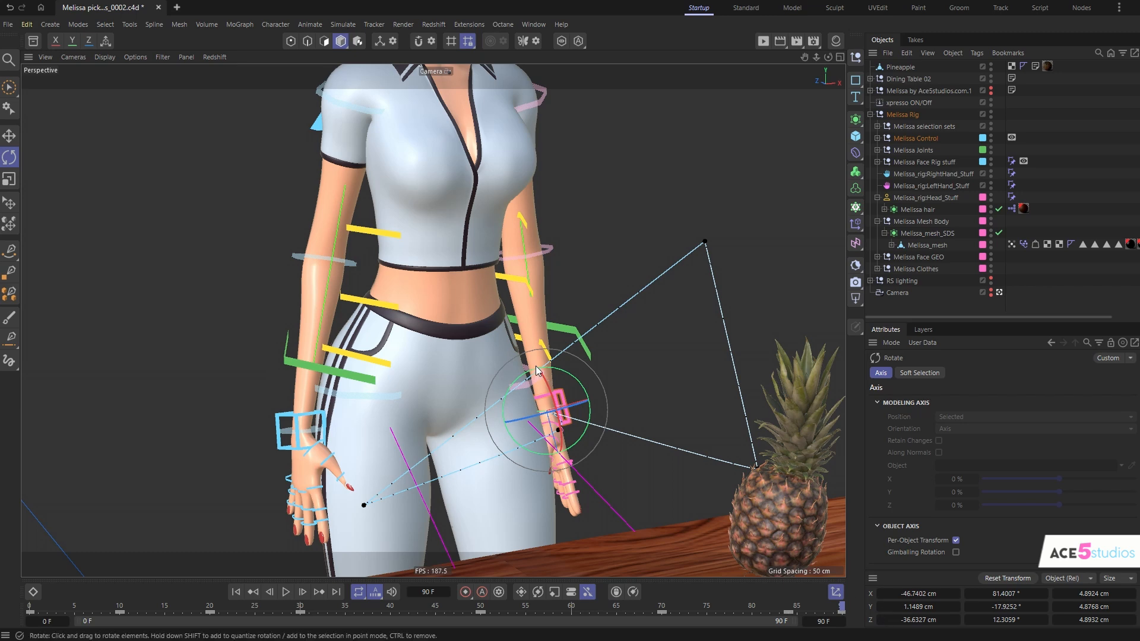
scroll(584, 372, down, 8)
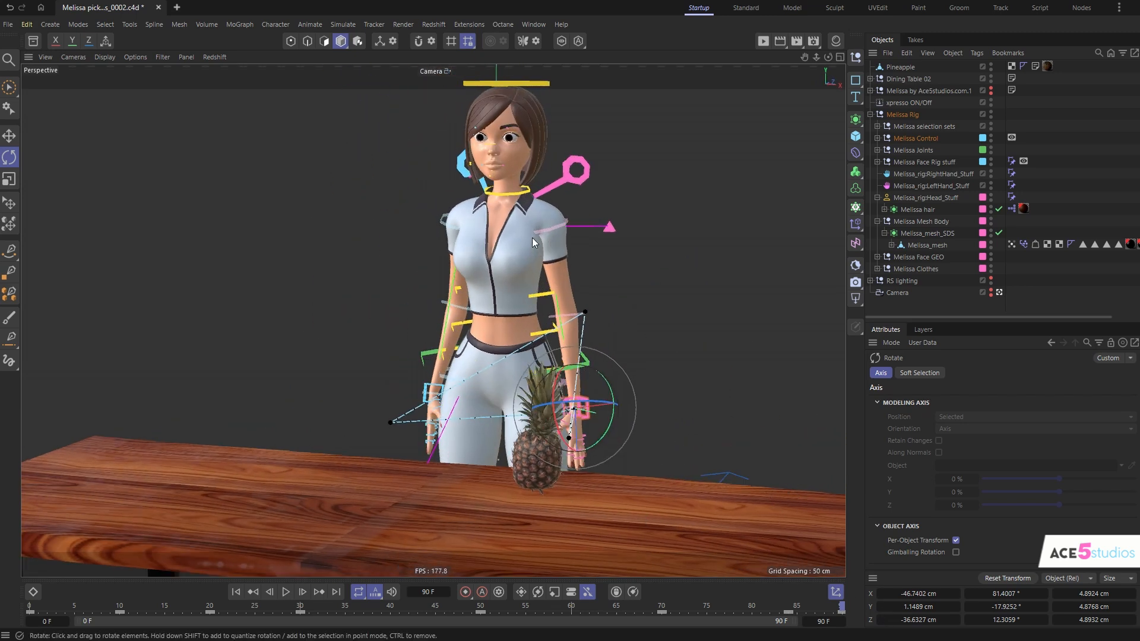
alt+drag(508, 246, 534, 278)
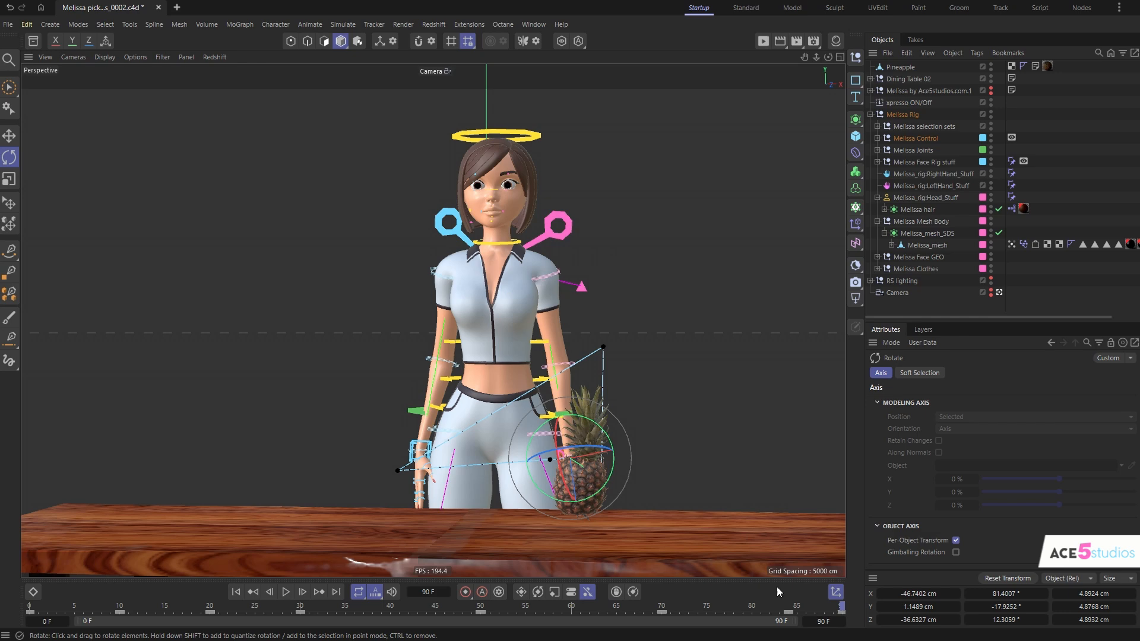
drag(824, 606, 788, 638)
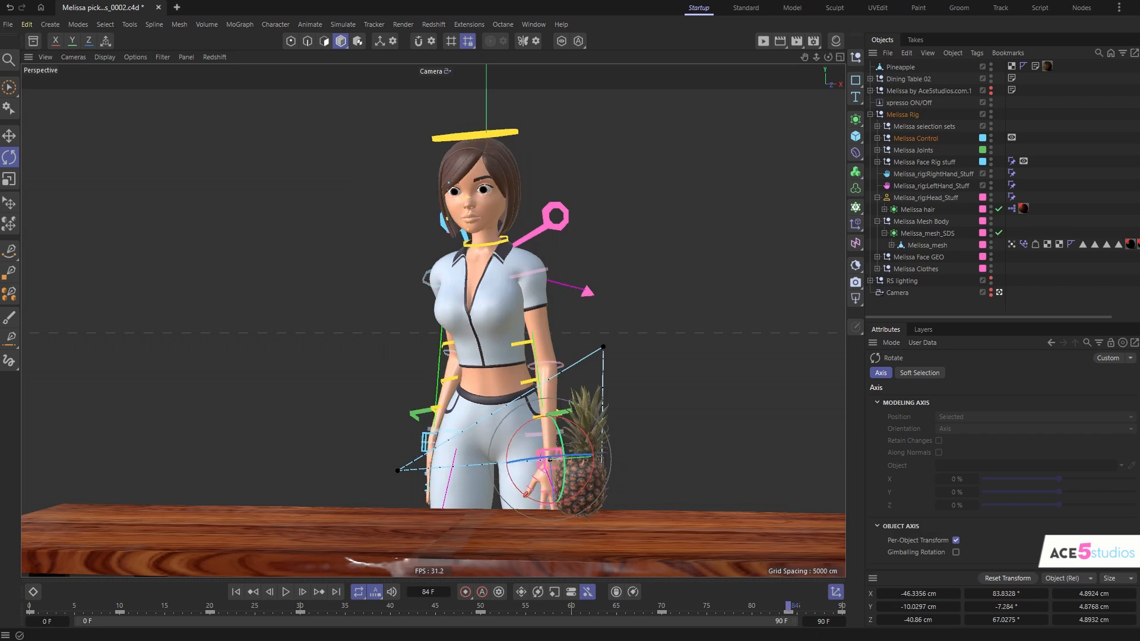
drag(788, 638, 814, 620)
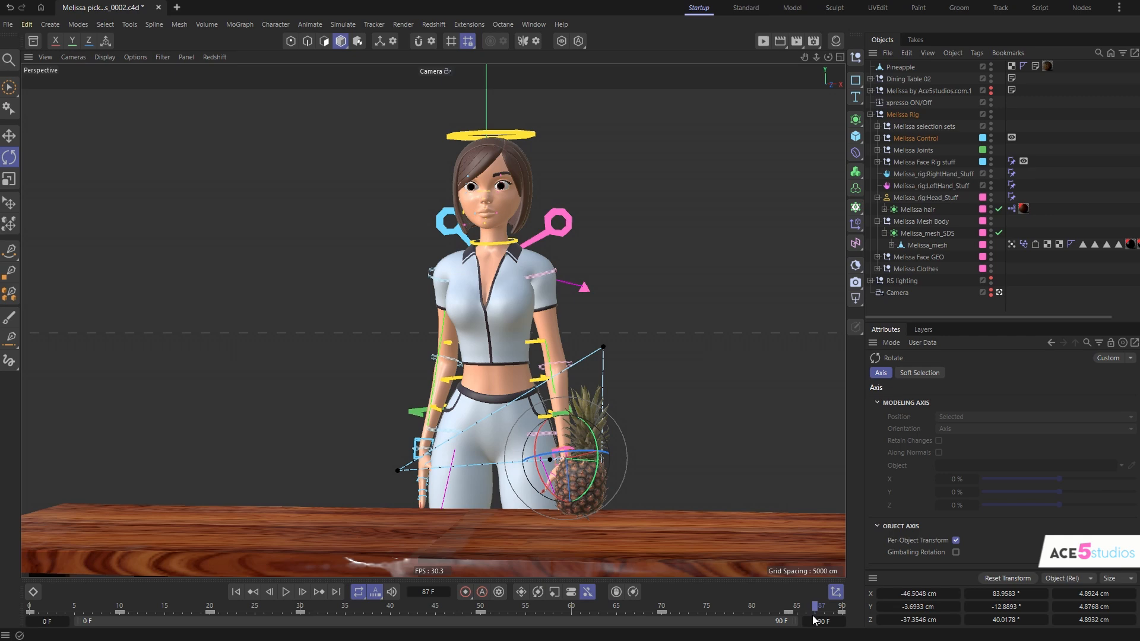
drag(825, 619, 959, 610)
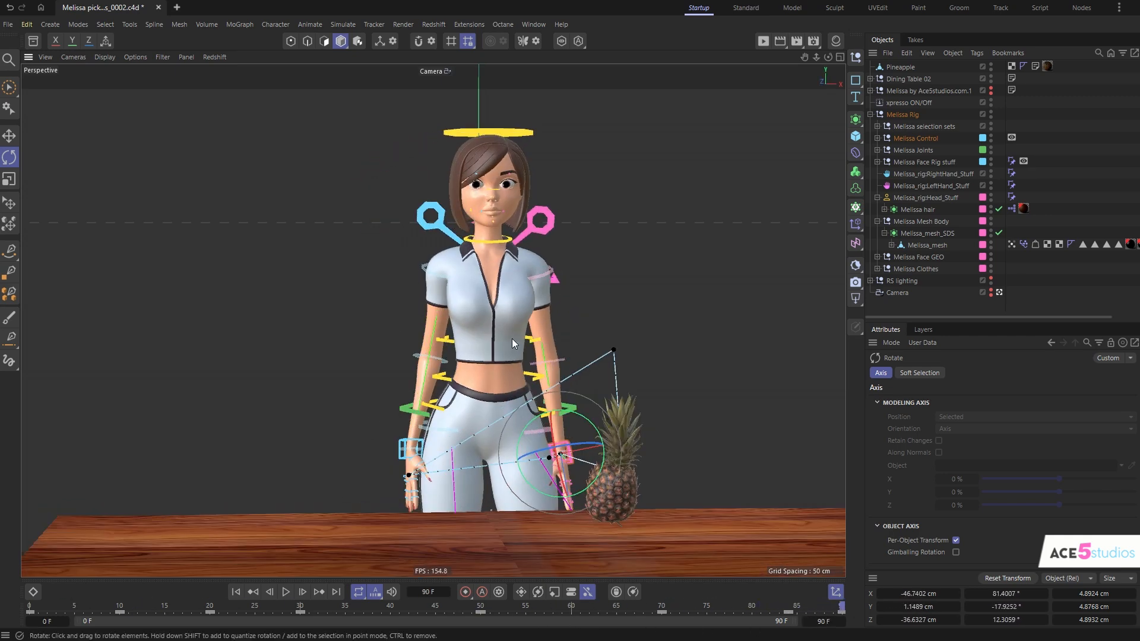
alt+drag(511, 366, 508, 370)
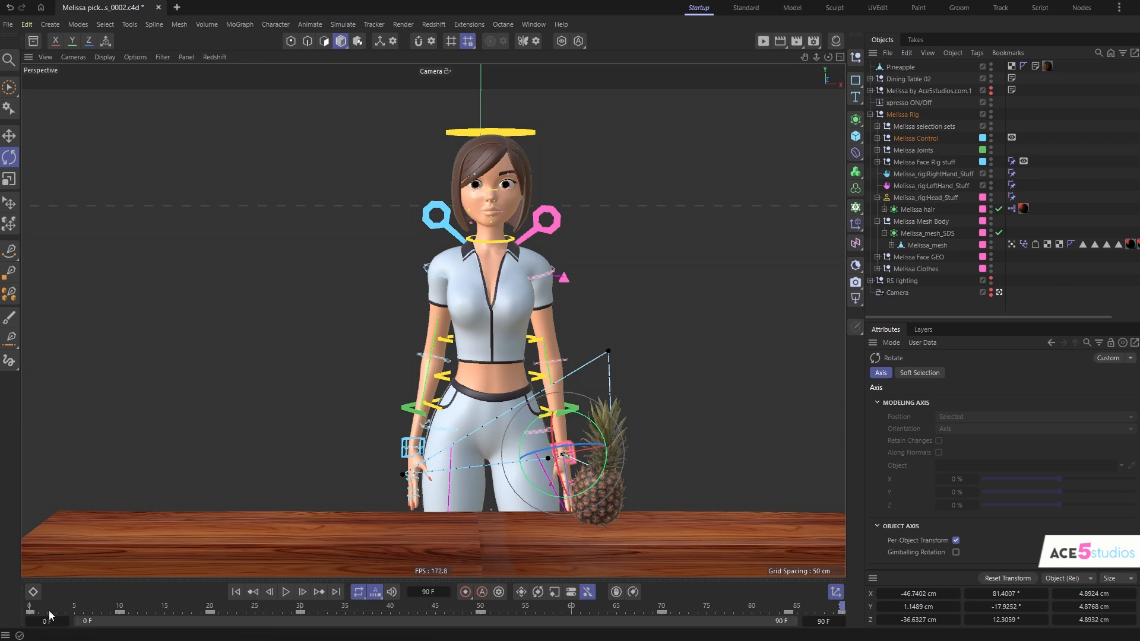
- At frame 11, duplicate the pineapple and parent the copy under Melissa_rig:LeftHand_Stuff
mouse_move(51, 614)
mouse_down()
mouse_move(735, 627)
mouse_move(30, 618)
mouse_up()
click(902, 68)
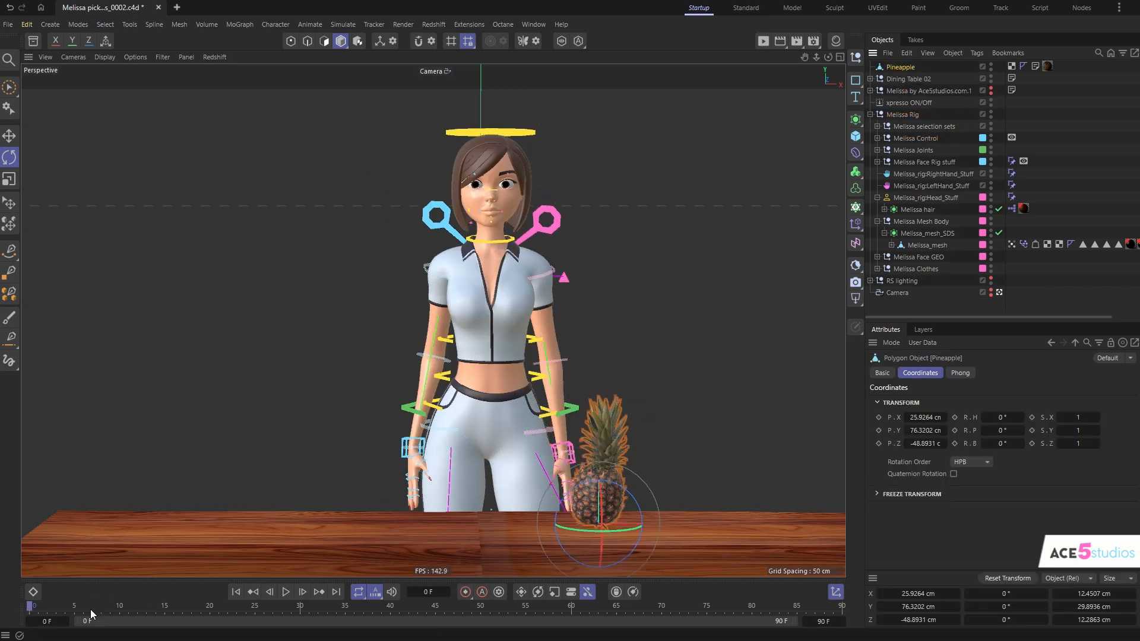
click(122, 610)
drag(122, 611, 127, 611)
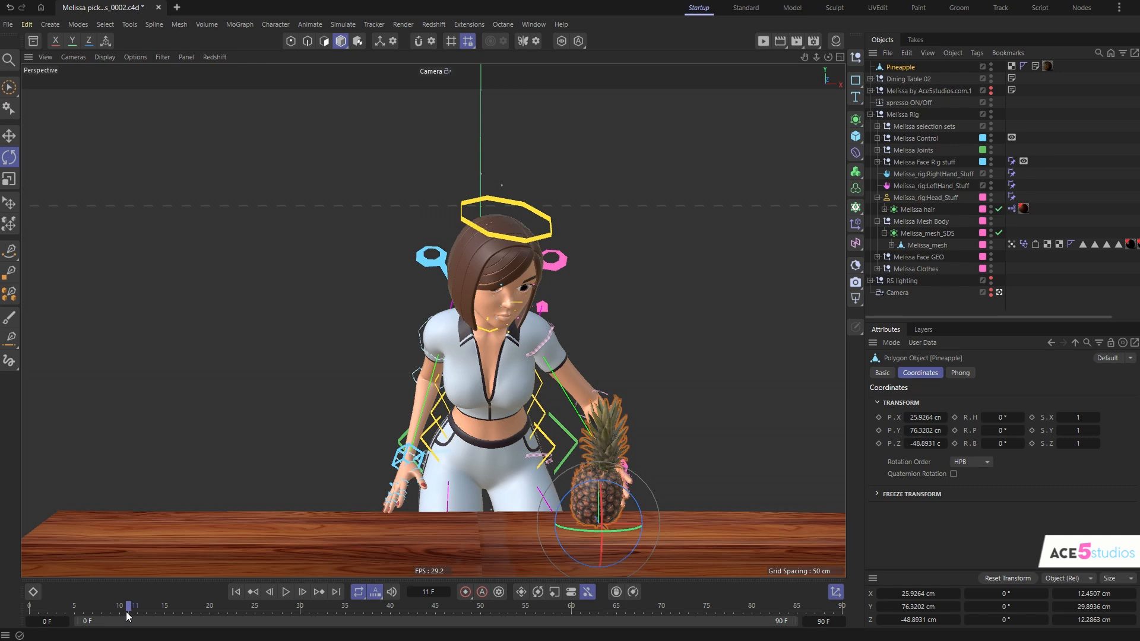
alt+drag(595, 454, 504, 536)
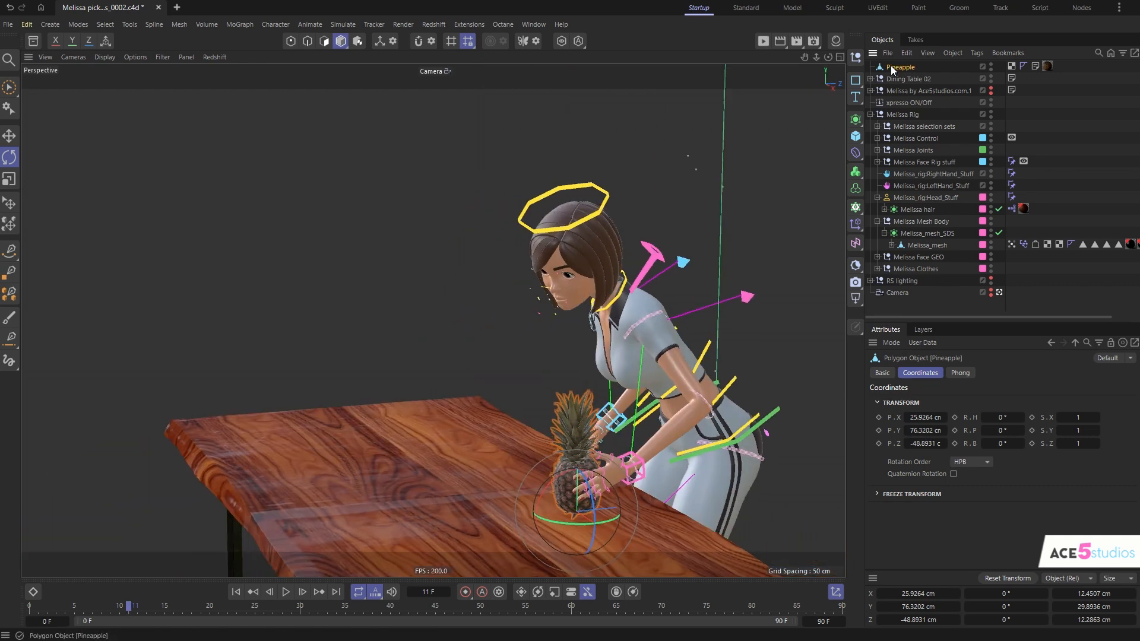
key(ctrl+c)
key(ctrl+v)
drag(892, 66, 927, 199)
- At frame 67, copy the hand-held pineapple and paste the duplicate unparented, at its put-down position on the table
alt+drag(535, 440, 723, 410)
alt+middle_drag(723, 409, 582, 399)
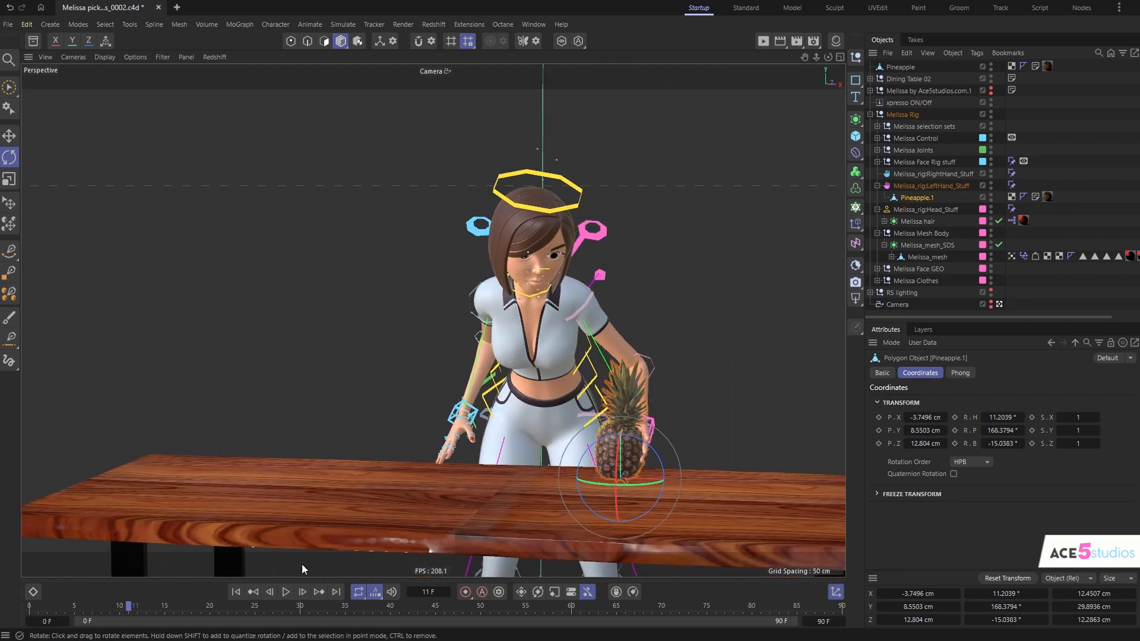
drag(128, 606, 634, 606)
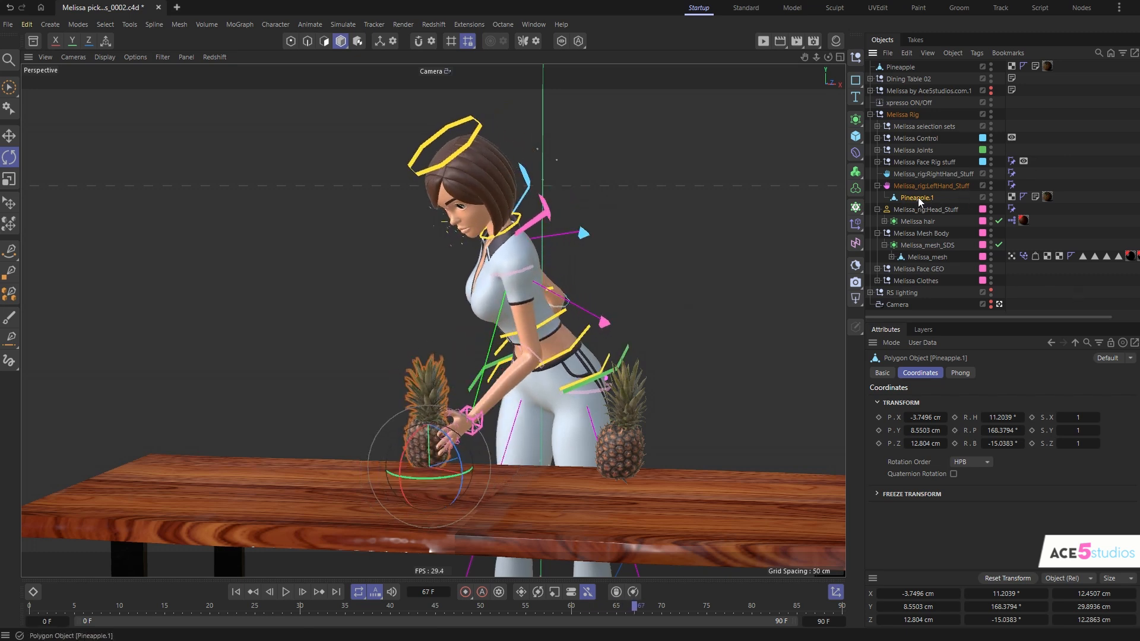
key(ctrl+c)
key(ctrl+v)
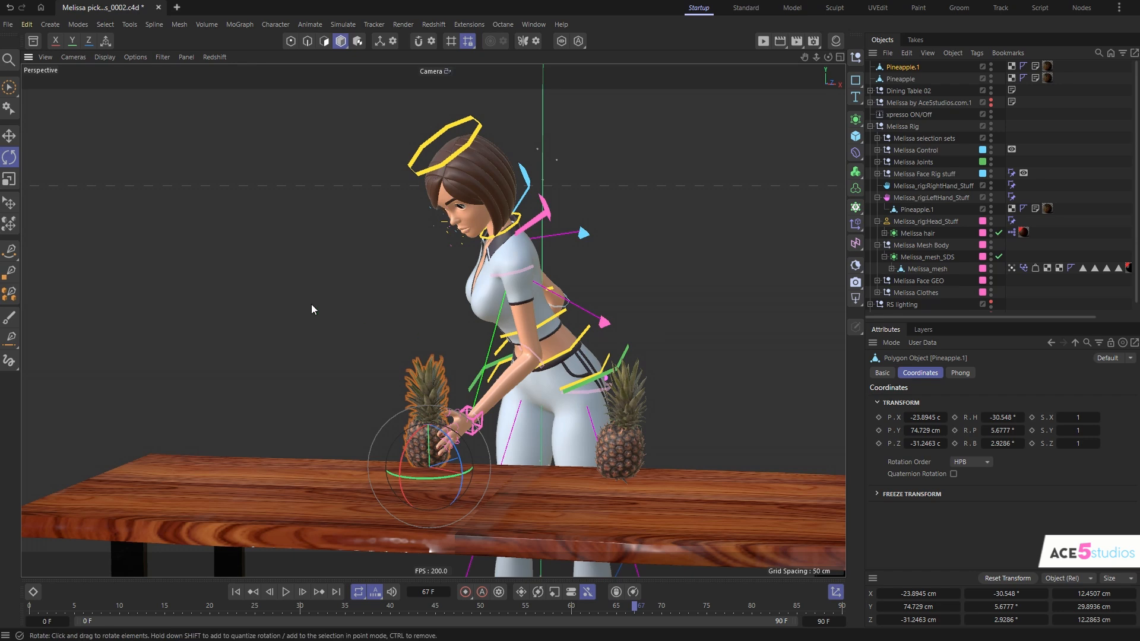
drag(311, 304, 358, 304)
- At frame 10, add a Display tag to the original pineapple, with the shading mode override off and the visibility override on
drag(706, 607, 119, 607)
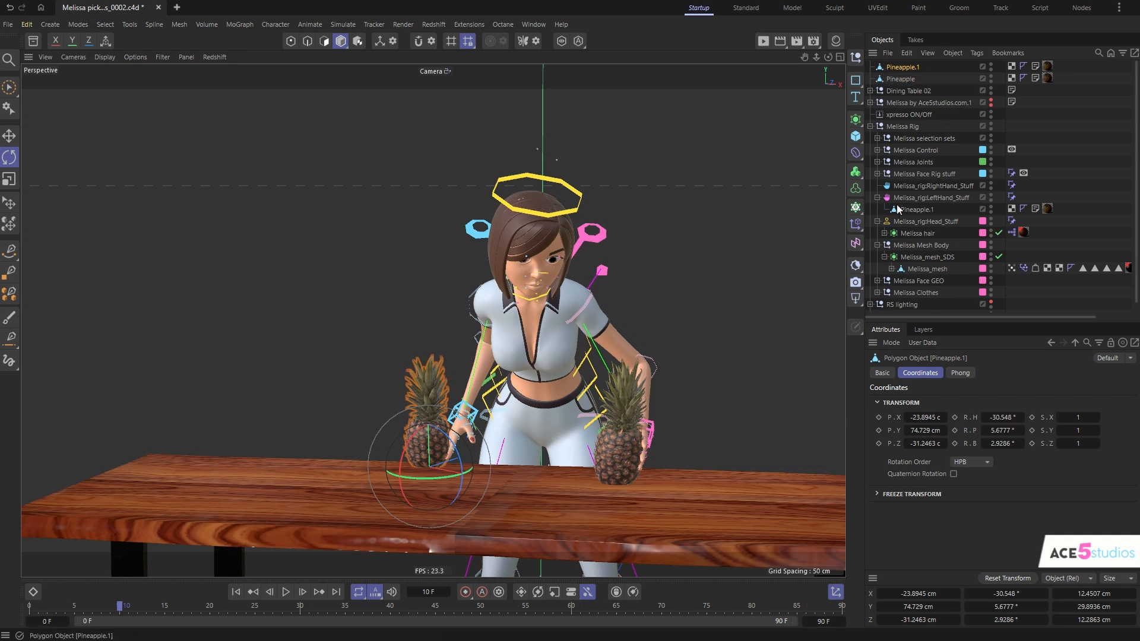
click(902, 79)
right_click(902, 79)
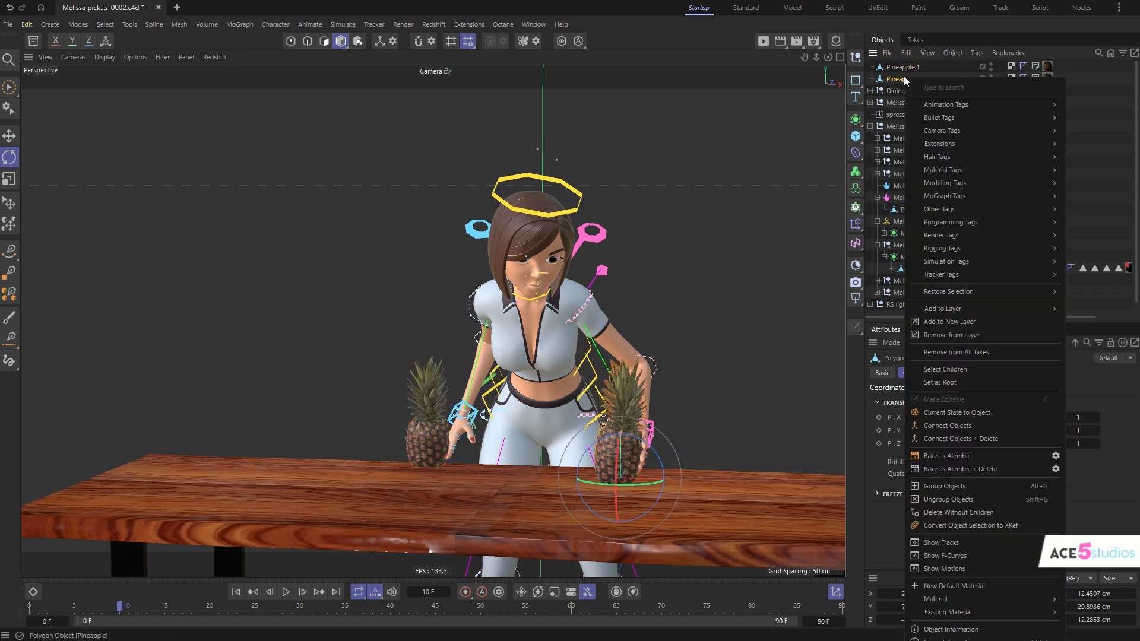
key(Escape)
key(shift+c)
text(dispdisplay)
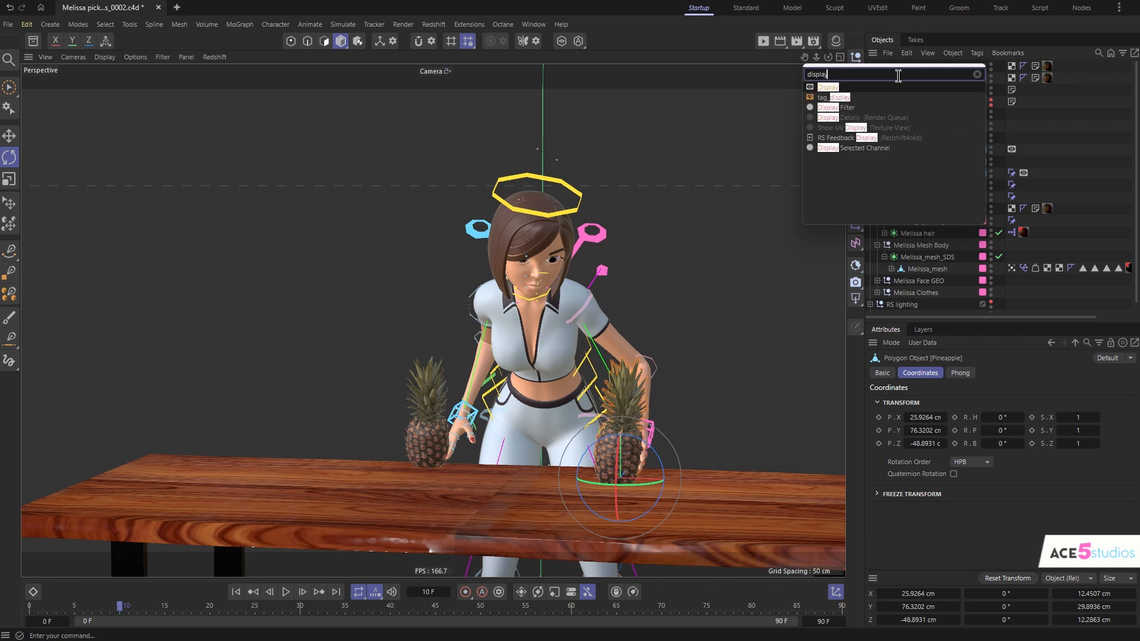
key(Return)
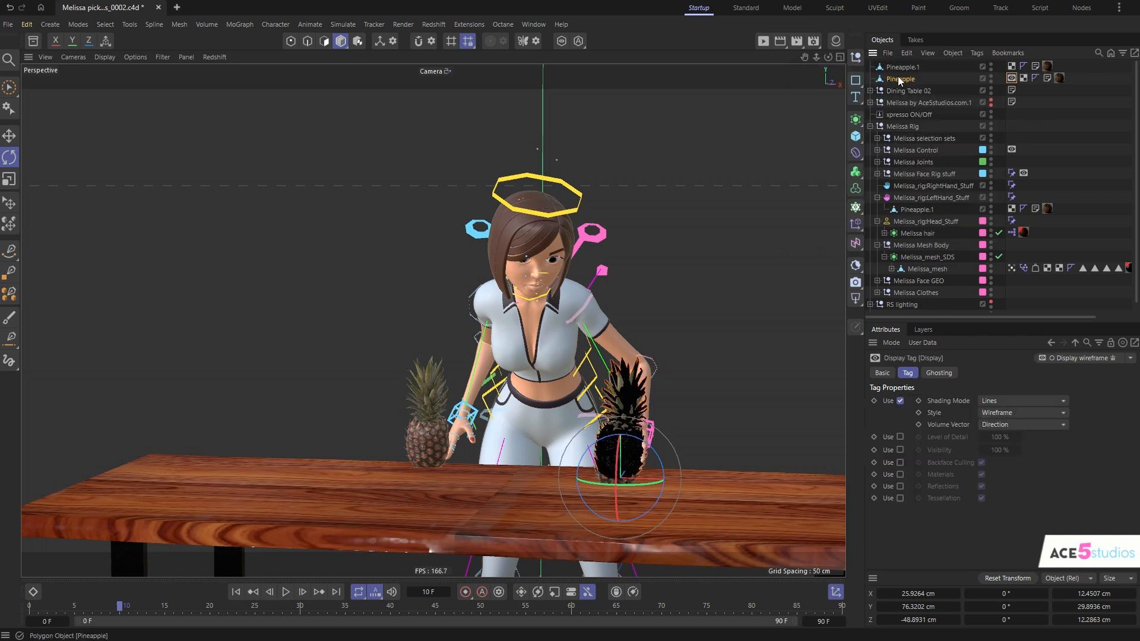
click(900, 402)
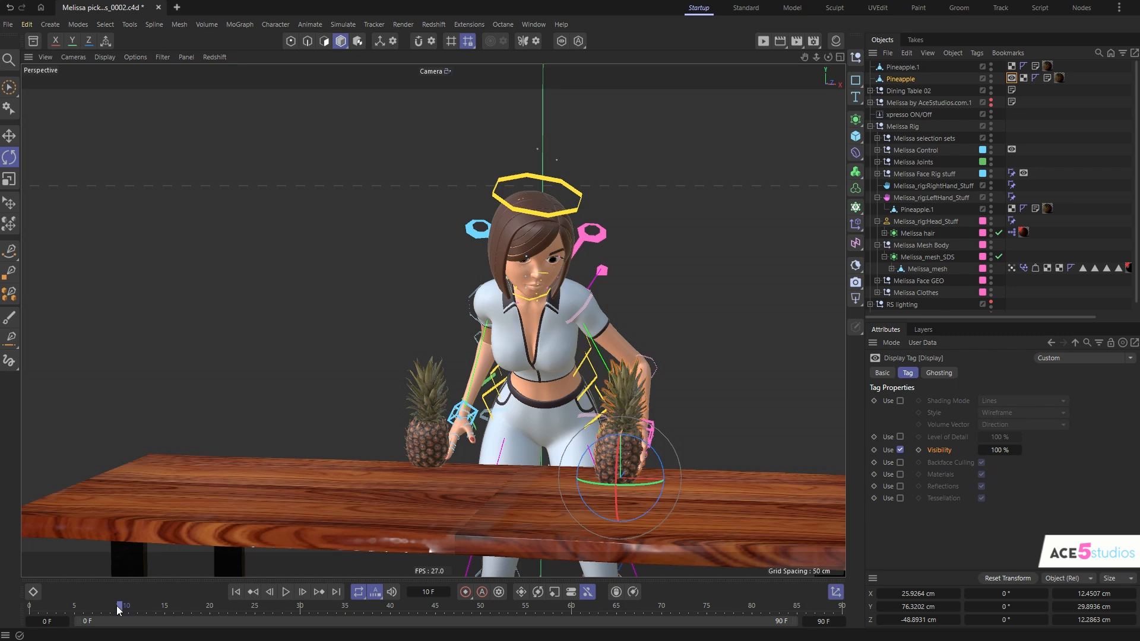
- Key the Display tag's visibility at 100% on frame 9 and set it to 0% for frame 10
click(918, 450)
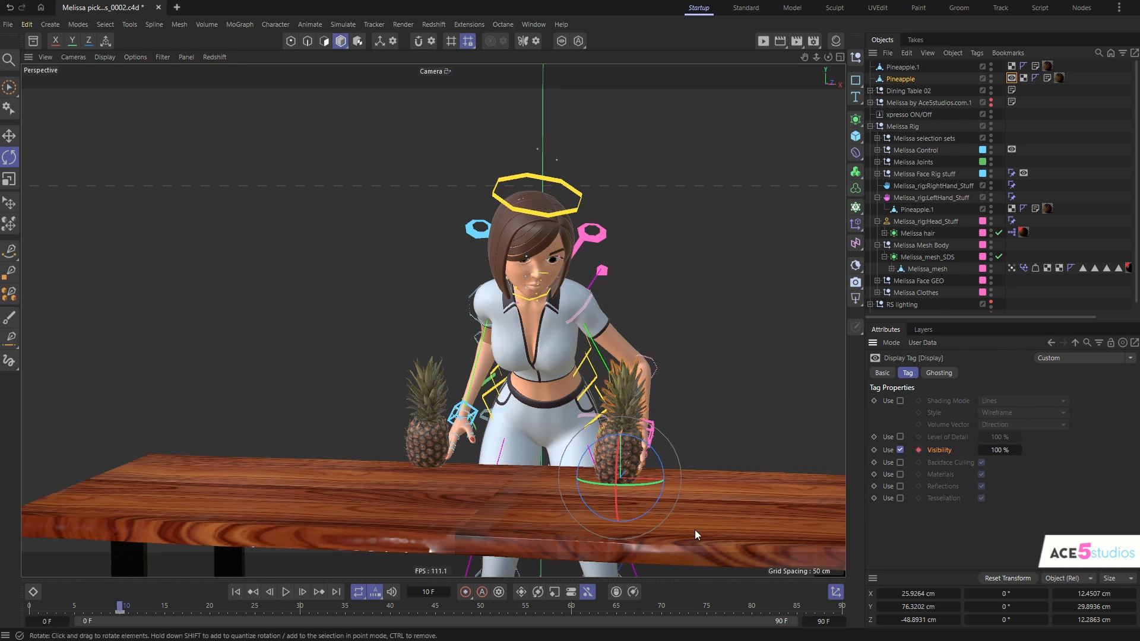
click(119, 613)
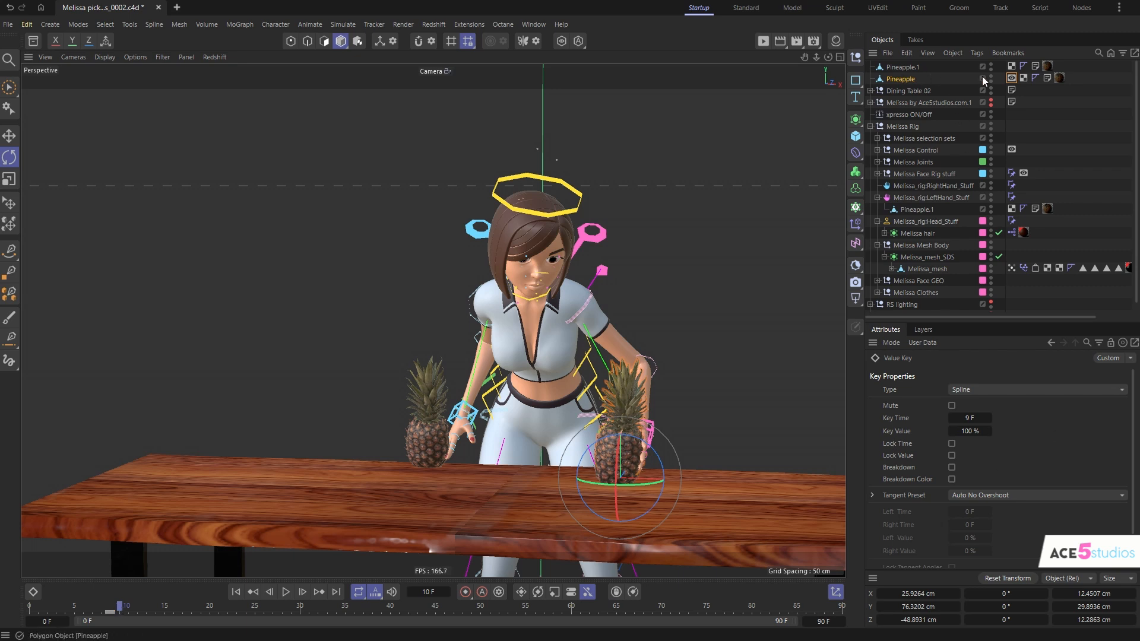
click(1012, 79)
drag(1000, 453, 941, 452)
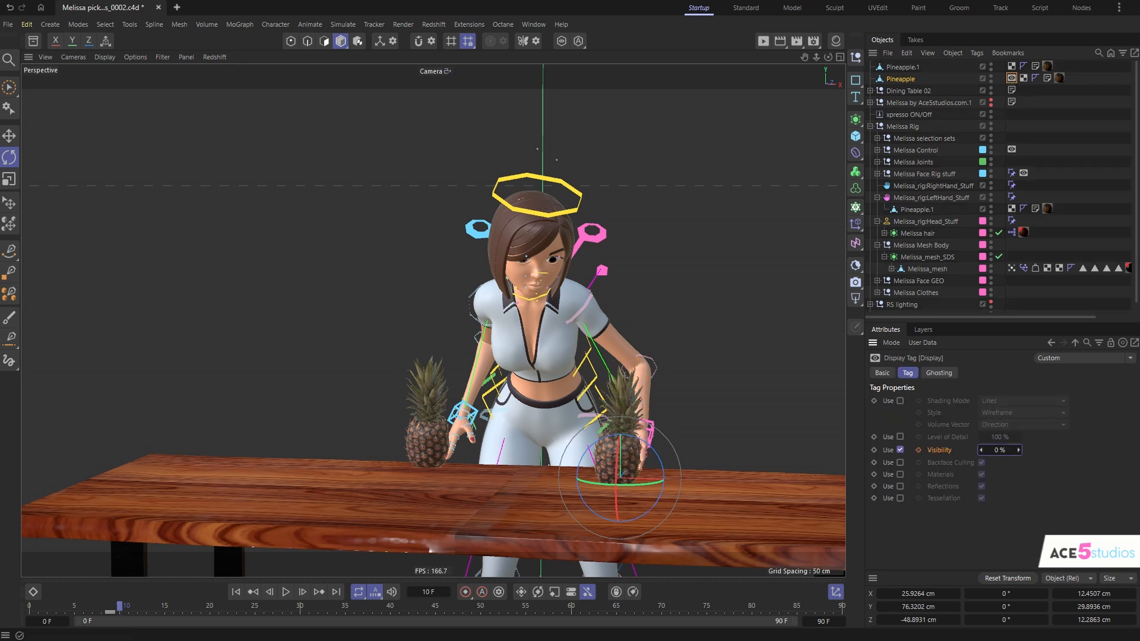
- Check the original pineapple's visibility switch around frames 7 to 10, and undo the latest changes including its Display tag
mouse_move(115, 611)
mouse_down()
mouse_move(45, 613)
mouse_move(126, 619)
mouse_up()
click(111, 616)
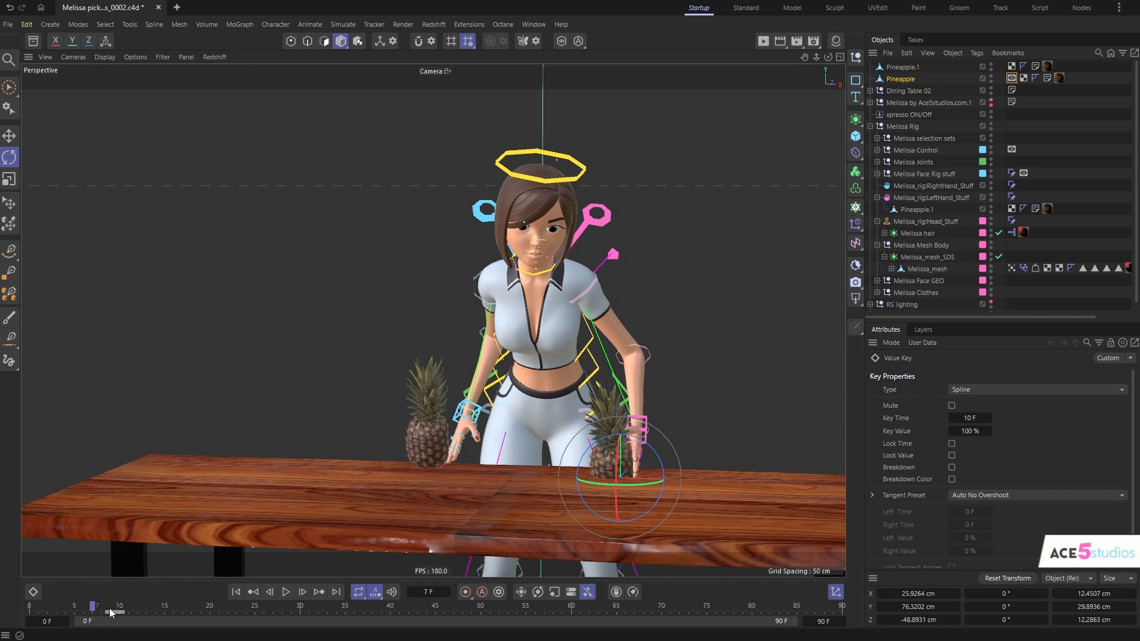
drag(102, 610, 123, 613)
drag(156, 609, 114, 626)
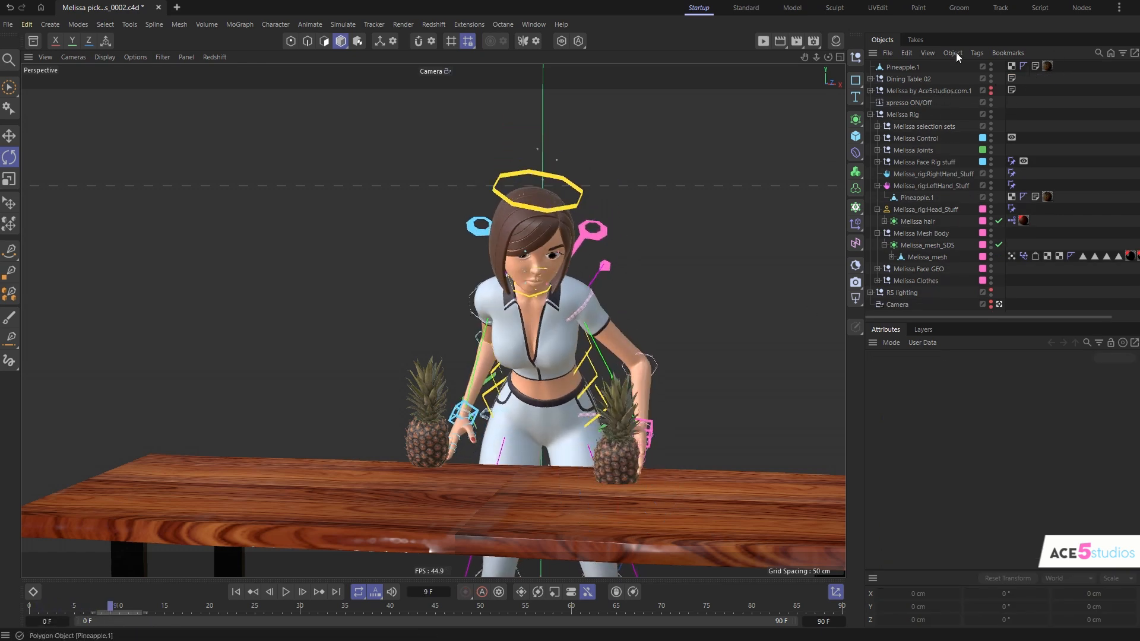
key(ctrl+z)
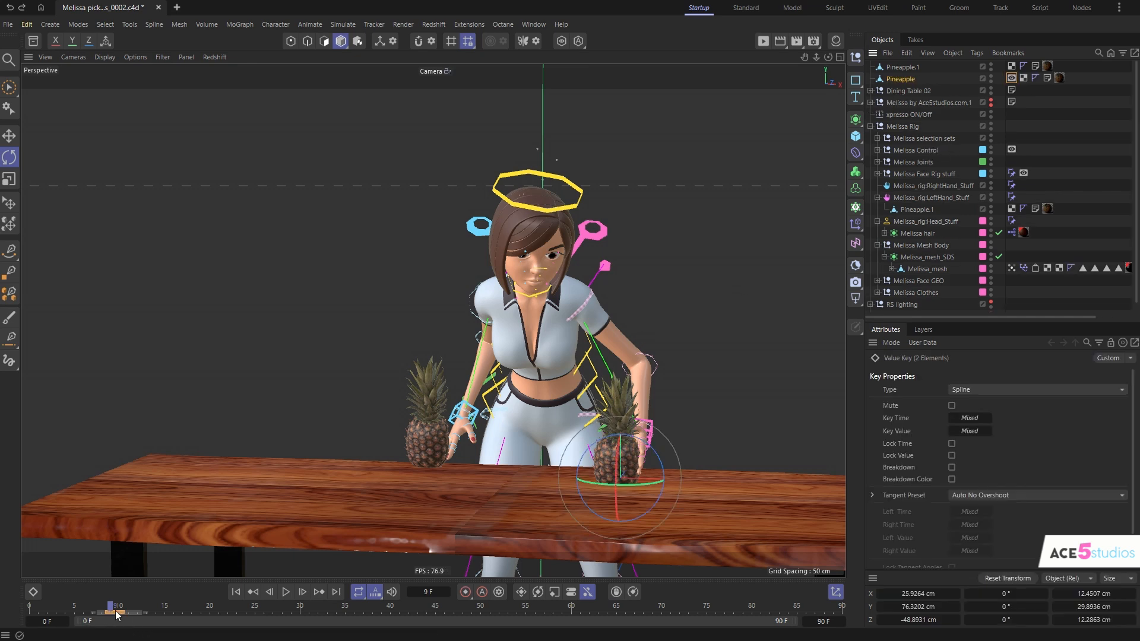
key(ctrl+z)
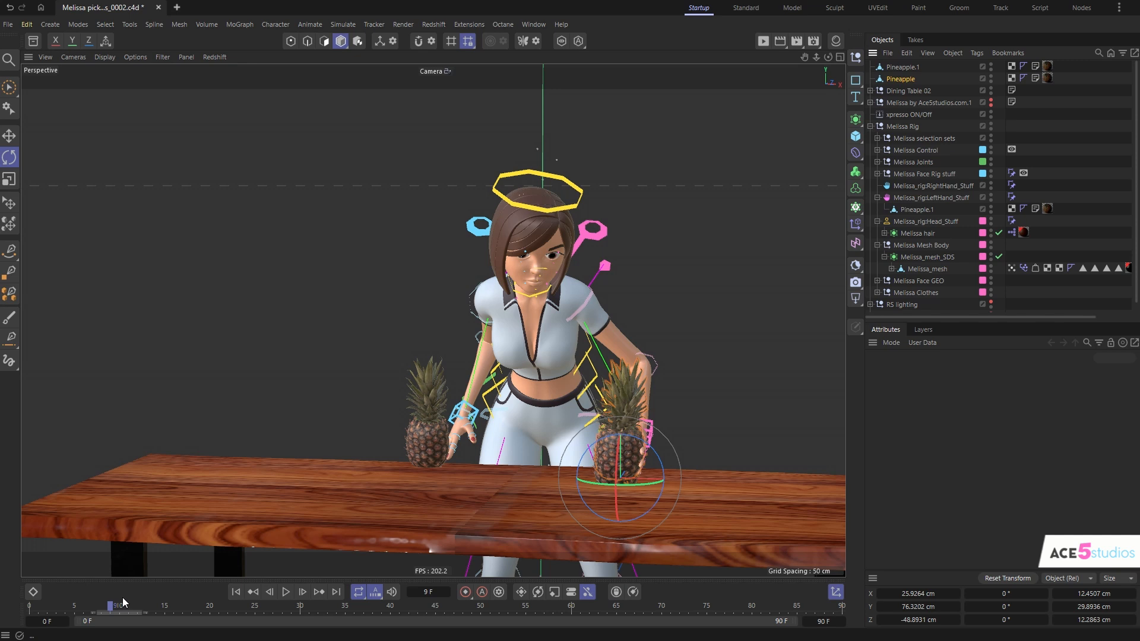
- Restore the original pineapple's Display tag through the undo history and delete its two visibility keys
key(ctrl+z)
key(ctrl+z)
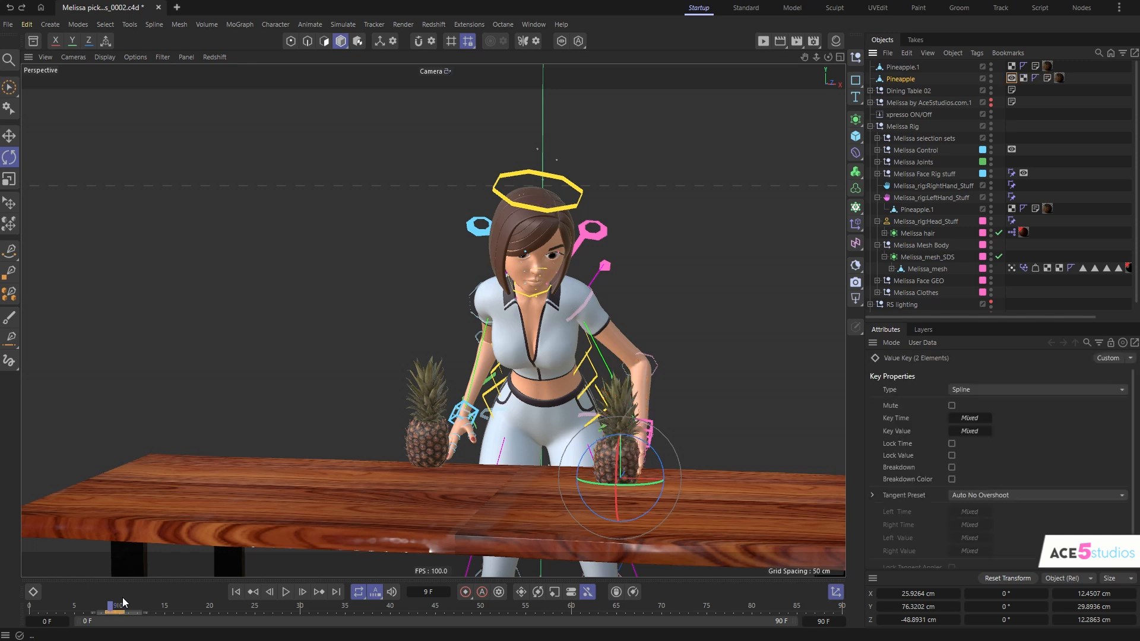
key(ctrl+y)
key(ctrl+y)
key(Delete)
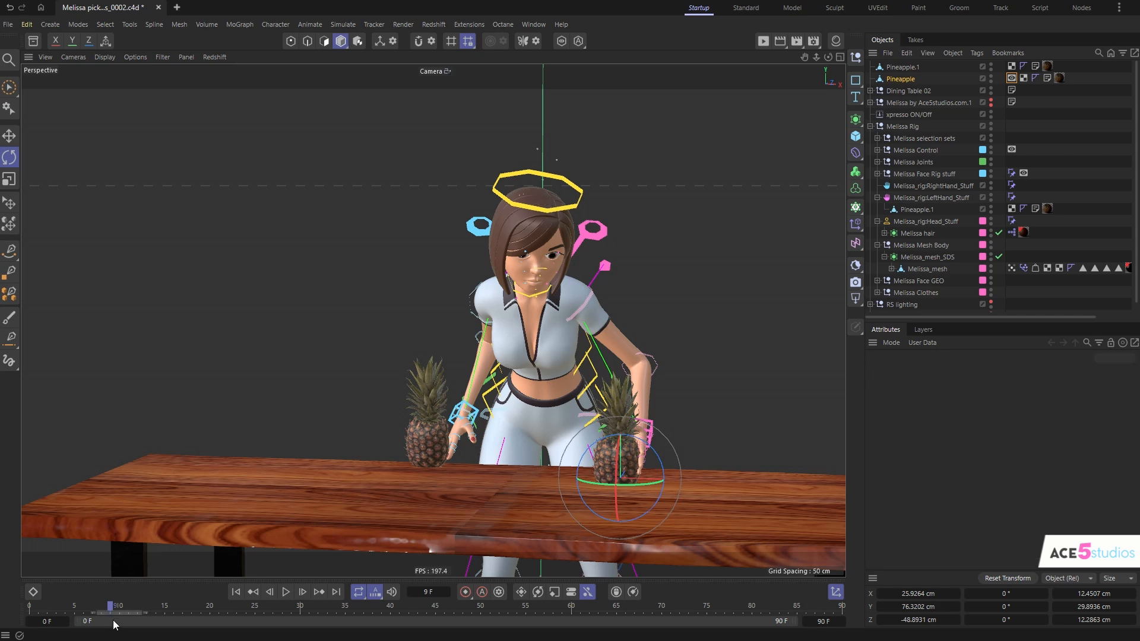
- At frame 0, set the visibility in the original pineapple's Display tag to 100%
drag(640, 256, 614, 256)
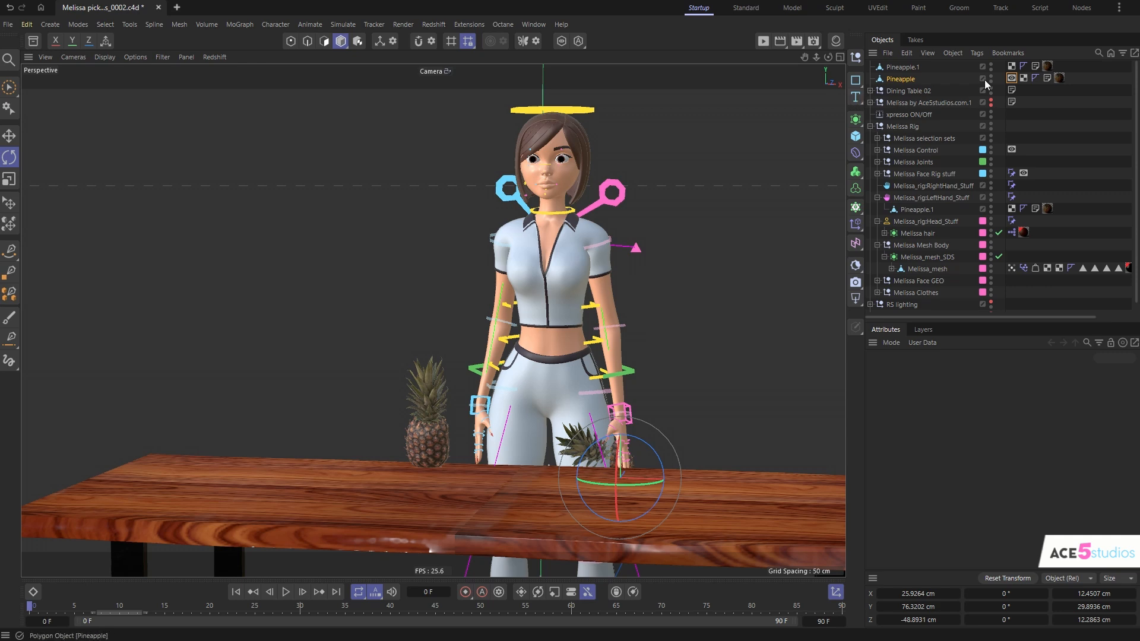
click(1011, 77)
drag(998, 451, 1027, 451)
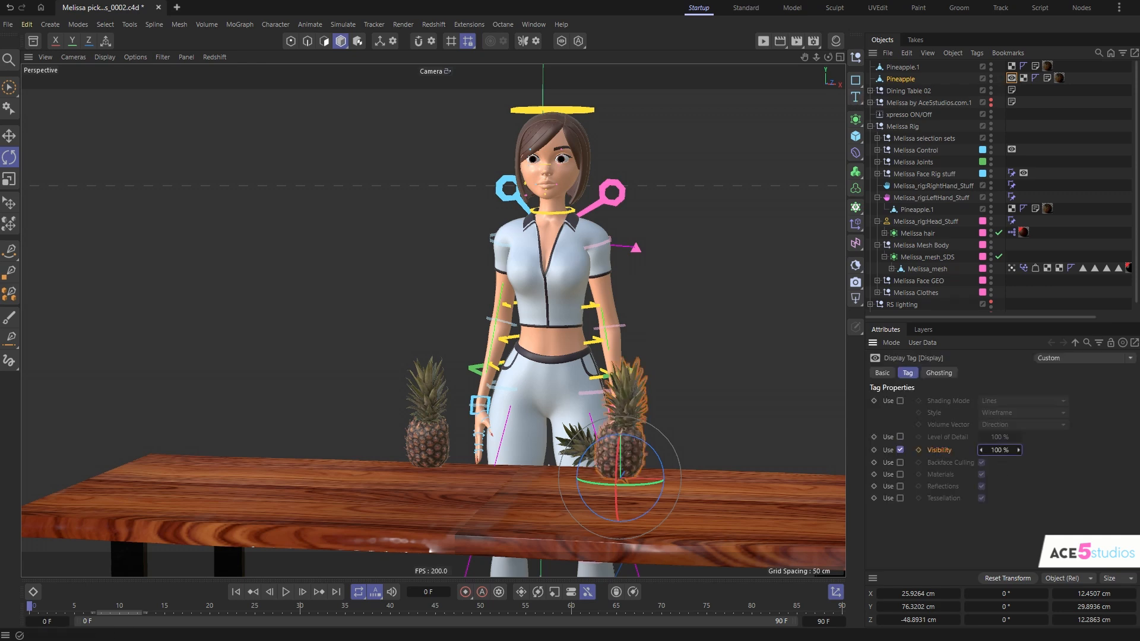
- Key the original pineapple's Display tag visibility at 100% on frame 10 and 0% on frame 11
alt+drag(552, 399, 469, 487)
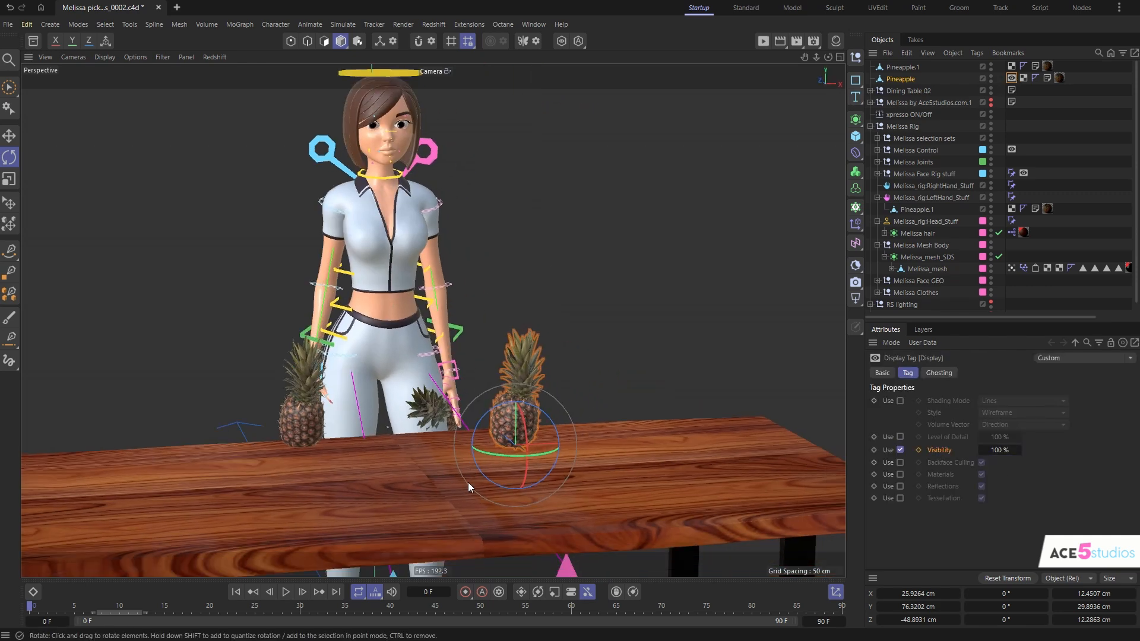
drag(30, 607, 119, 614)
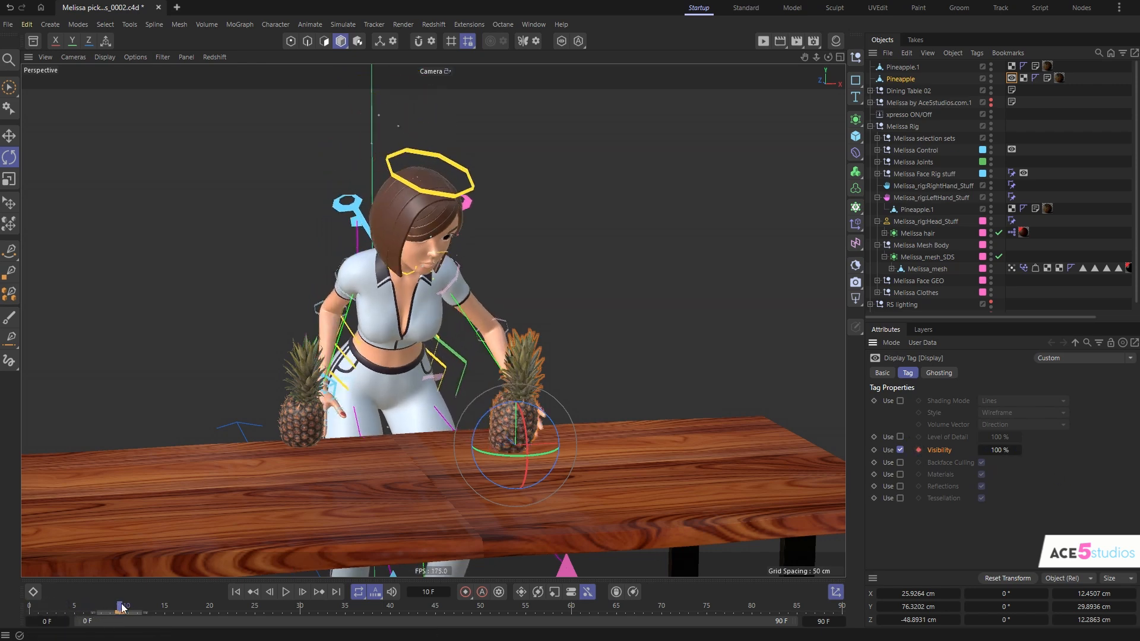
drag(121, 606, 127, 606)
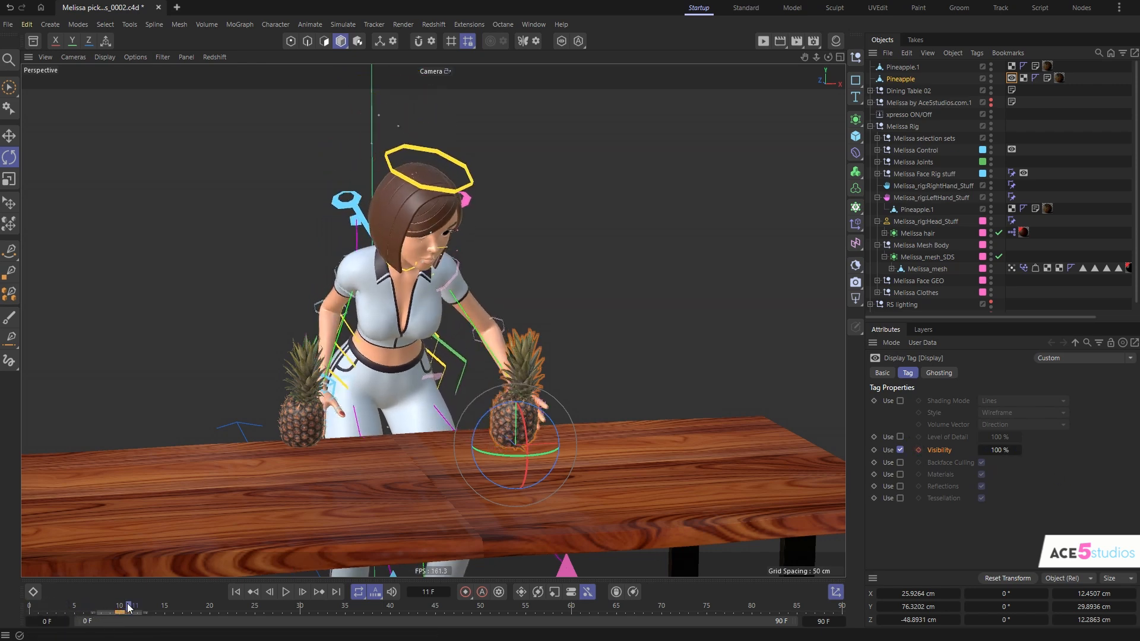
click(918, 450)
double_click(1004, 451)
text(0)
key(Return)
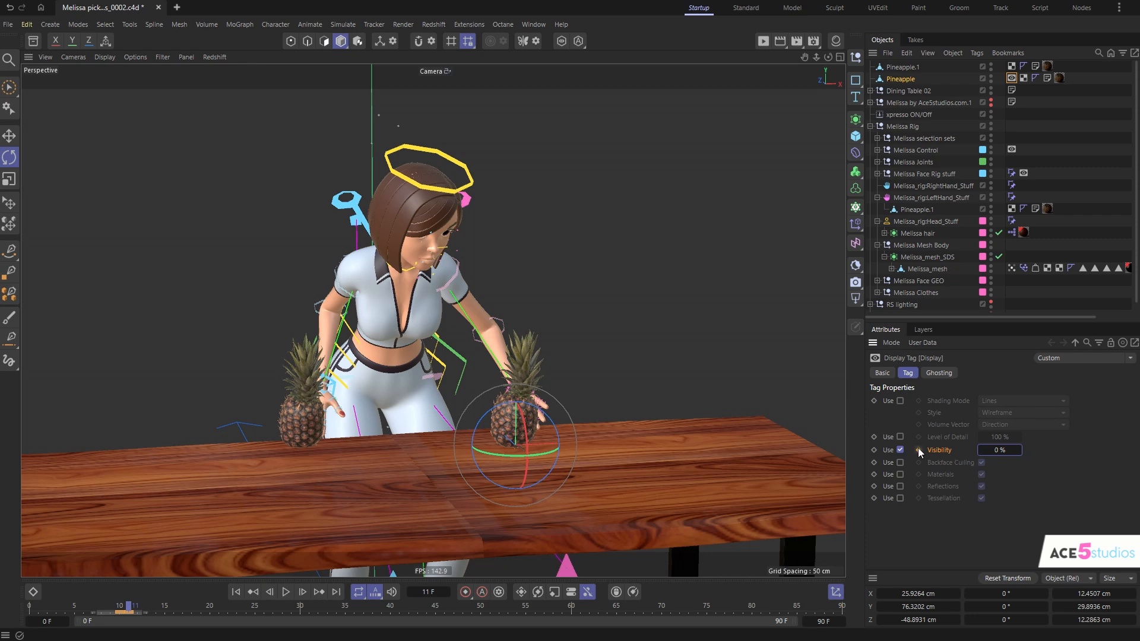
- At frame 10, copy the original pineapple's Display tag onto the pineapple parented to the left hand
drag(125, 604, 121, 632)
click(926, 210)
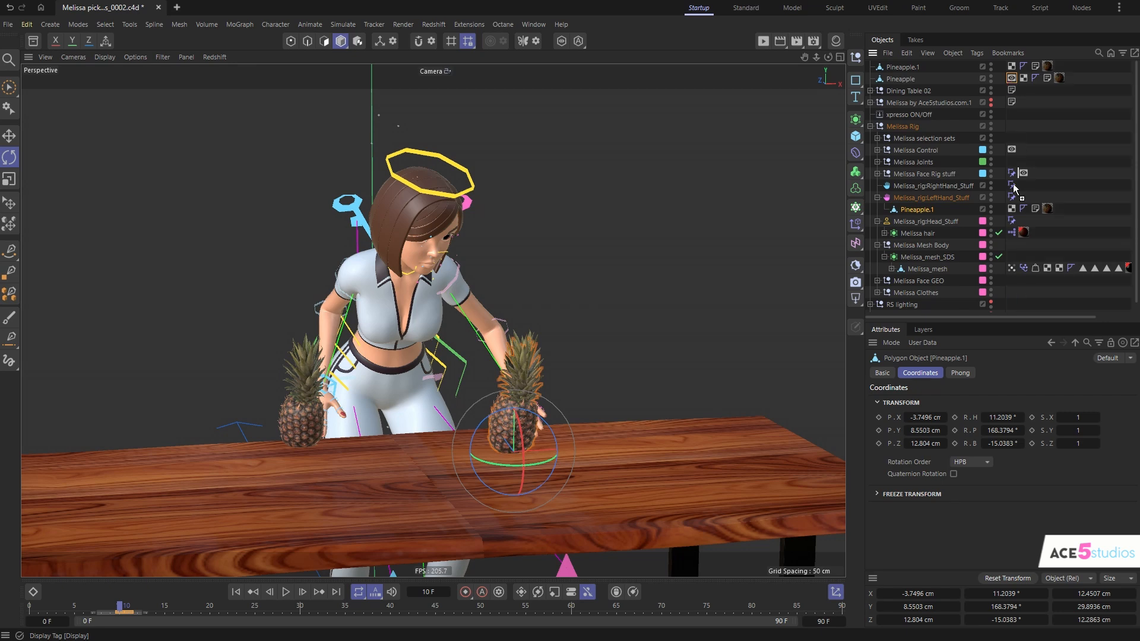
click(1009, 208)
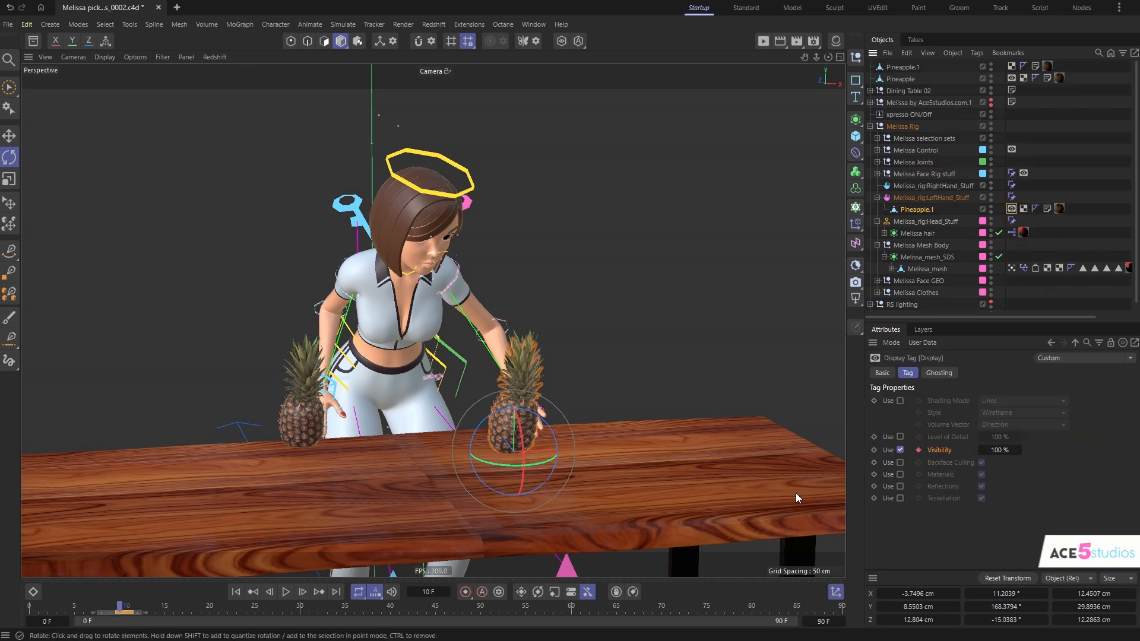
- Rework the hand-held pineapple's visibility keys to 0% on frame 10 and 100% on frame 11
click(159, 613)
click(128, 613)
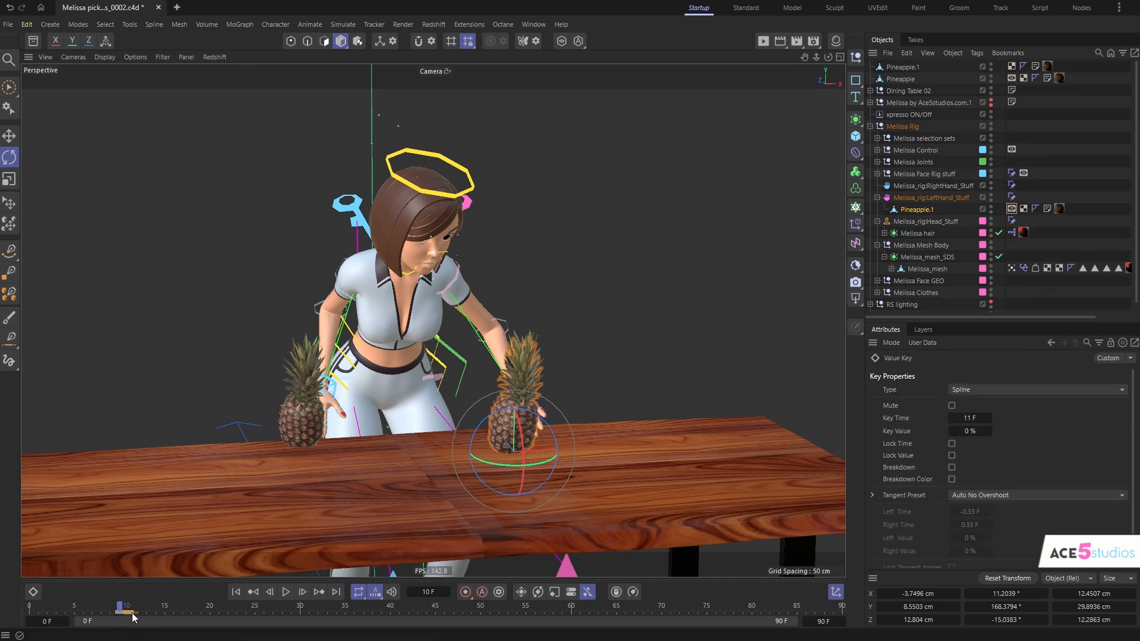
click(128, 613)
click(113, 614)
click(128, 614)
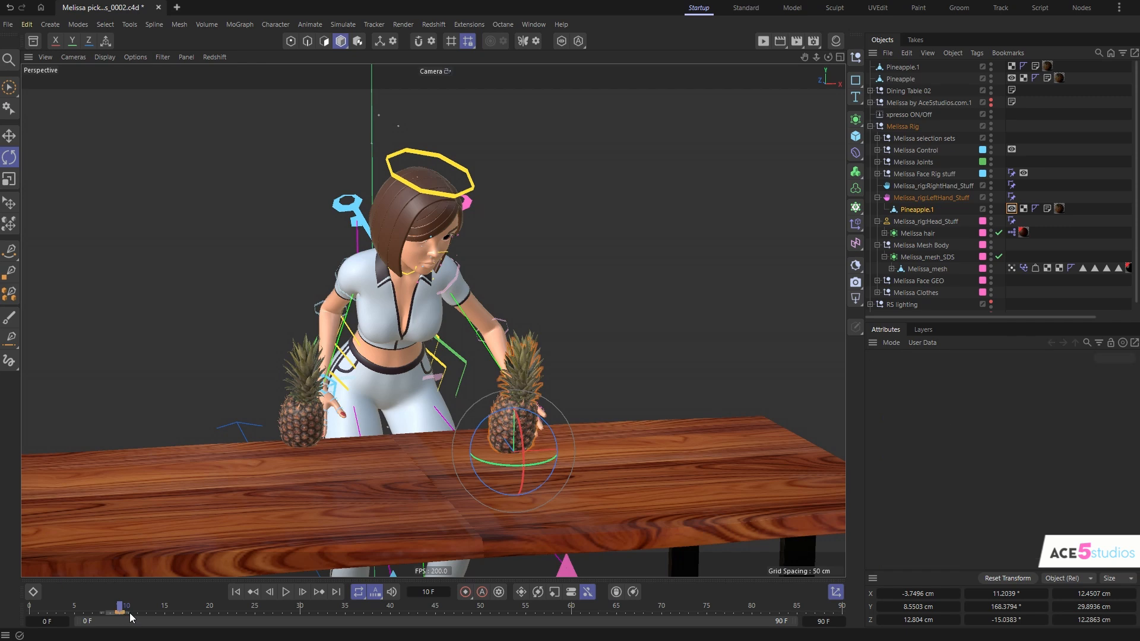
drag(120, 614, 126, 615)
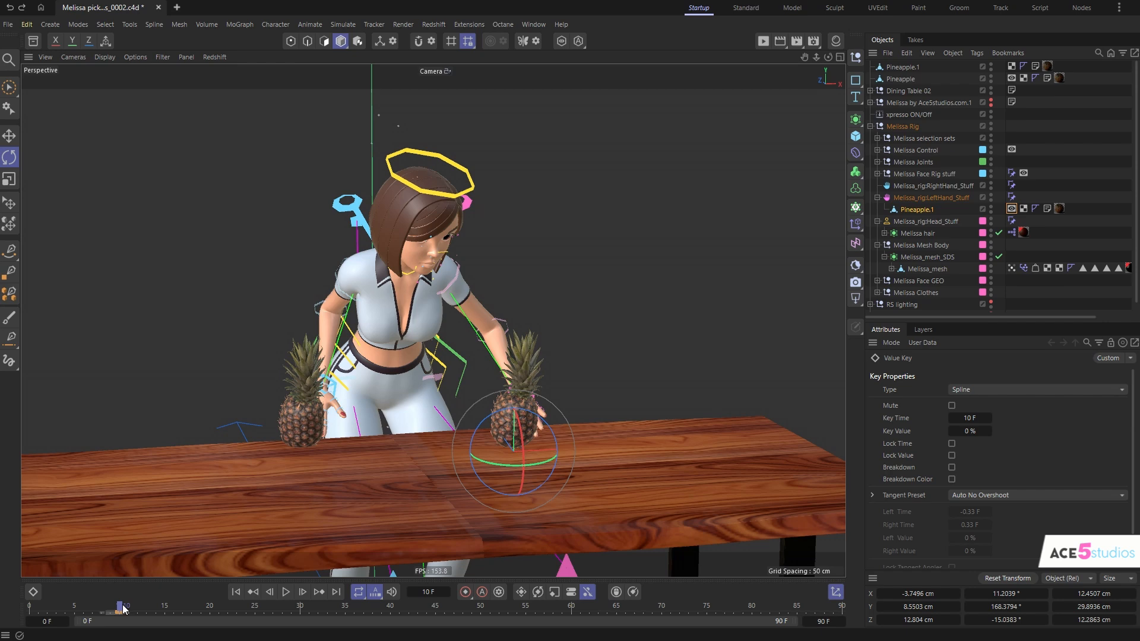
click(146, 617)
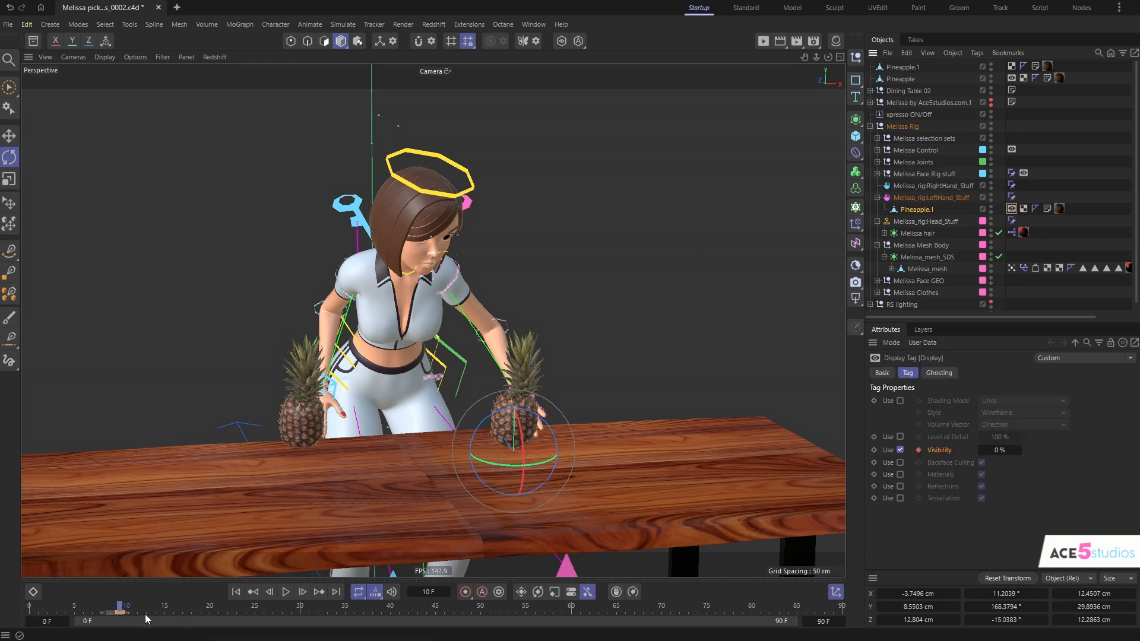
drag(122, 608, 129, 608)
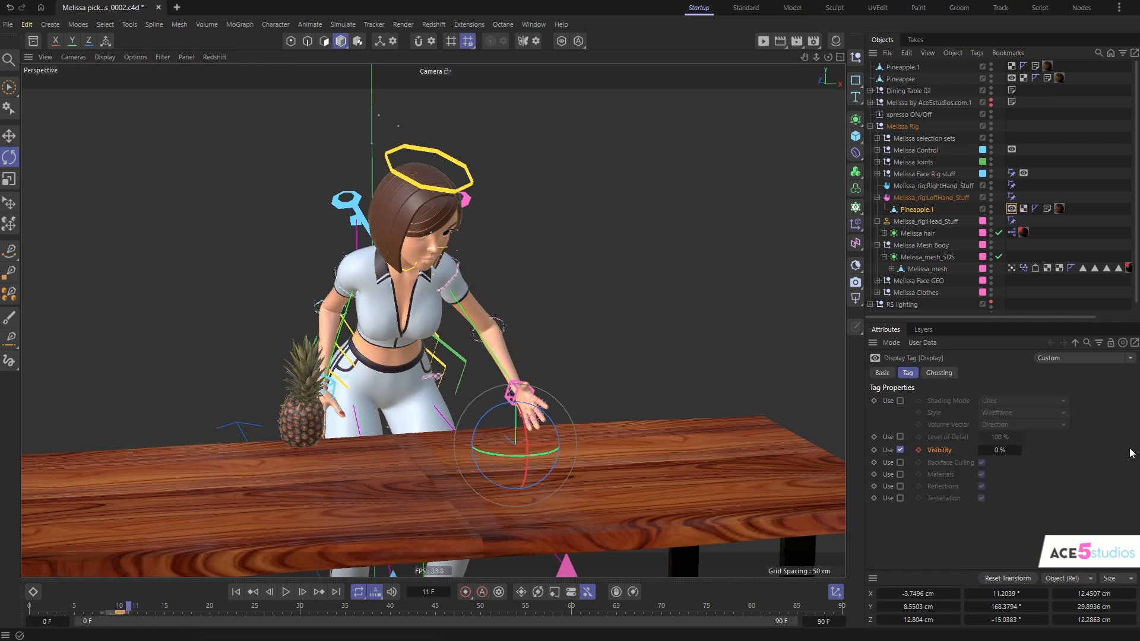
drag(1001, 450, 1002, 449)
click(918, 451)
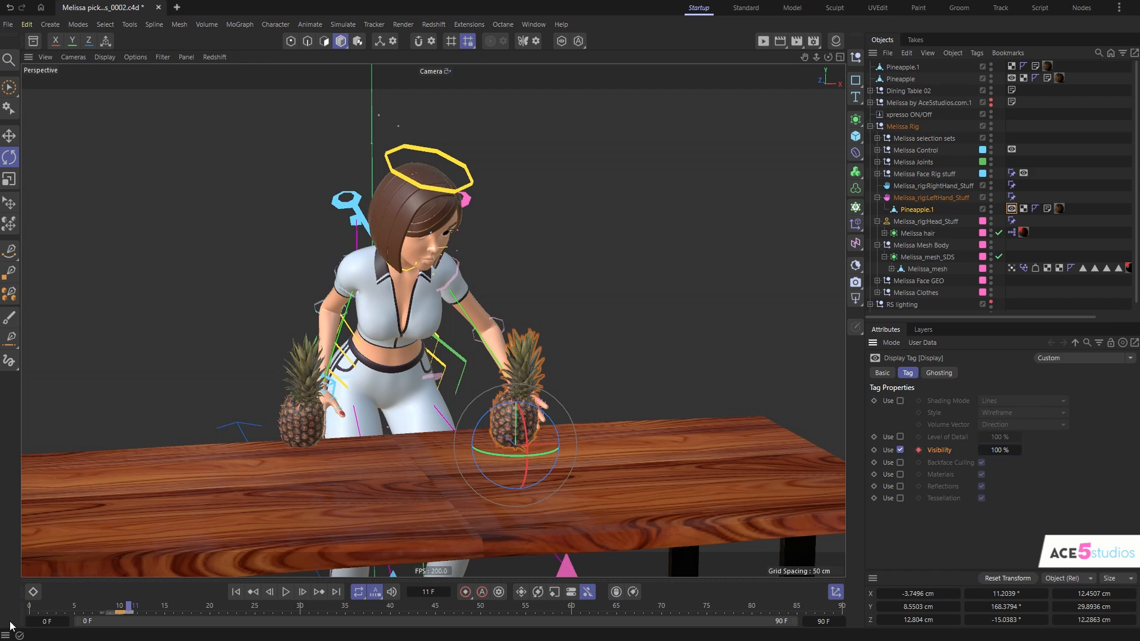
- At frame 67, copy the hand-held pineapple's Display tag onto the put-down pineapple and shift the copy's visibility keys to frames 67 and 68
drag(128, 609, 639, 604)
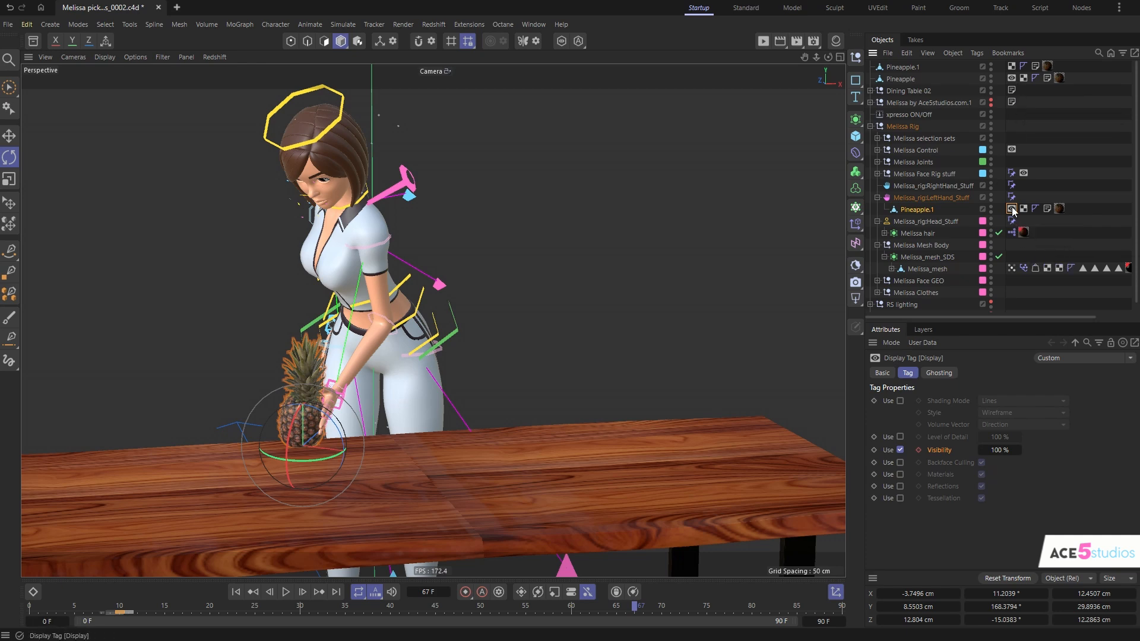
ctrl+drag(1072, 68, 1065, 70)
drag(107, 615, 646, 626)
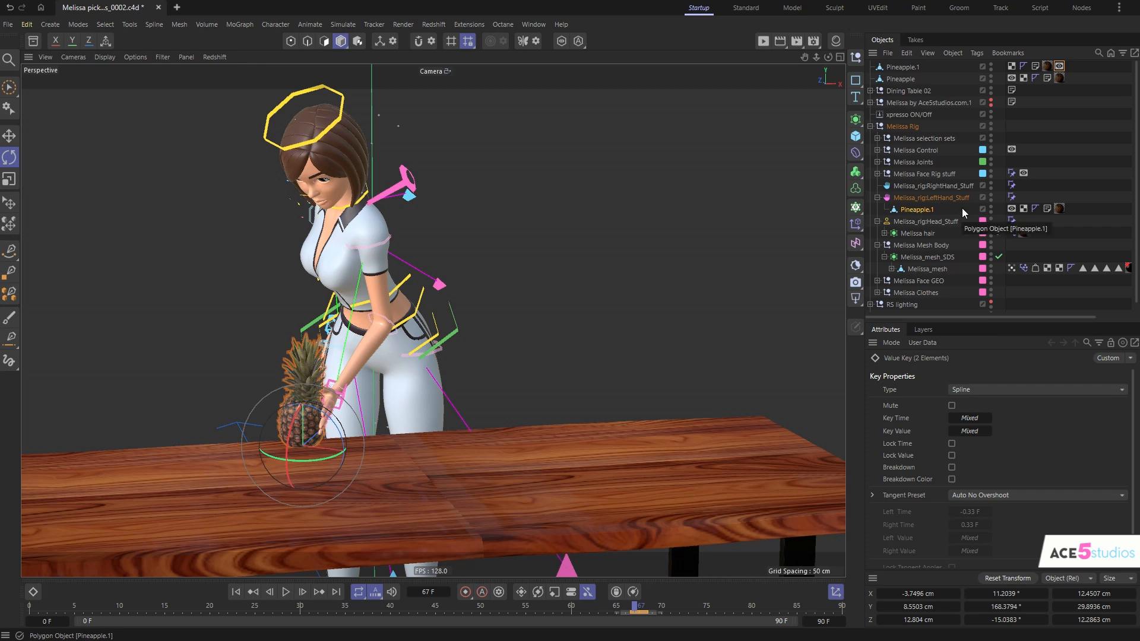
- Key the hand-held pineapple's visibility at 100% on frame 67 and set it to 0% for frame 68
click(1011, 209)
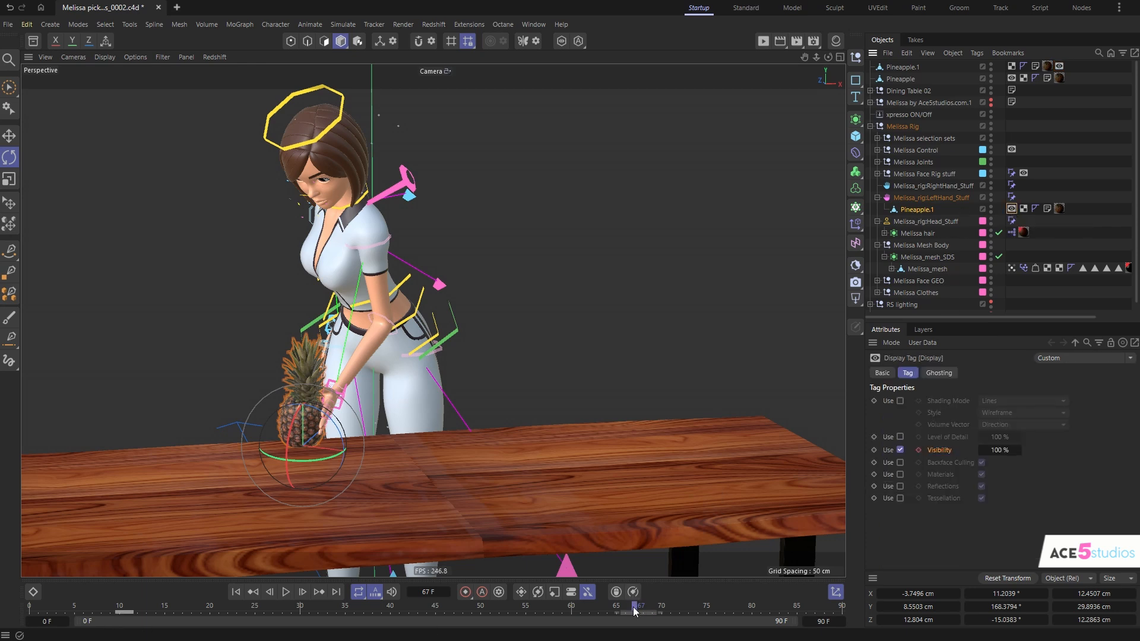
click(918, 450)
click(644, 612)
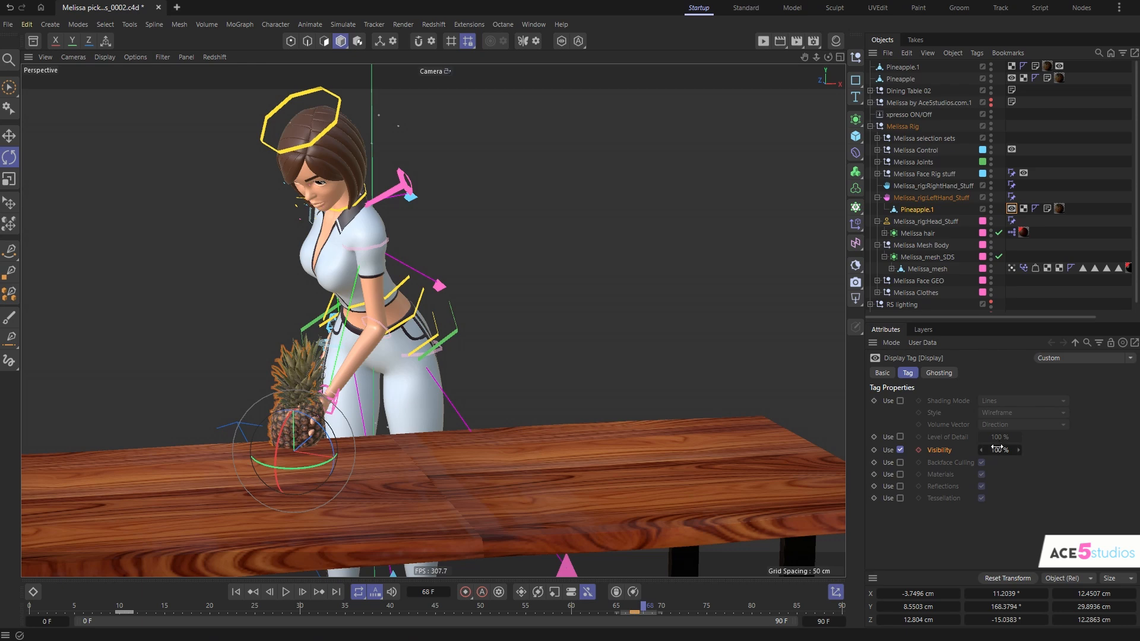
double_click(998, 449)
text(0)
key(Return)
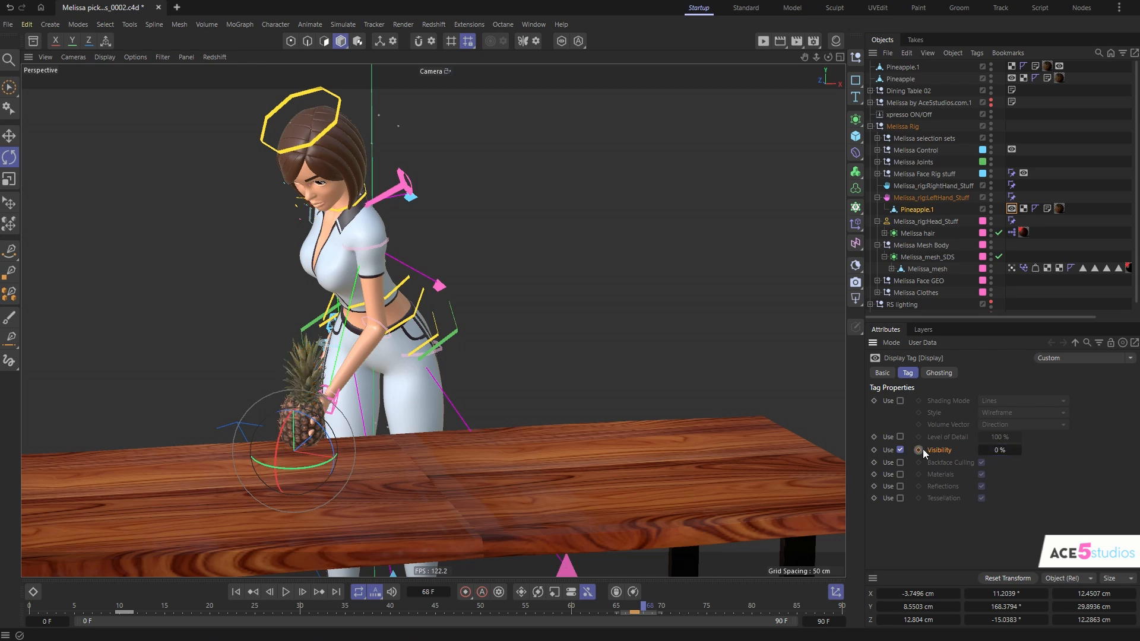
- Scrub through the animation to check the pineapple swaps between the table and the hand
drag(642, 612, 174, 636)
click(752, 357)
alt+drag(436, 398, 437, 423)
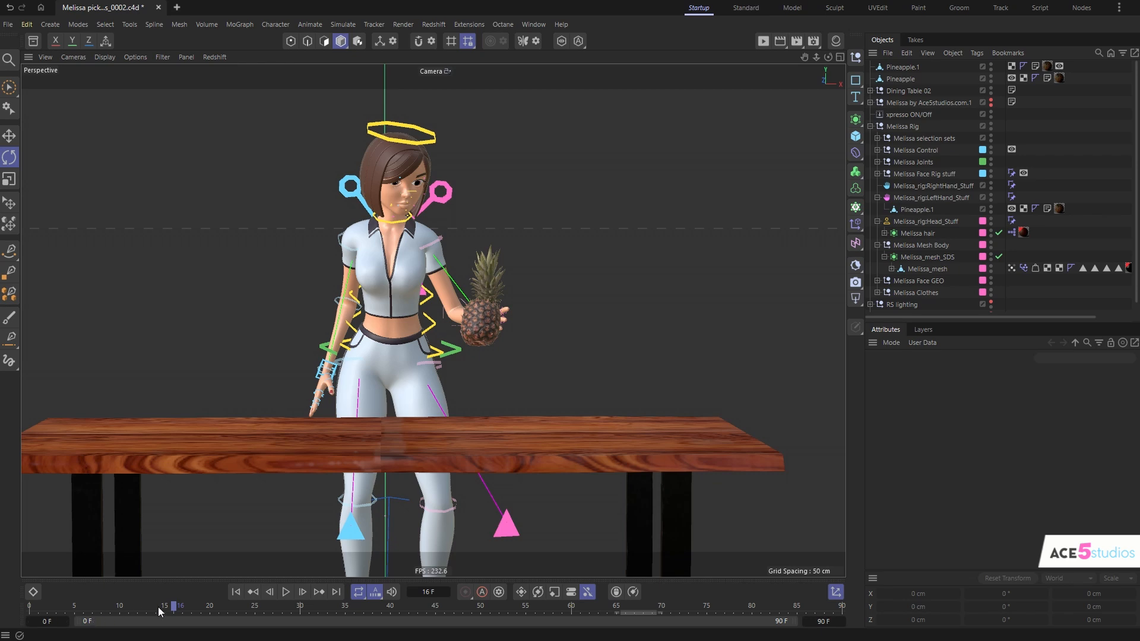
drag(158, 607, 590, 638)
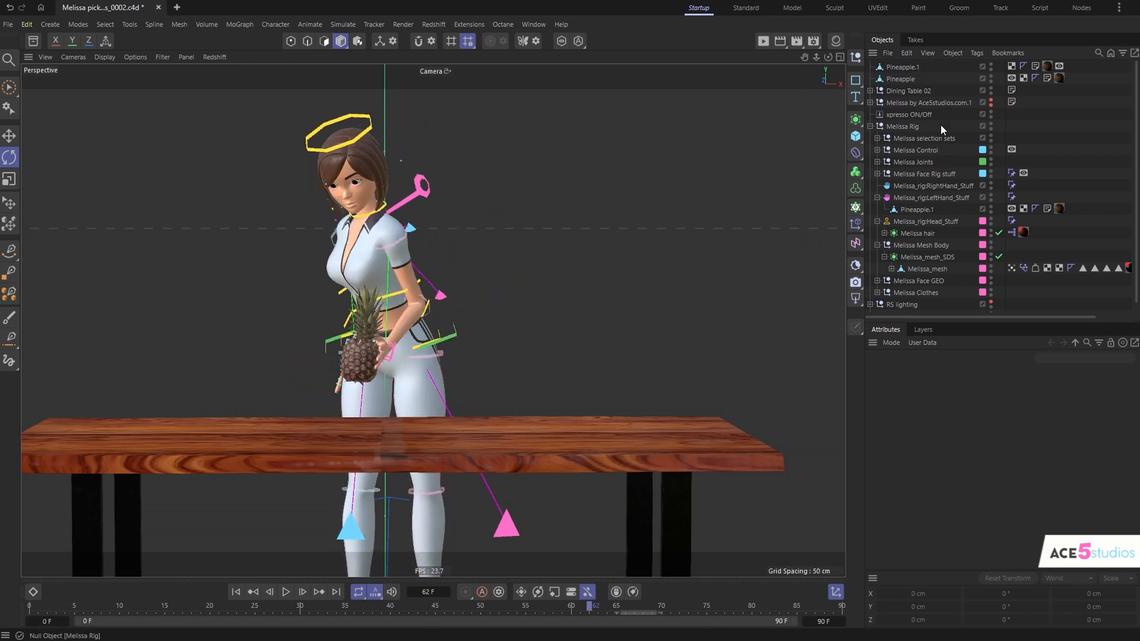
click(906, 79)
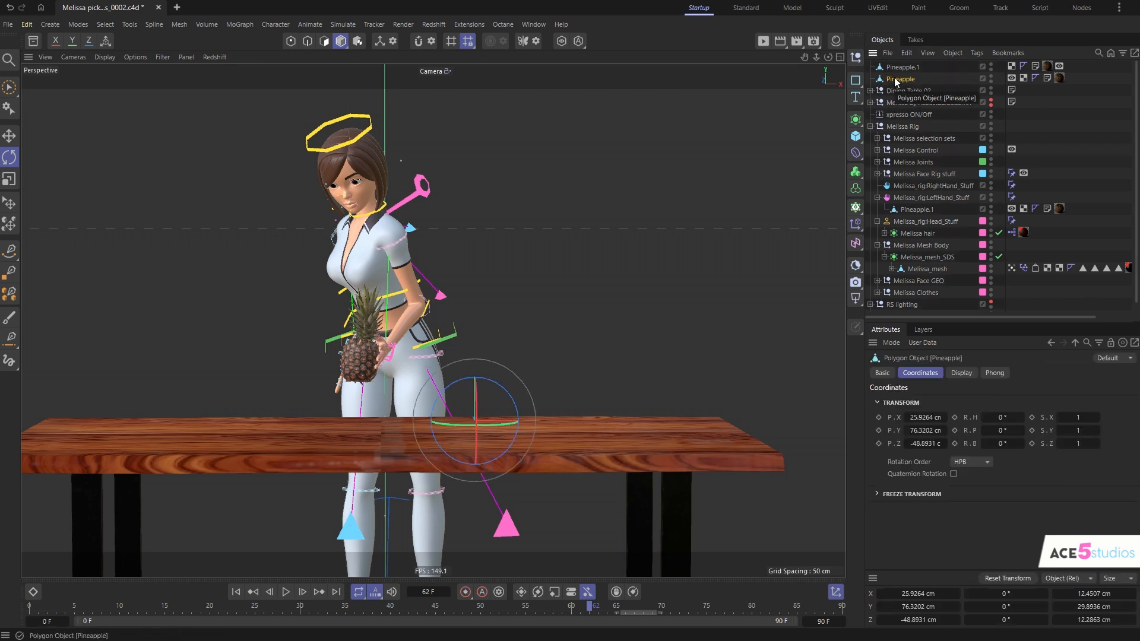
key(alt+i)
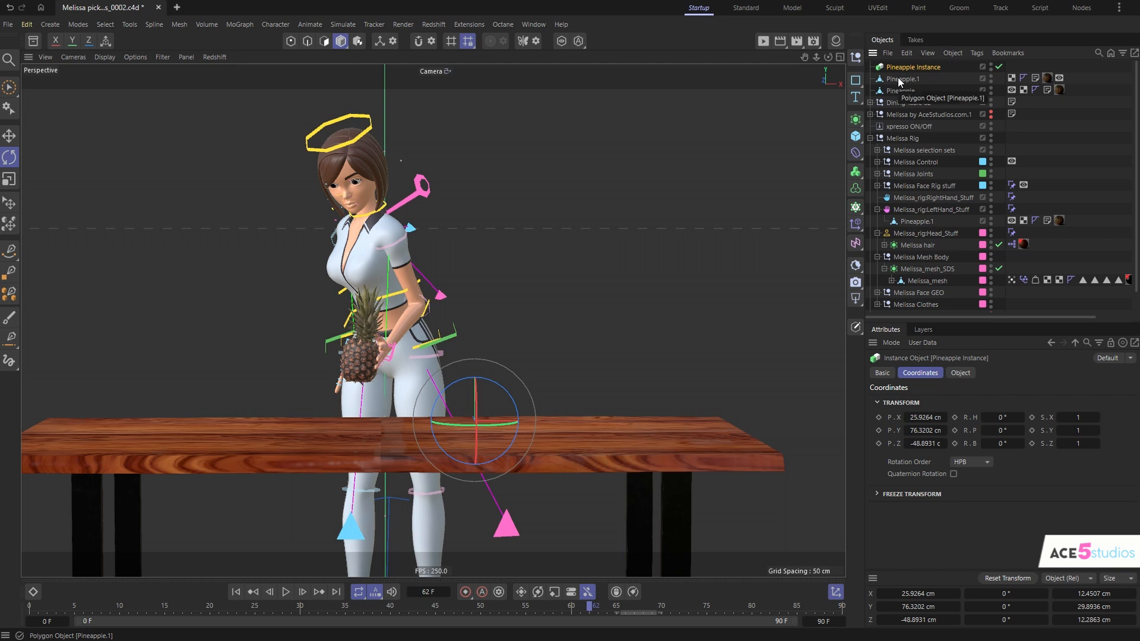
key(Delete)
key(shift+c)
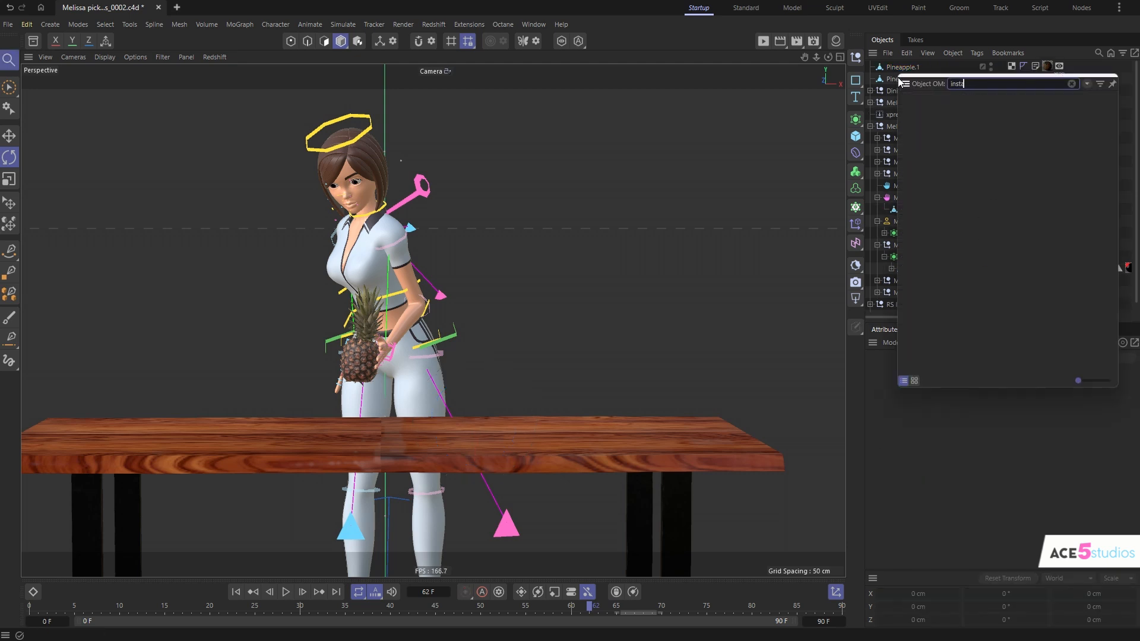
key(Return)
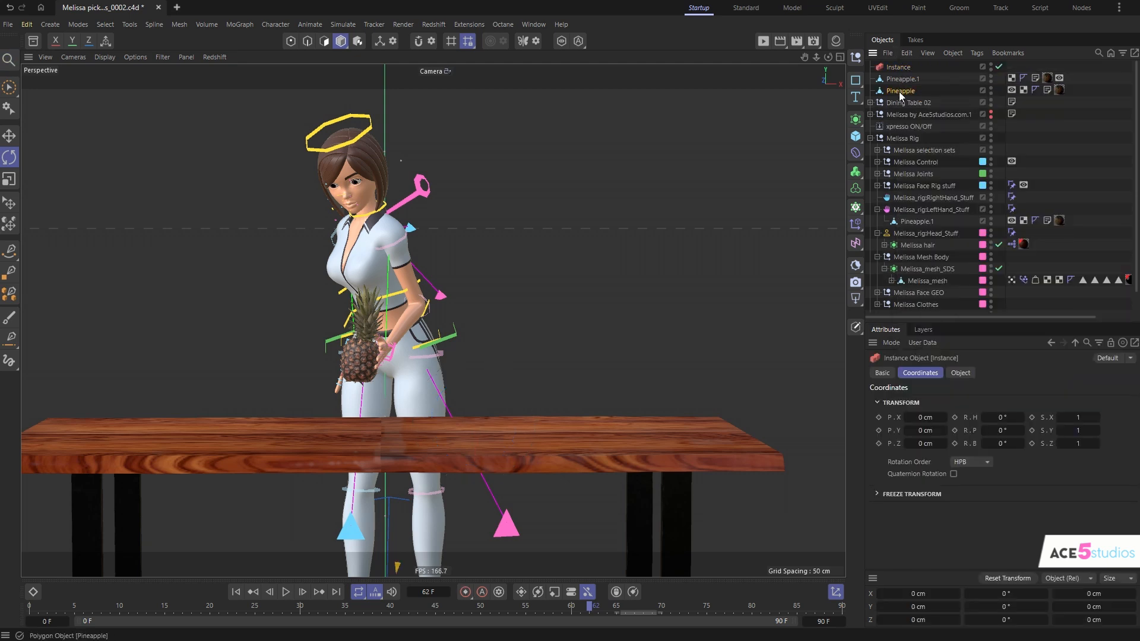
key(Delete)
- Create an Instance of the original pineapple by searching the commands for "instan"
click(901, 78)
key(shift+c)
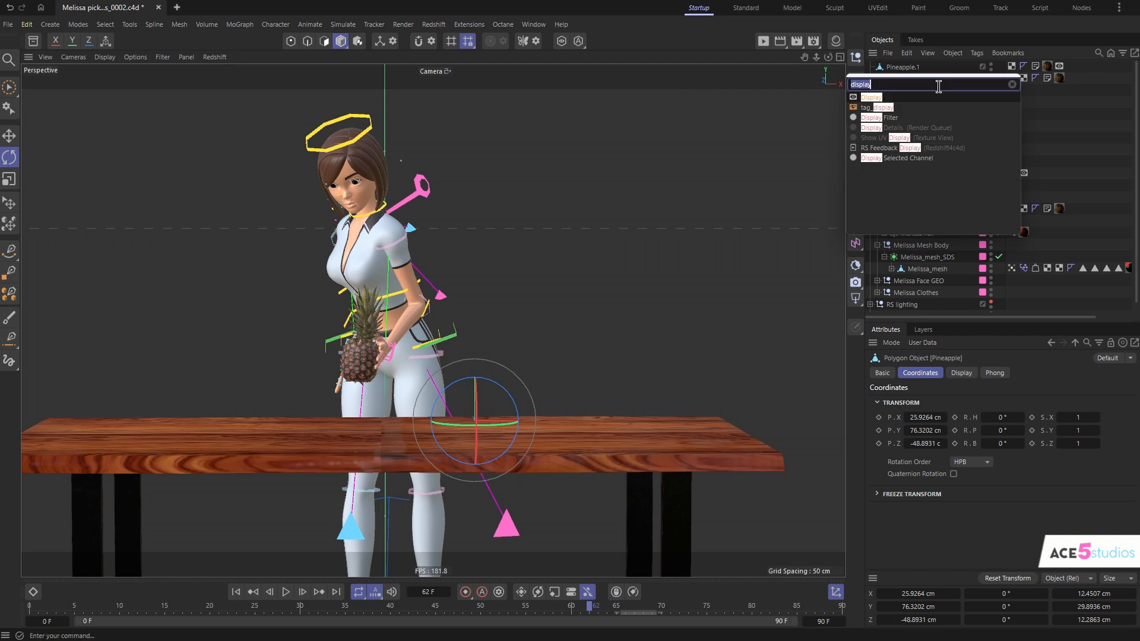
text(ism)
key(BackSpace)
key(BackSpace)
key(BackSpace)
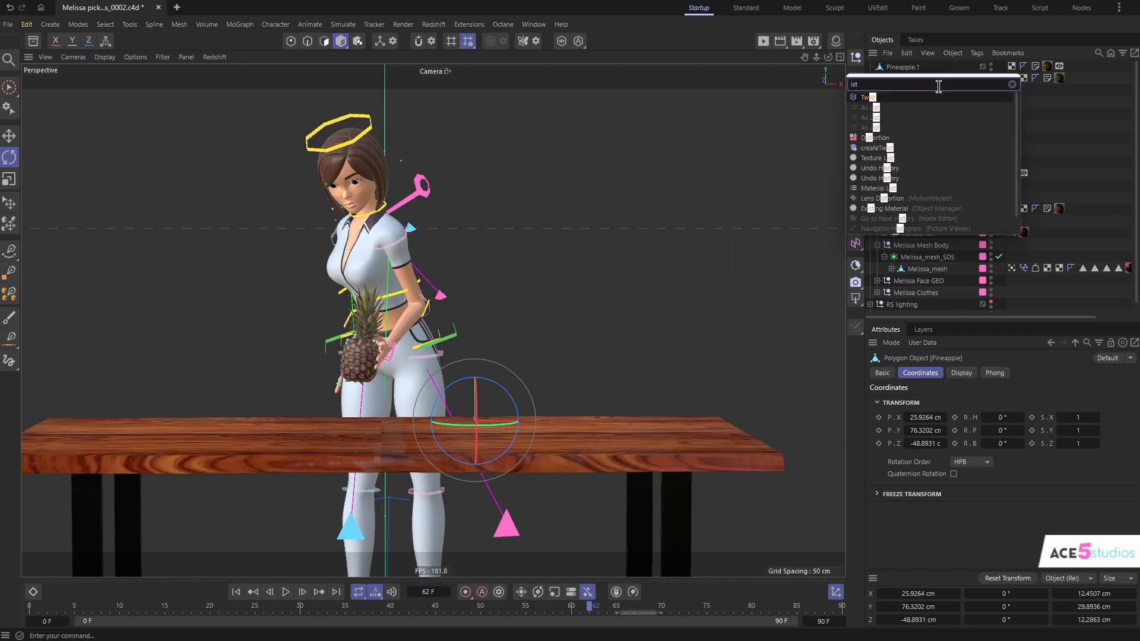
text(tance)
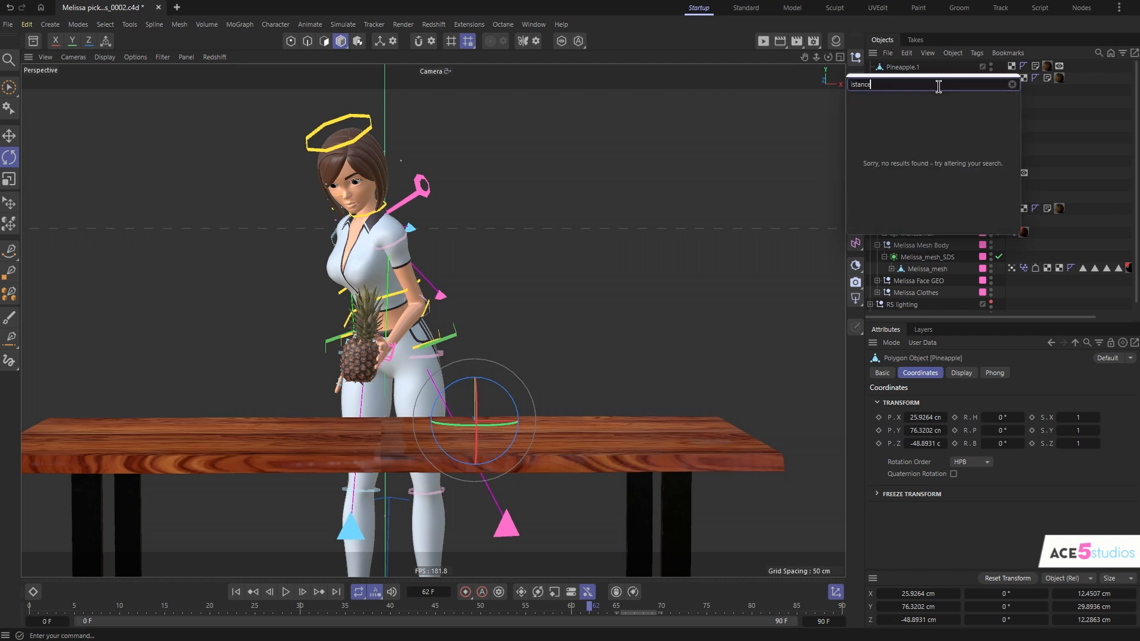
key(BackSpace)
key(BackSpace)
key(BackSpace)
key(BackSpace)
key(BackSpace)
key(BackSpace)
text(insta)
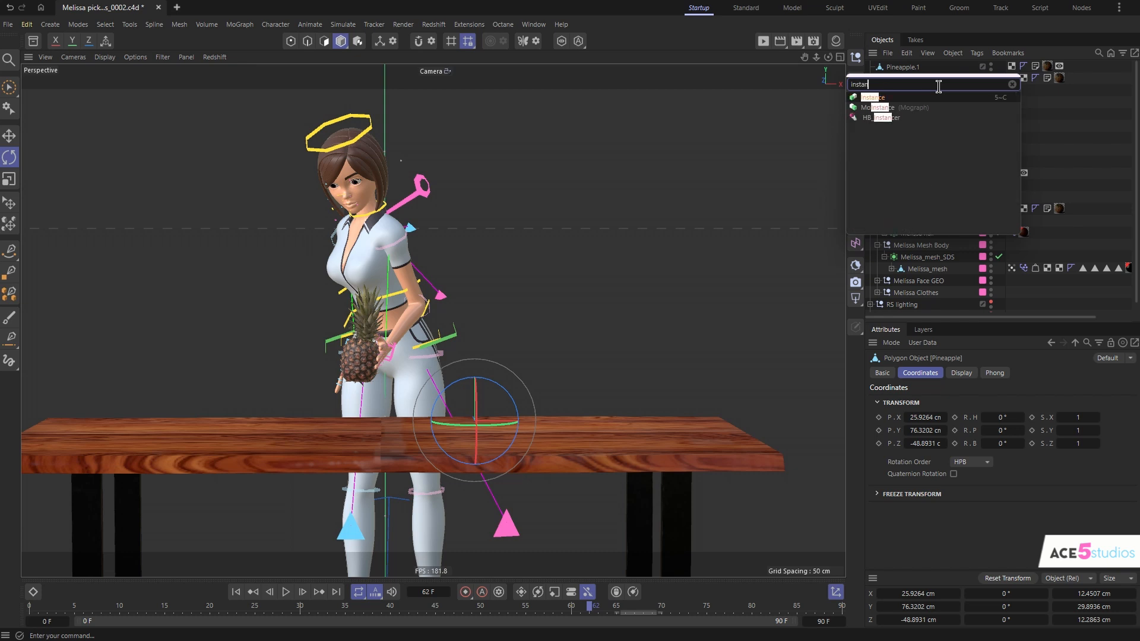
key(Return)
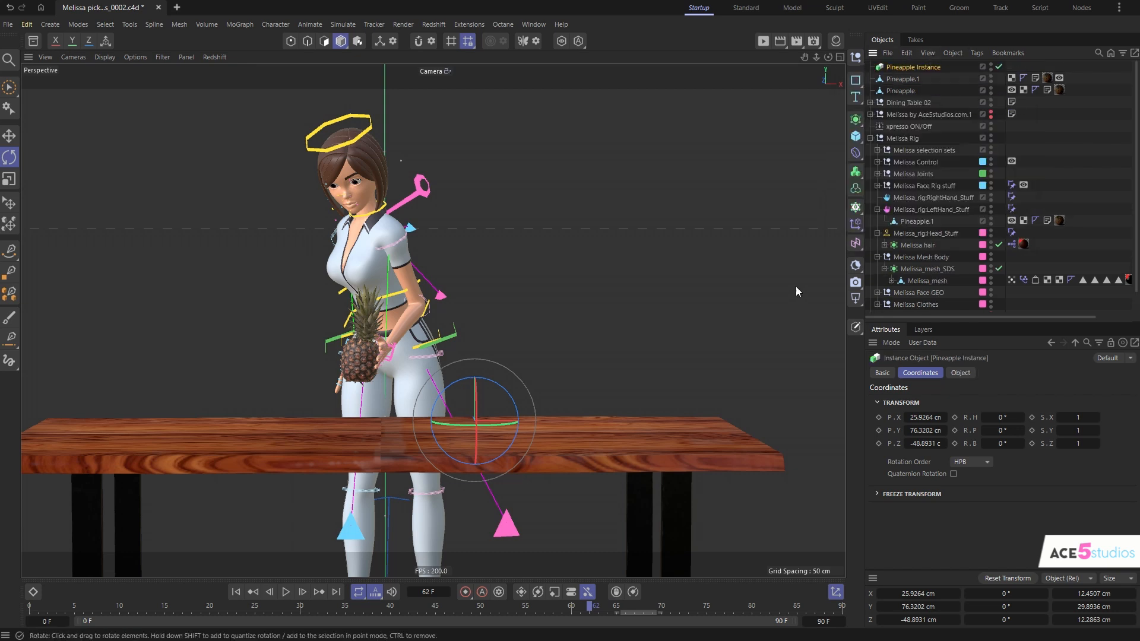
- Move the pineapple instance along X to about 44.3 cm, beside the original, and return to frame 0
key(e)
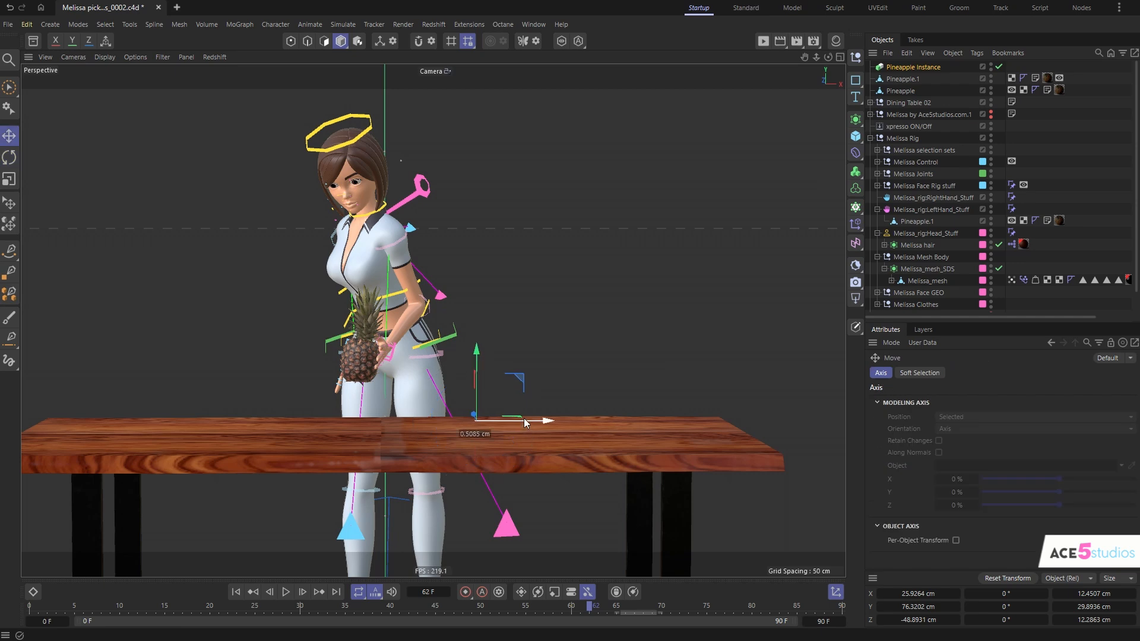
drag(524, 418, 590, 412)
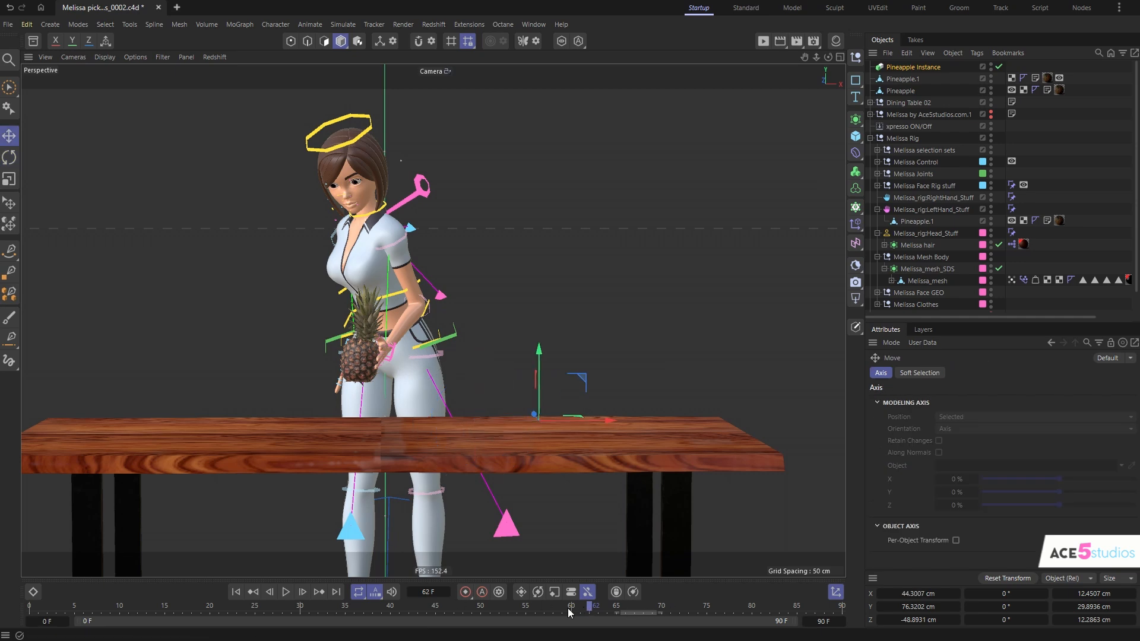
drag(568, 613, 27, 617)
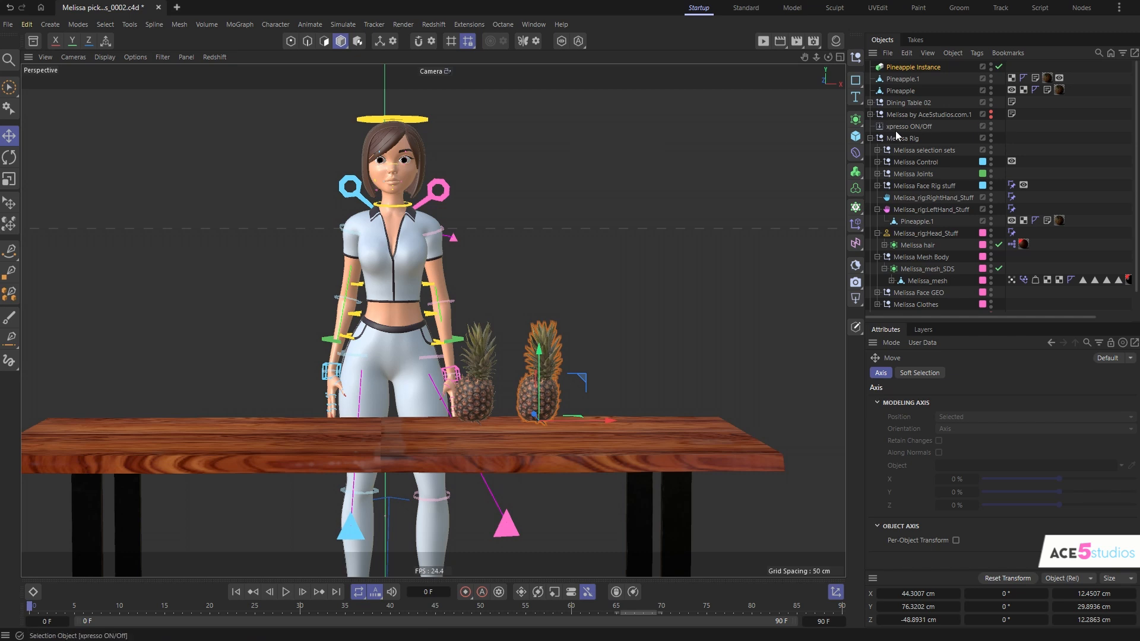
- Delete both copied Pineapple.1 objects, the one at the top level and the one under Melissa_rig:LeftHand_Stuff
click(930, 69)
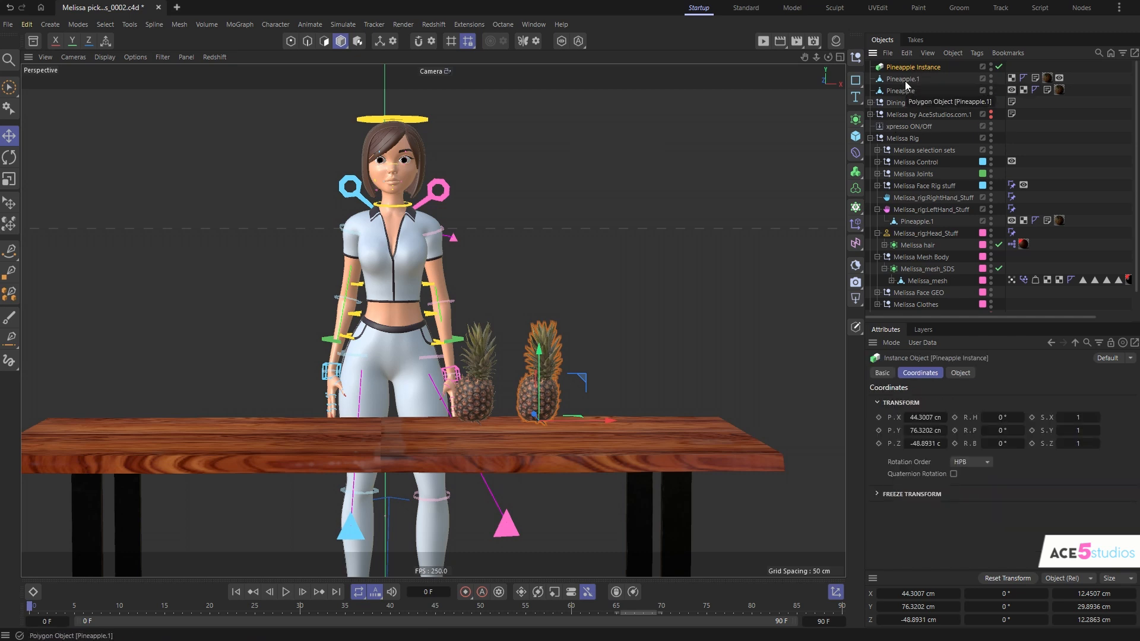
click(905, 79)
key(Delete)
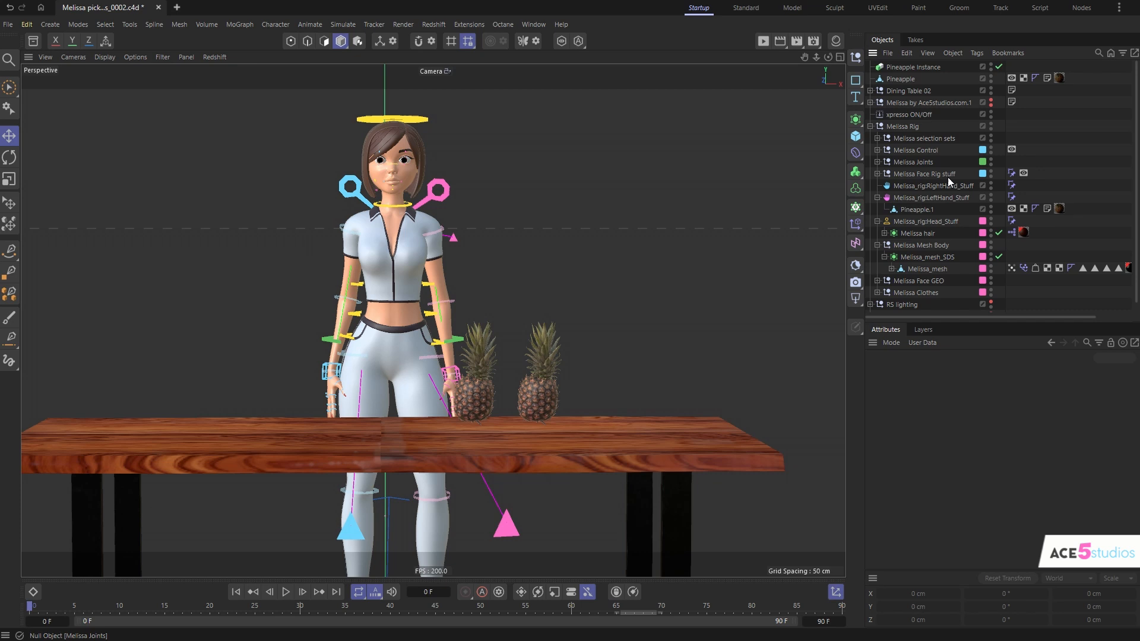
click(920, 210)
key(Delete)
- Return the pineapple instance to the original pineapple's position and parent it under Melissa_rig:LeftHand_Stuff at frame 10
click(905, 70)
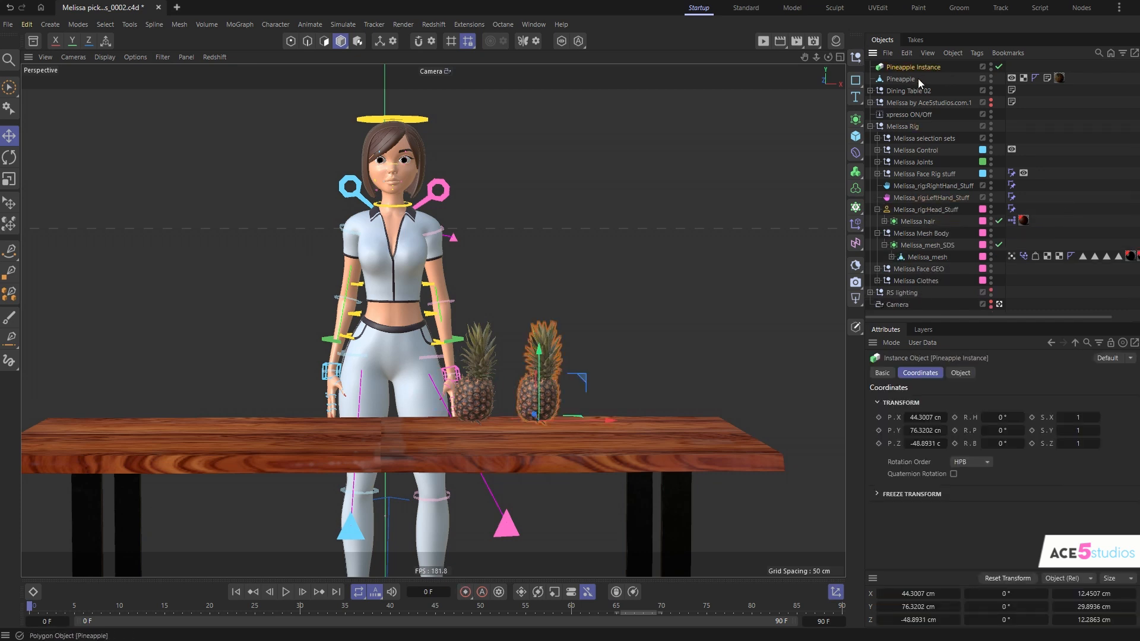
mouse_move(896, 69)
mouse_down()
mouse_move(905, 80)
mouse_move(900, 61)
mouse_up()
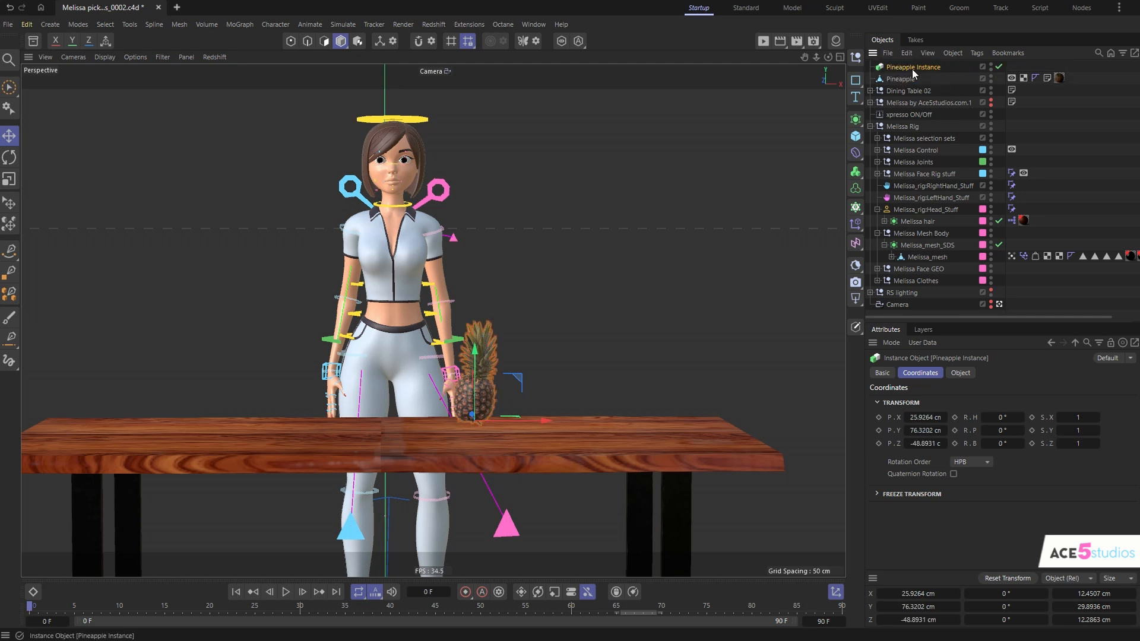
drag(101, 612, 122, 614)
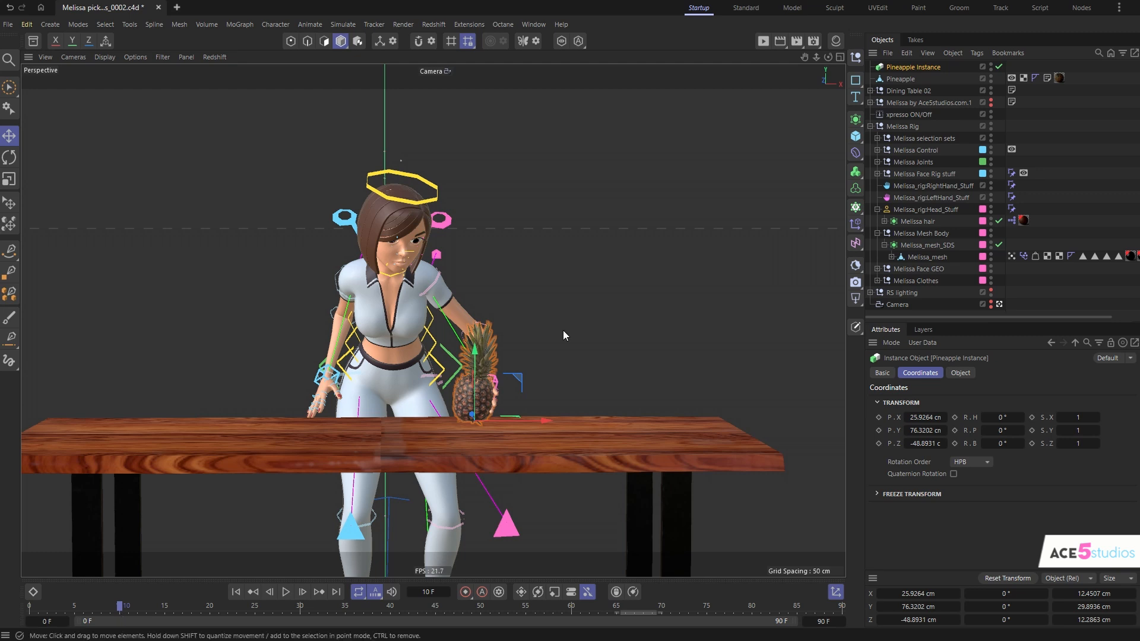
drag(902, 75, 940, 197)
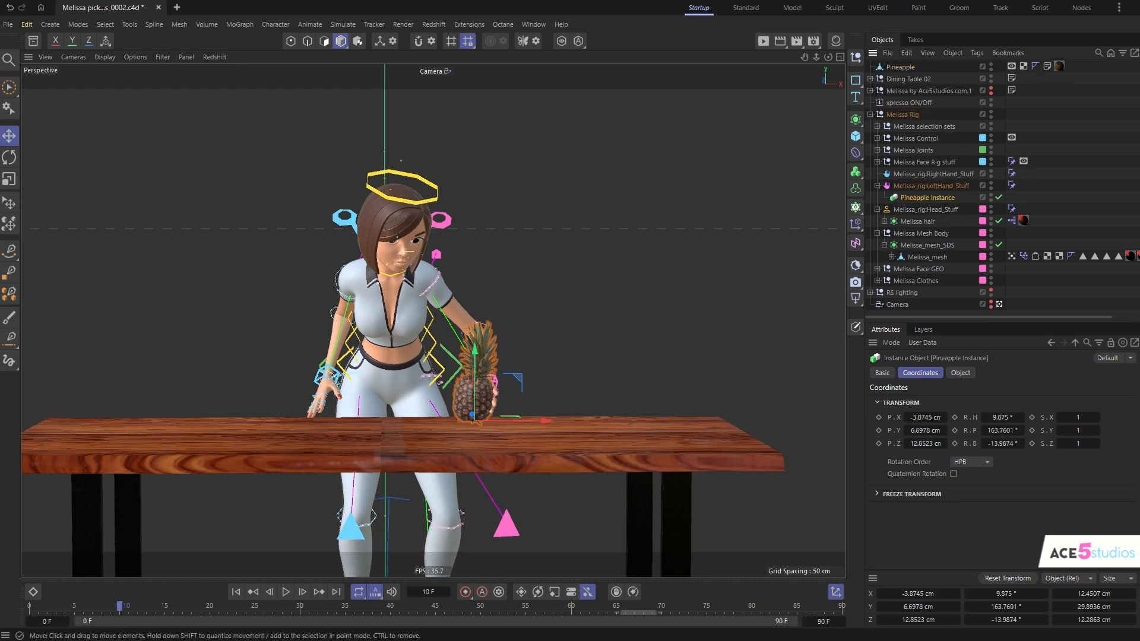
mouse_move(123, 606)
mouse_down()
mouse_move(147, 610)
mouse_move(121, 611)
mouse_up()
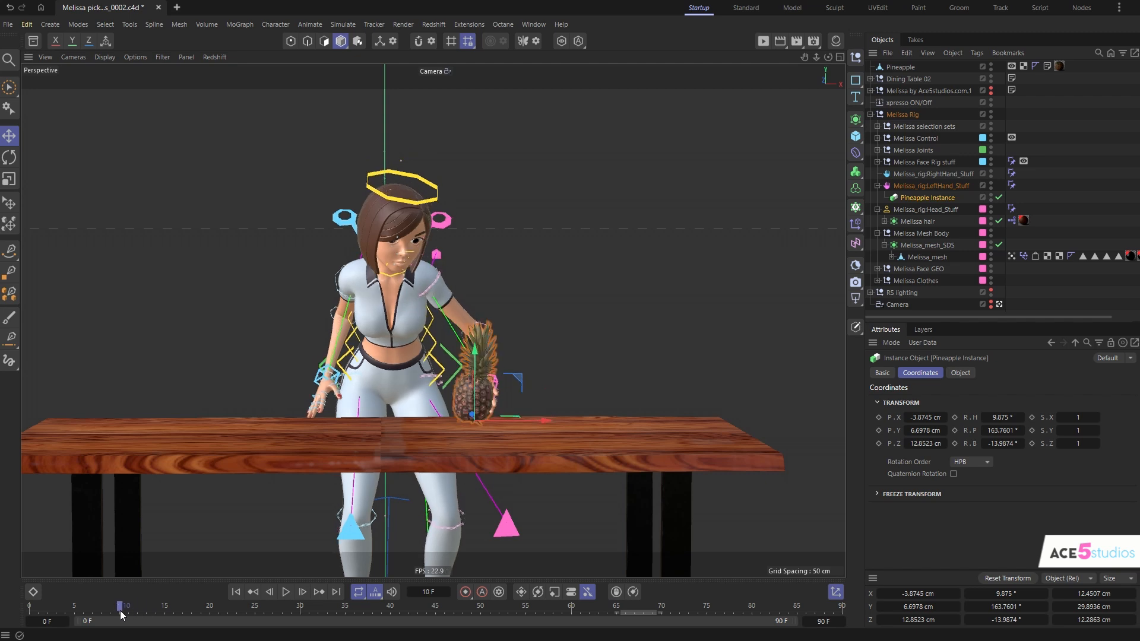
- Group the original pineapple under a null and transfer its Display tag onto that group
click(903, 67)
key(alt+g)
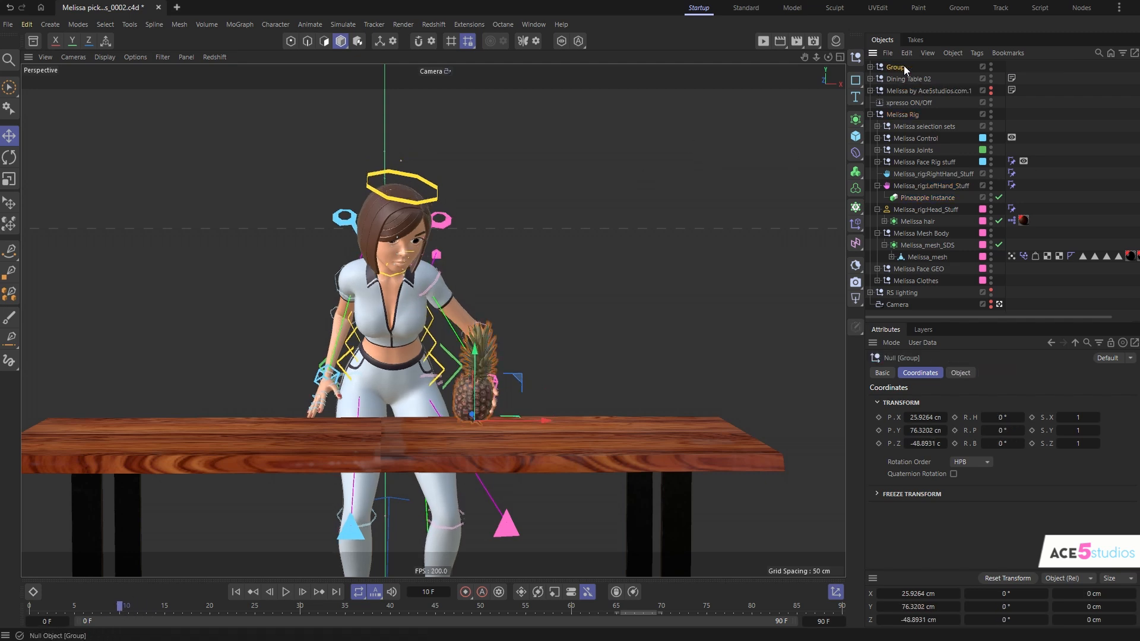
click(870, 67)
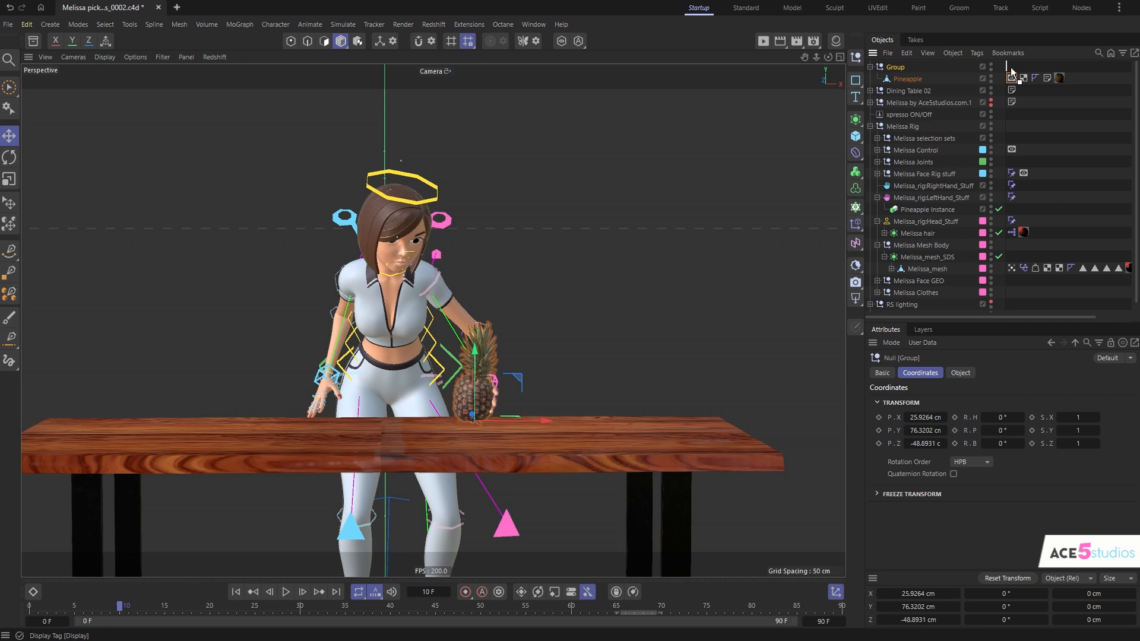
drag(1010, 69, 1011, 67)
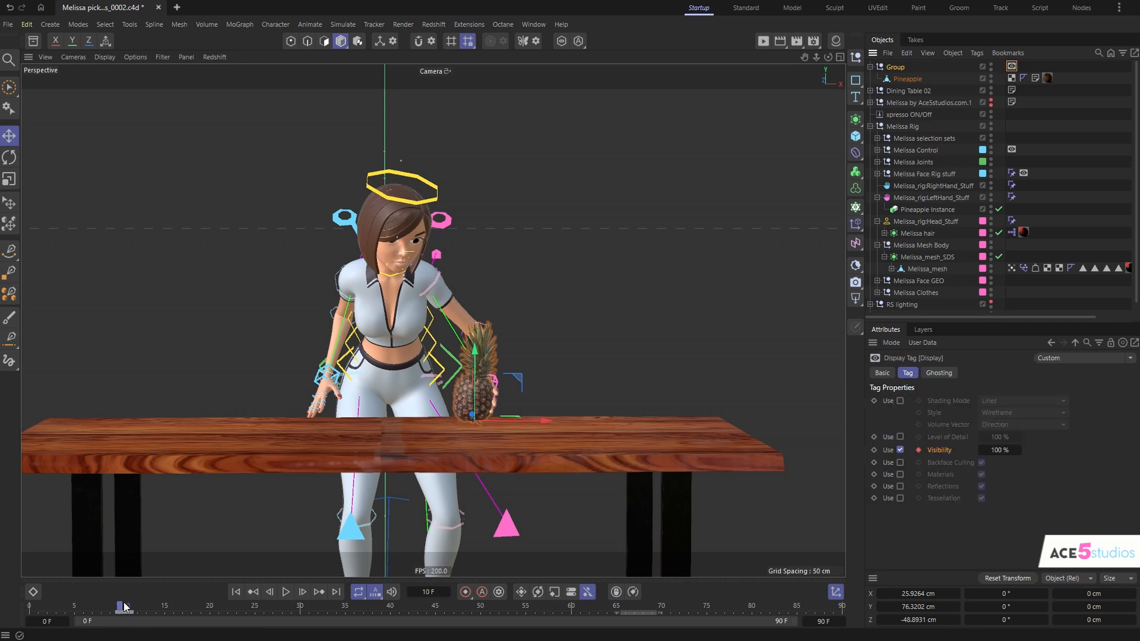
- Copy the group's Display tag to the hand instance and reorder its visibility keys so 0% precedes 100% around frame 10
mouse_move(124, 605)
mouse_down()
mouse_move(219, 601)
mouse_move(59, 616)
mouse_move(133, 619)
mouse_move(123, 618)
mouse_up()
ctrl+drag(1023, 211, 1016, 209)
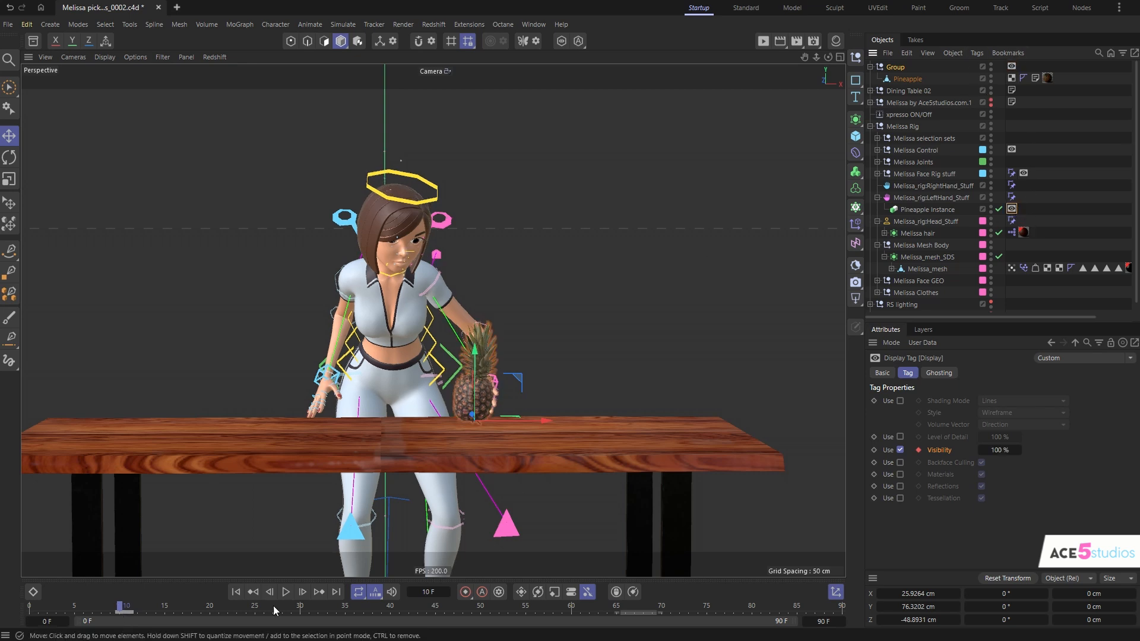
click(113, 614)
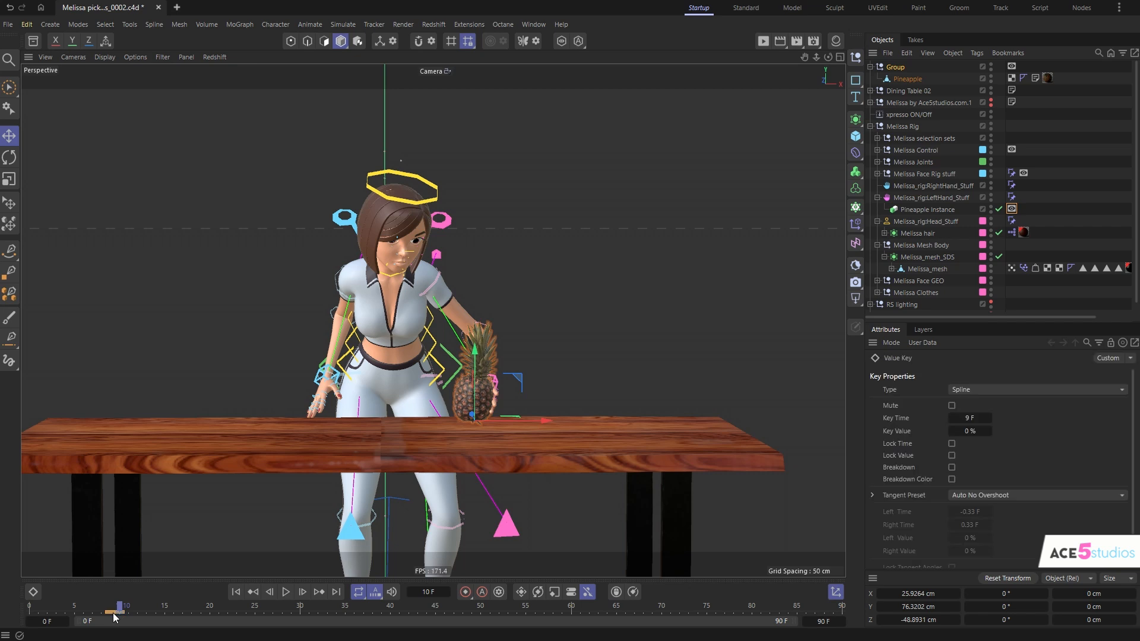
- At frame 68, duplicate the hand-held pineapple instance with its Display tag to the top level, outside the rig
drag(136, 614, 643, 640)
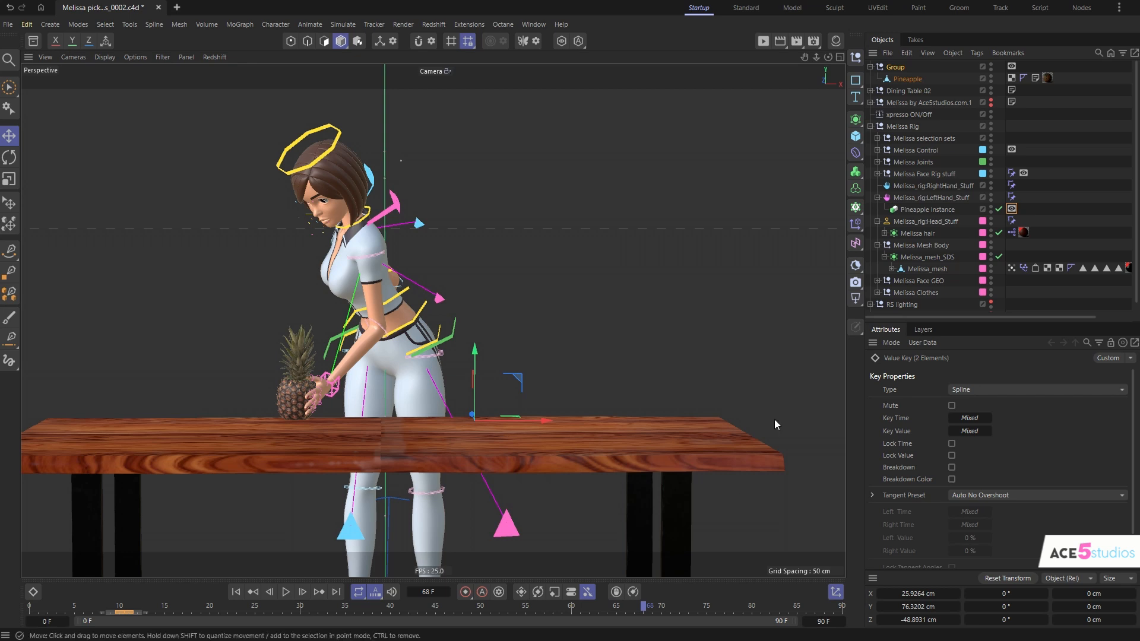
click(919, 210)
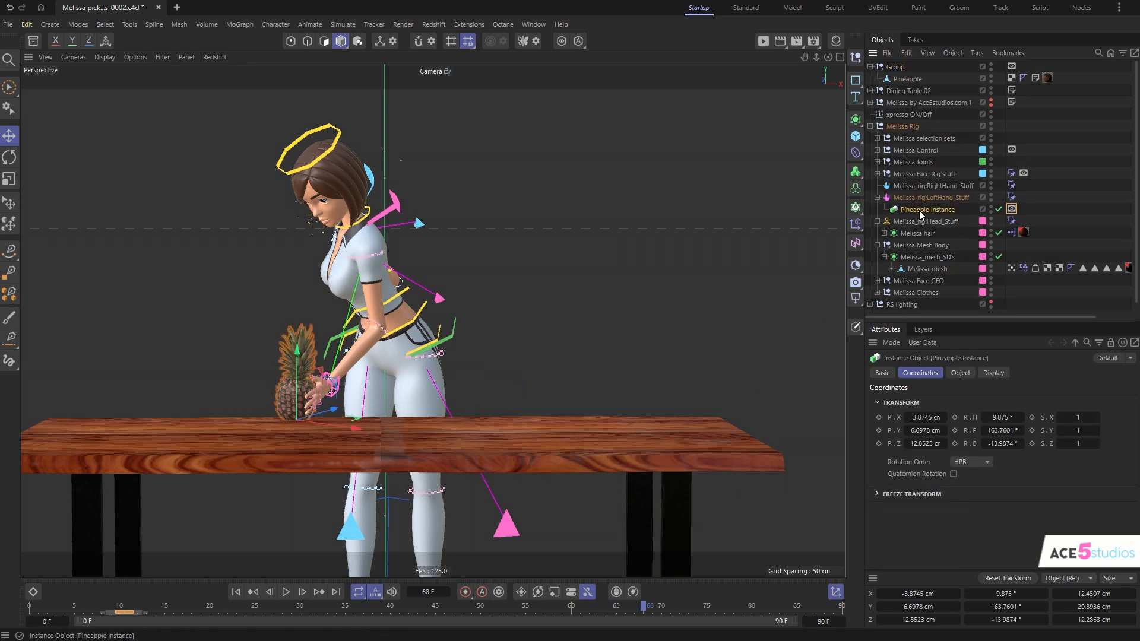
drag(916, 210, 881, 90)
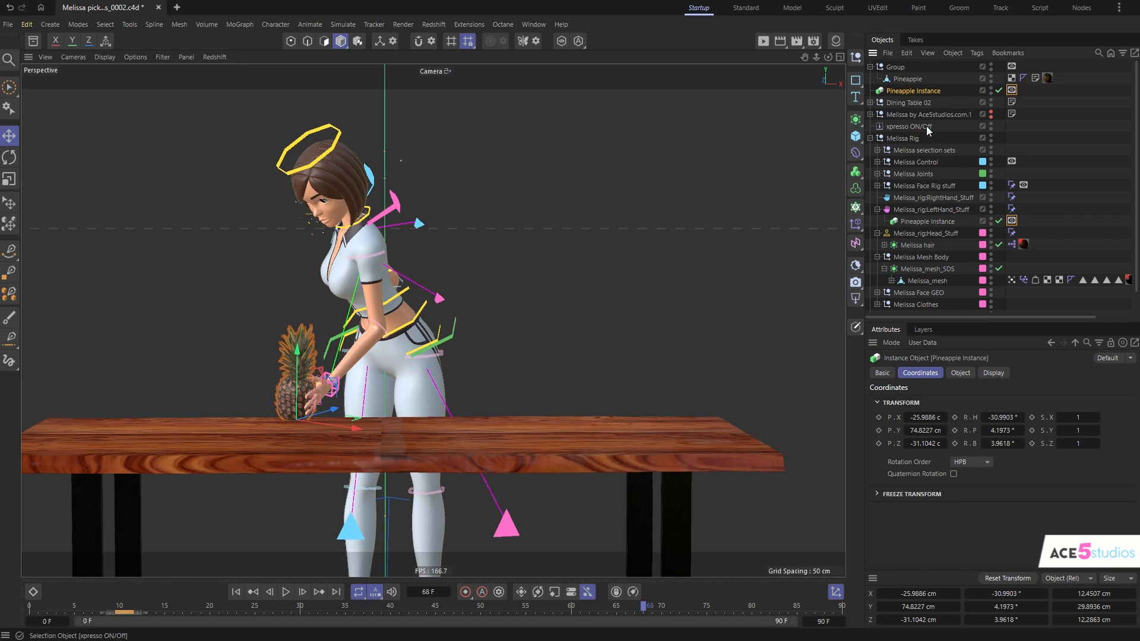
- Shift the top-level instance's two visibility keys from around frame 10 to frames 68 and 69
click(1011, 90)
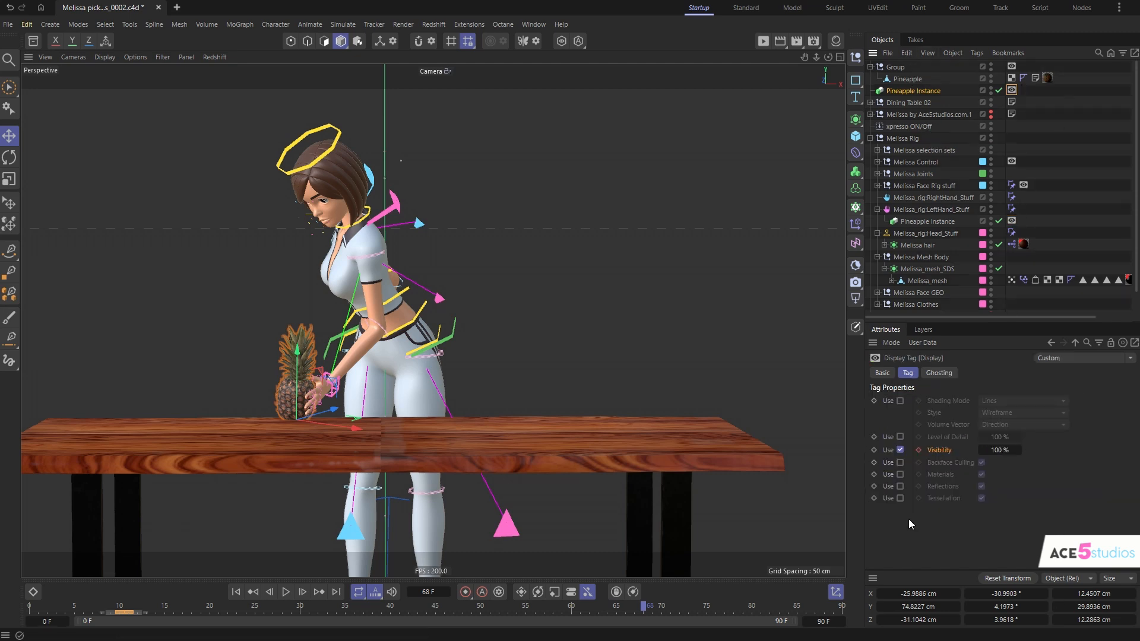
click(127, 612)
drag(130, 611, 143, 637)
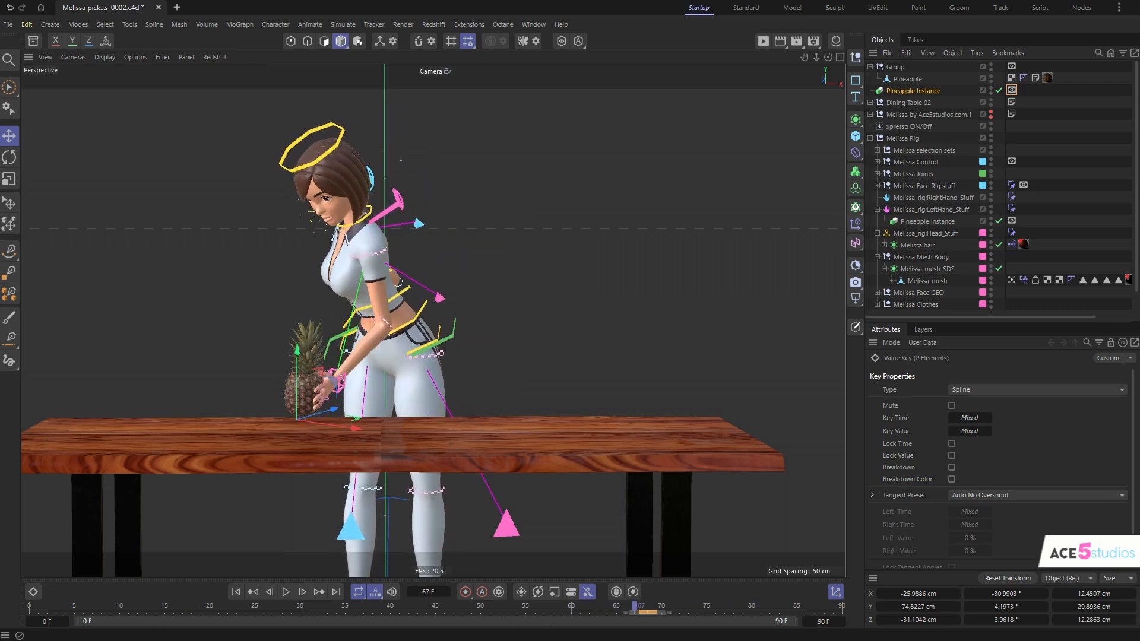
drag(652, 640, 643, 639)
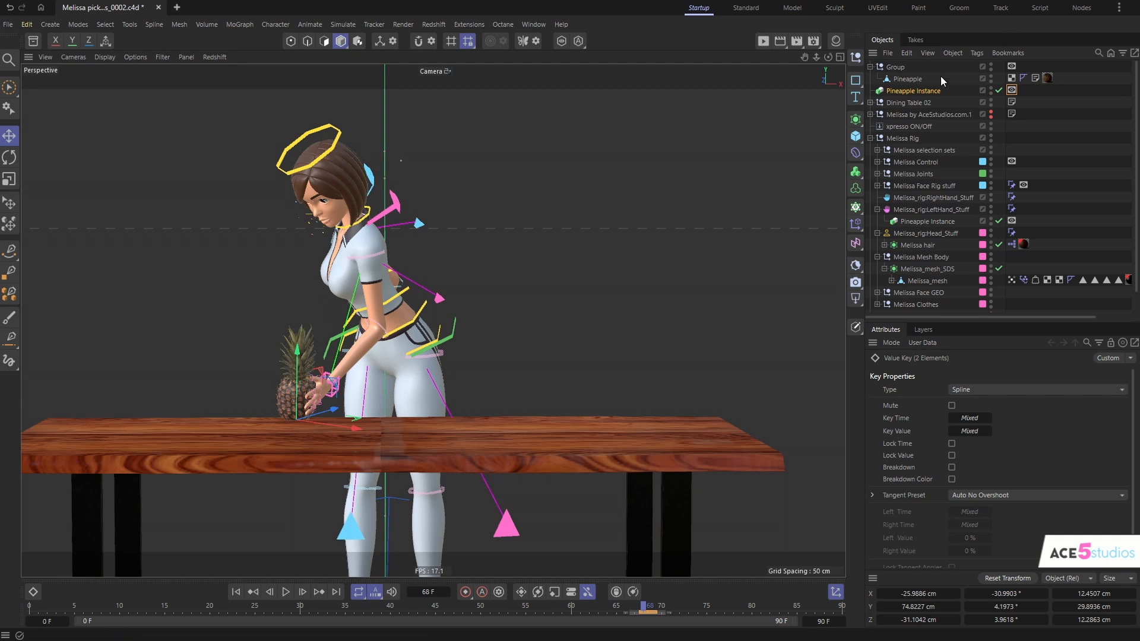
- Key the hand instance's visibility at 100% on frame 68 and set it to 0% for frame 69
click(927, 221)
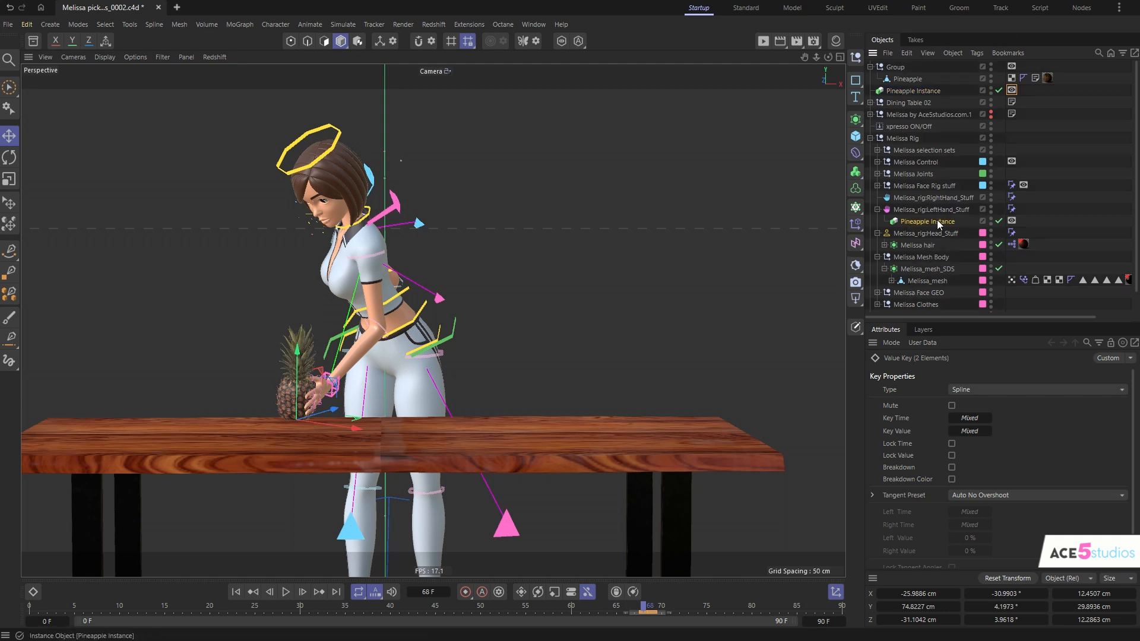
click(1012, 221)
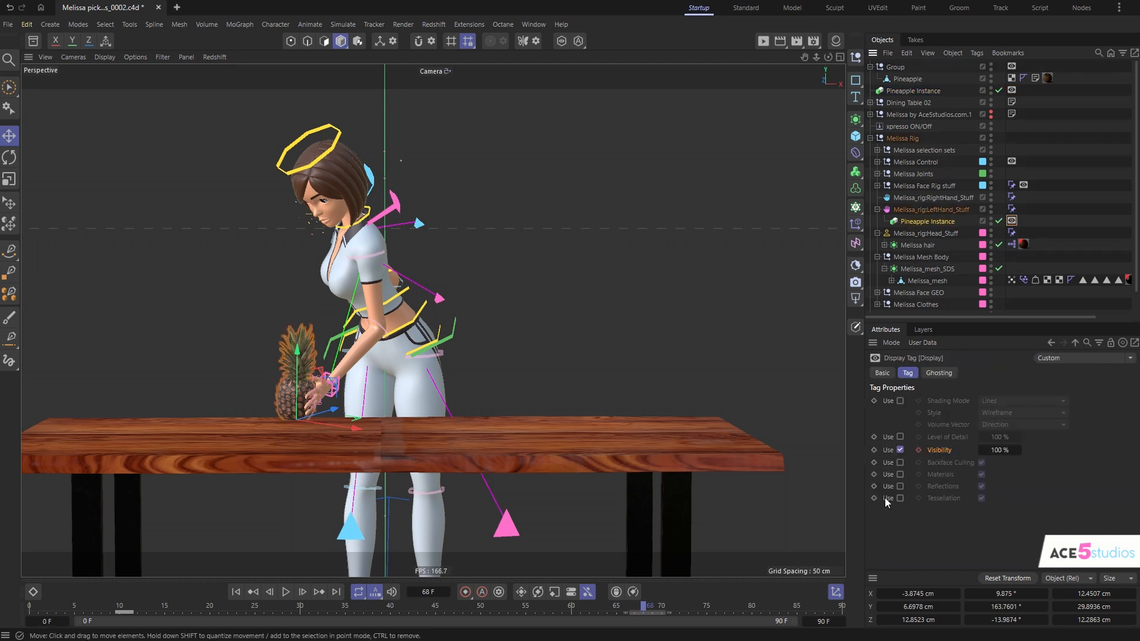
click(650, 607)
drag(1017, 453, 1016, 513)
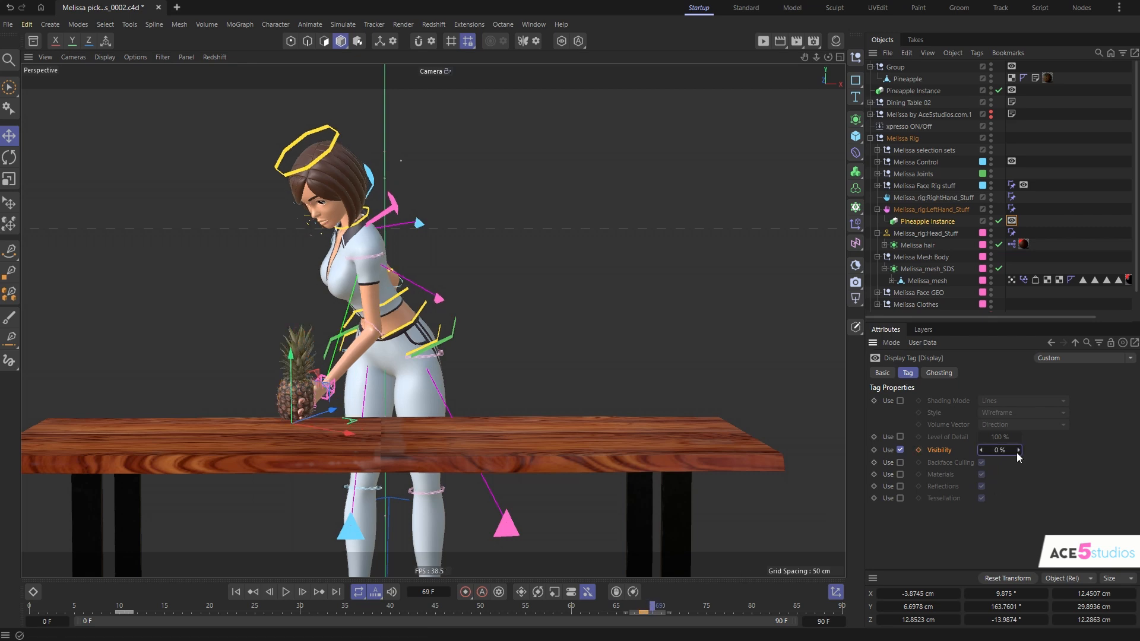
- Deselect everything and scrub back through the animation to check the pineapple swaps between hand and table
click(966, 227)
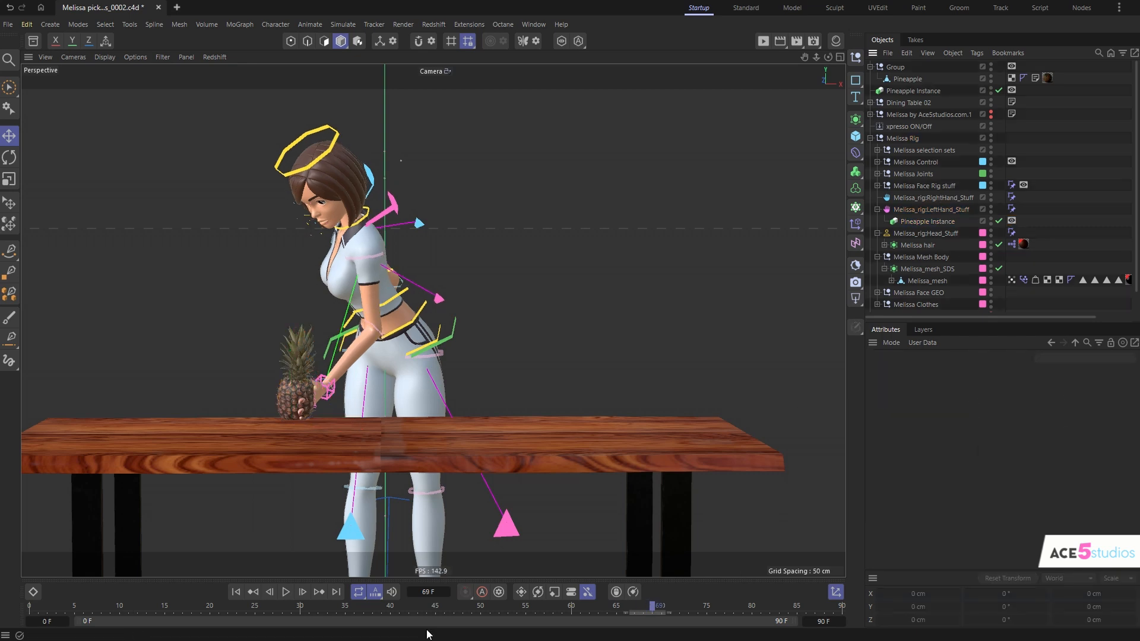
drag(654, 608, 182, 640)
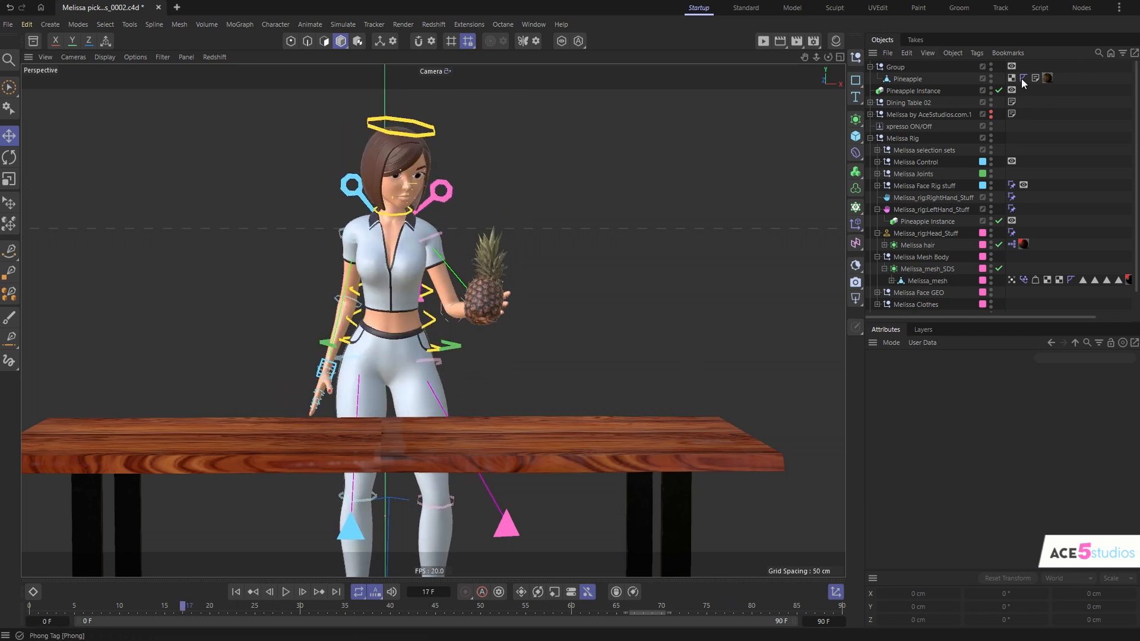
- Try moving and rotating the original pineapple's upper points at frame 0, and scrub to check that the instances follow
click(906, 78)
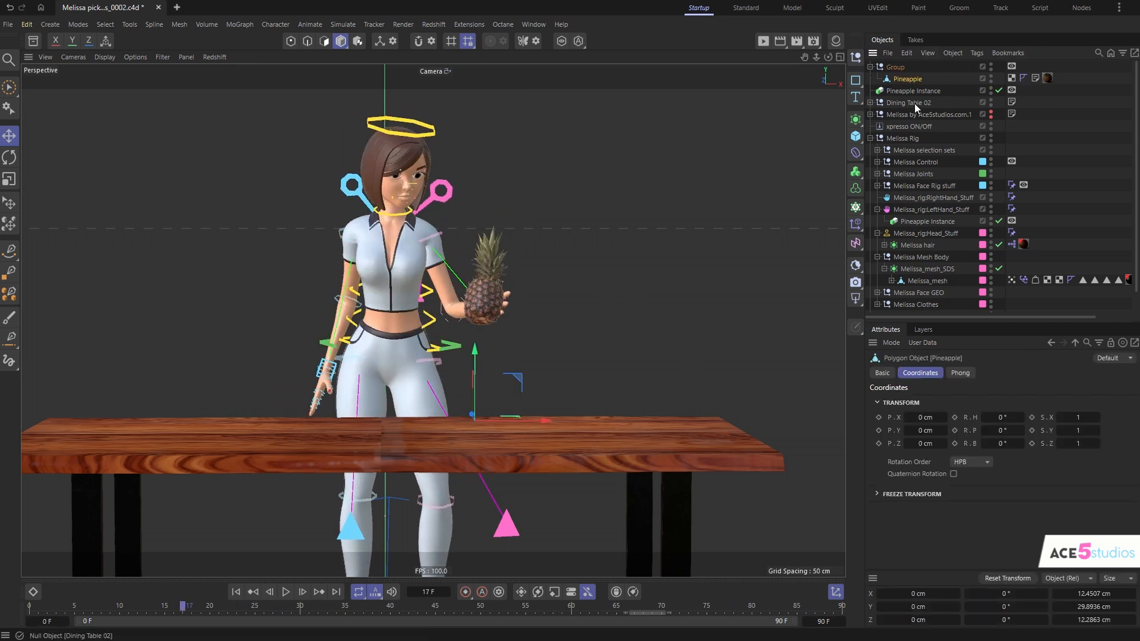
key(Return)
drag(150, 603, 29, 605)
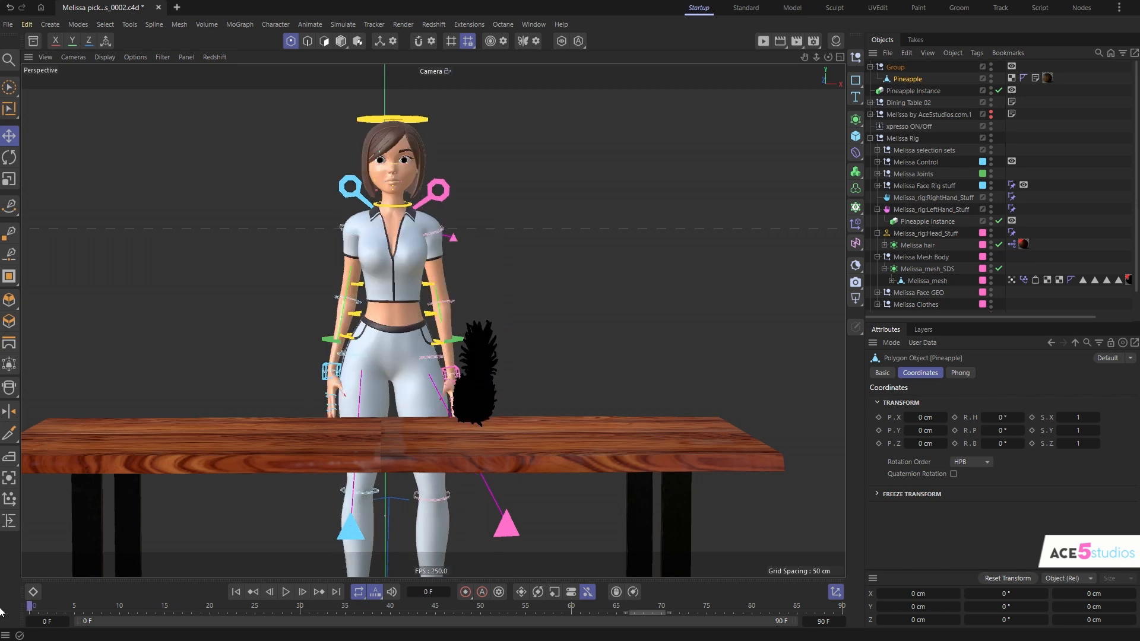
click(1012, 77)
key(ctrl+shift+a)
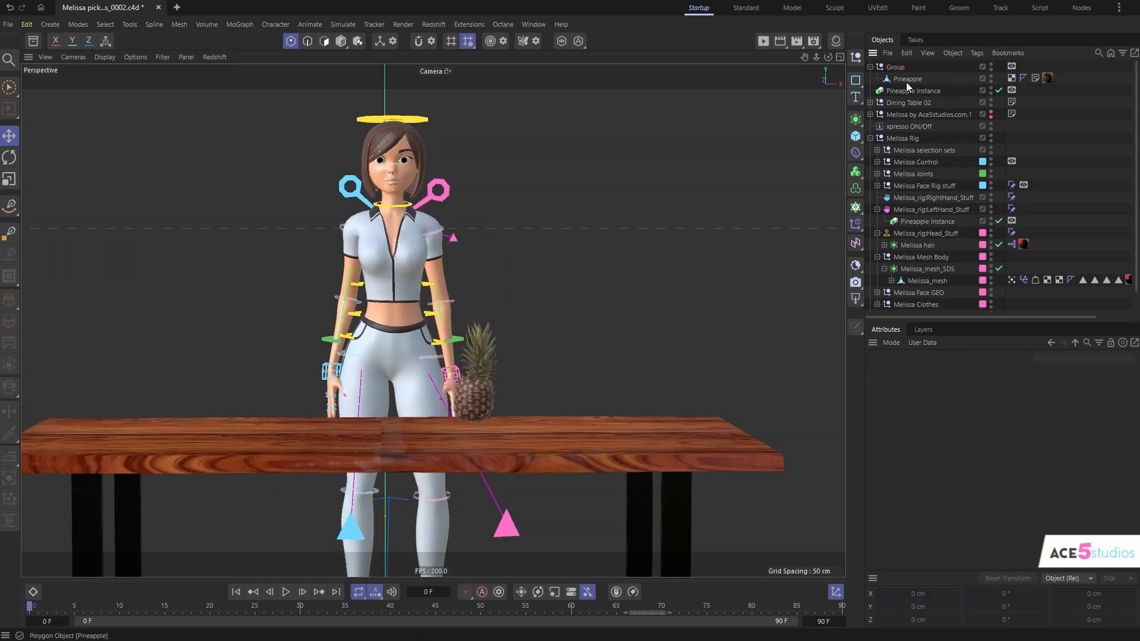
click(906, 81)
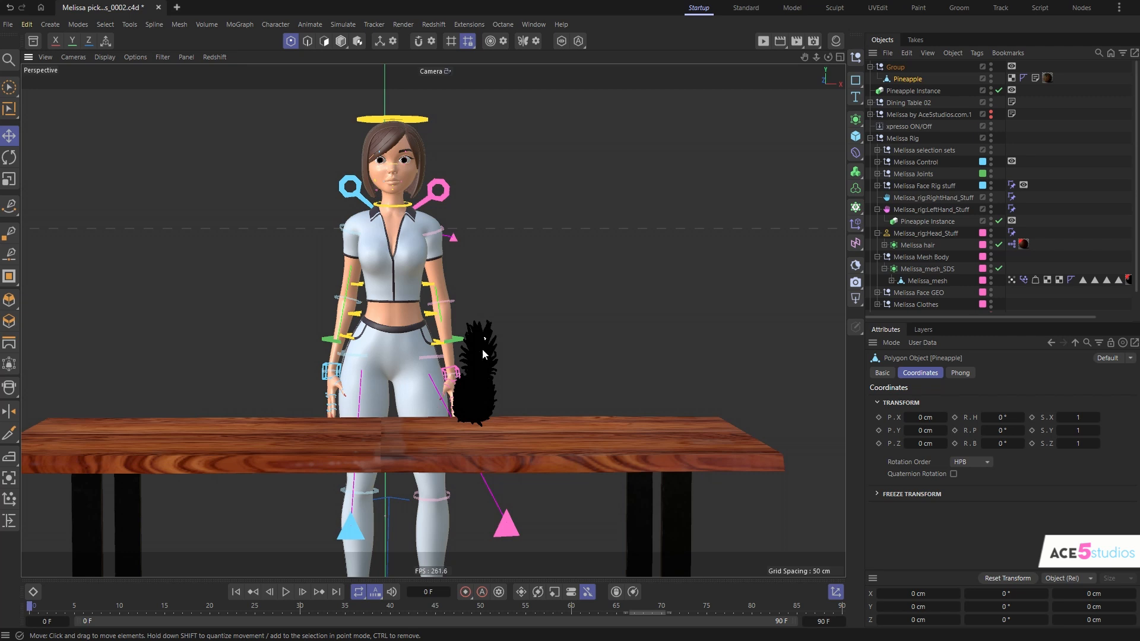
drag(461, 310, 610, 301)
key(r)
double_click(611, 302)
mouse_move(43, 606)
mouse_down()
mouse_move(268, 631)
mouse_move(727, 635)
mouse_move(28, 623)
mouse_up()
- Undo the test edits to the original pineapple's mesh
key(ctrl+z)
key(ctrl+z)
key(ctrl+z)
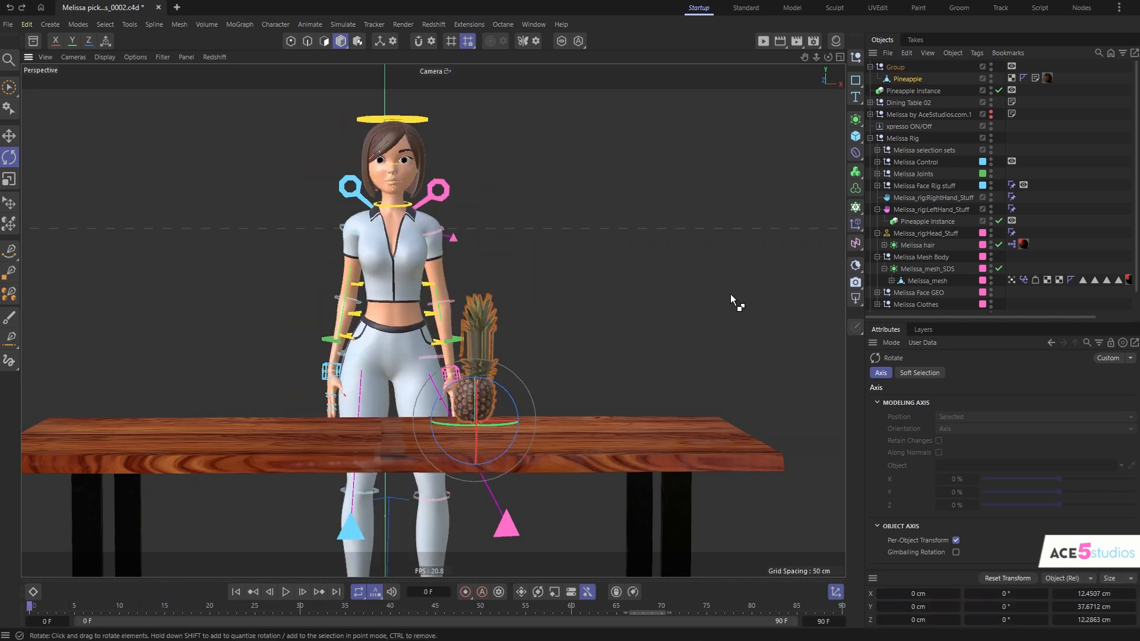
- Group the original pineapple under a new null inside its group and rename the null "object to pick up"
click(957, 70)
click(911, 79)
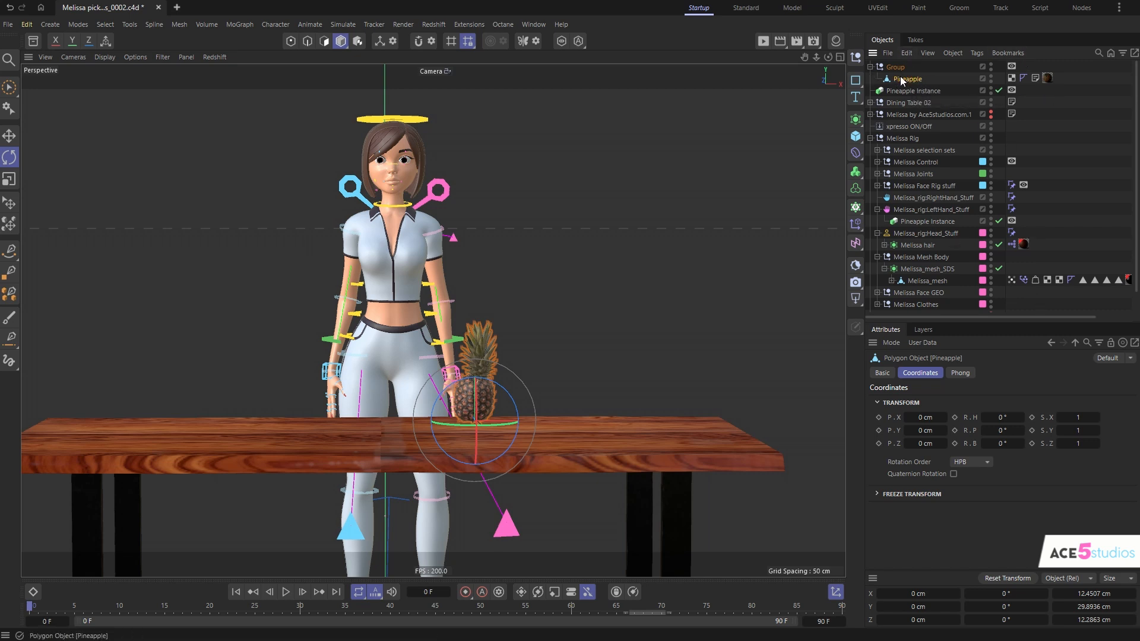
key(alt+g)
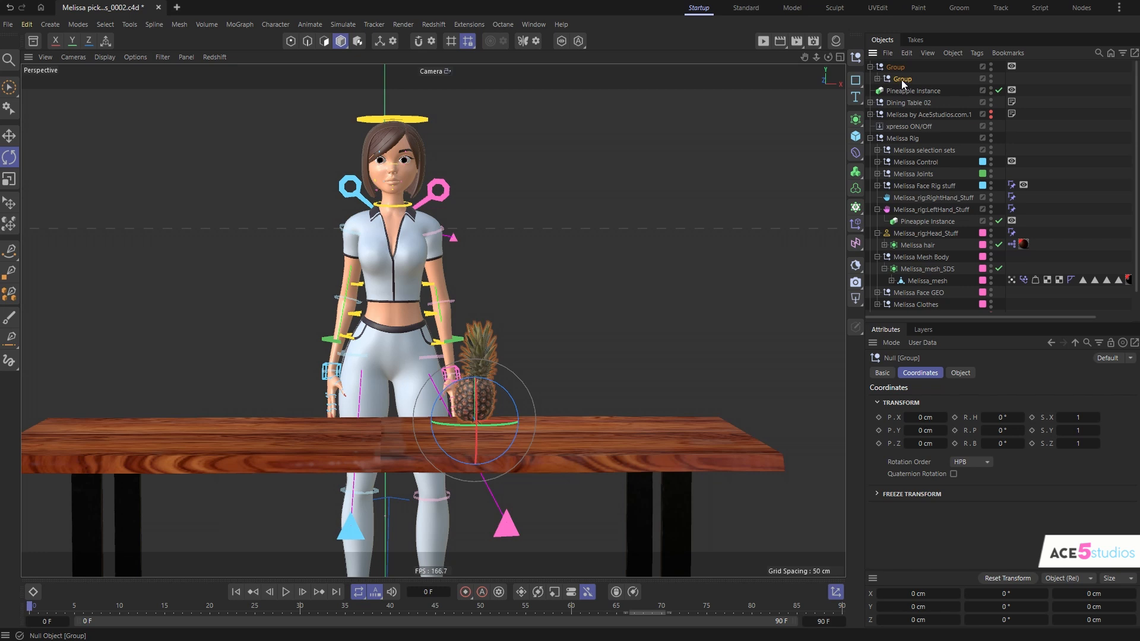
double_click(901, 80)
text(object to pick up)
key(Return)
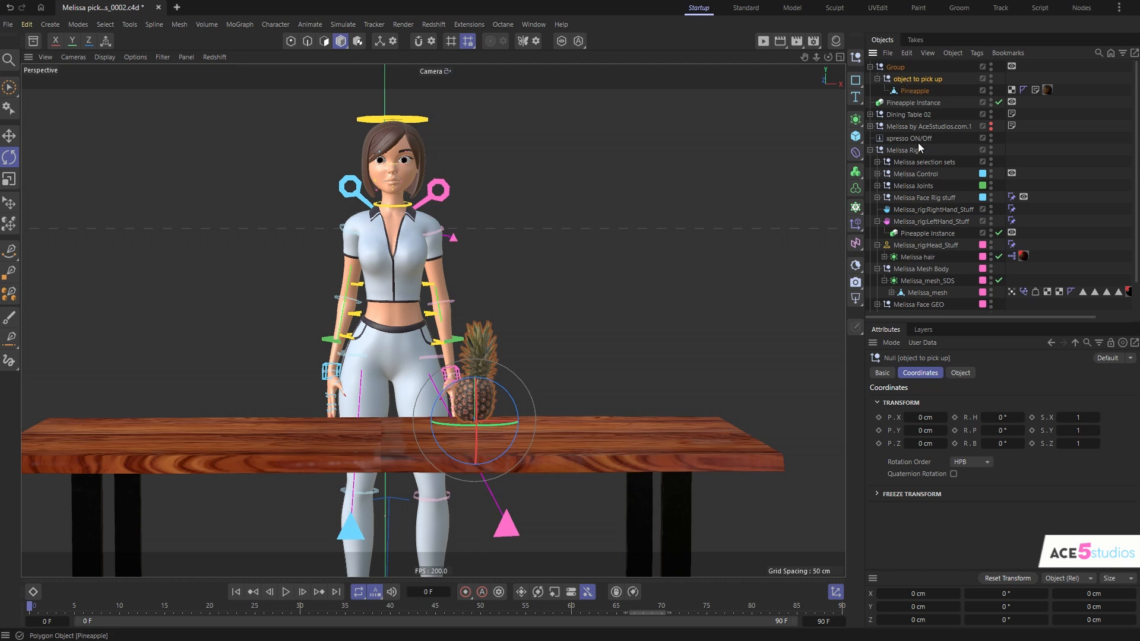
- Assign the "object to pick up" null as Reference Object of both pineapple instances, and select the original pineapple
click(909, 235)
scroll(911, 238, down, 2)
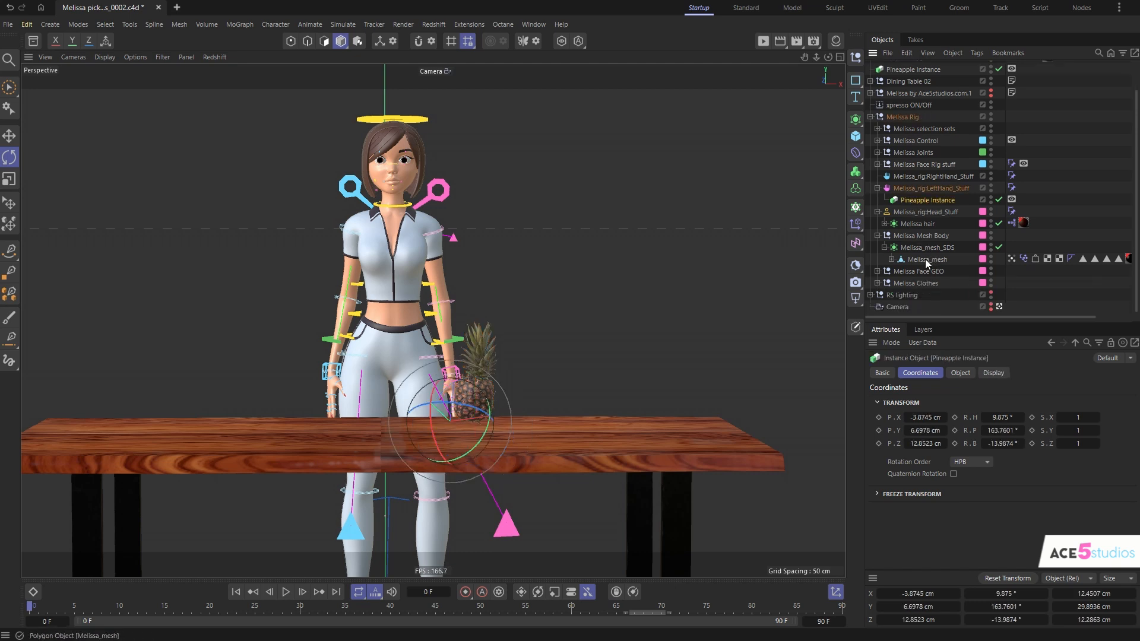
scroll(933, 142, up, 2)
ctrl+click(898, 104)
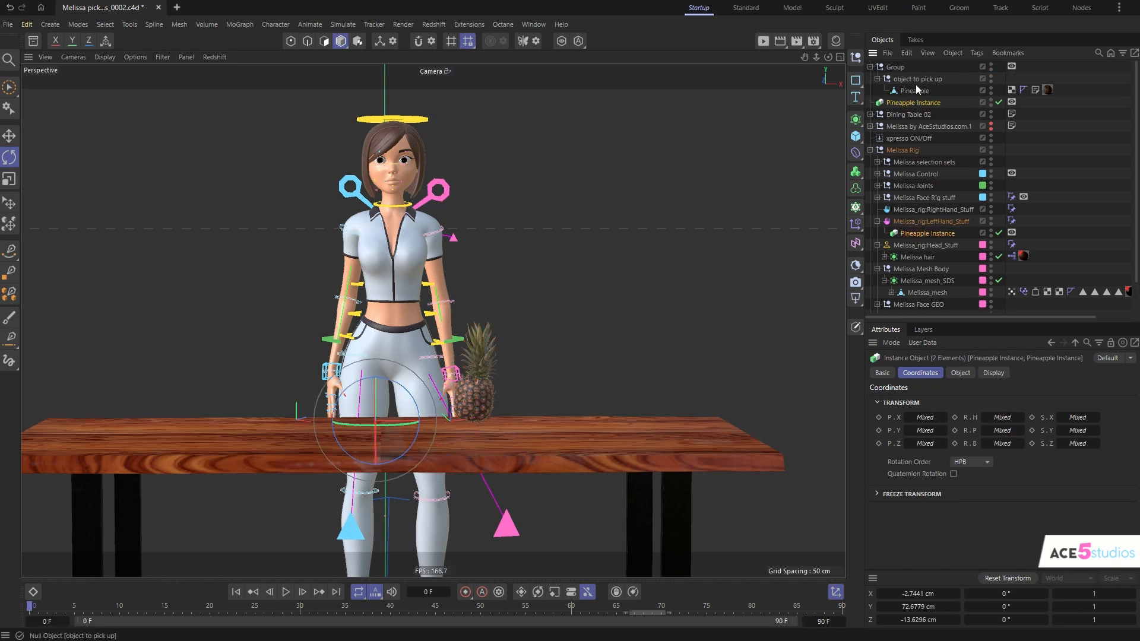
click(961, 372)
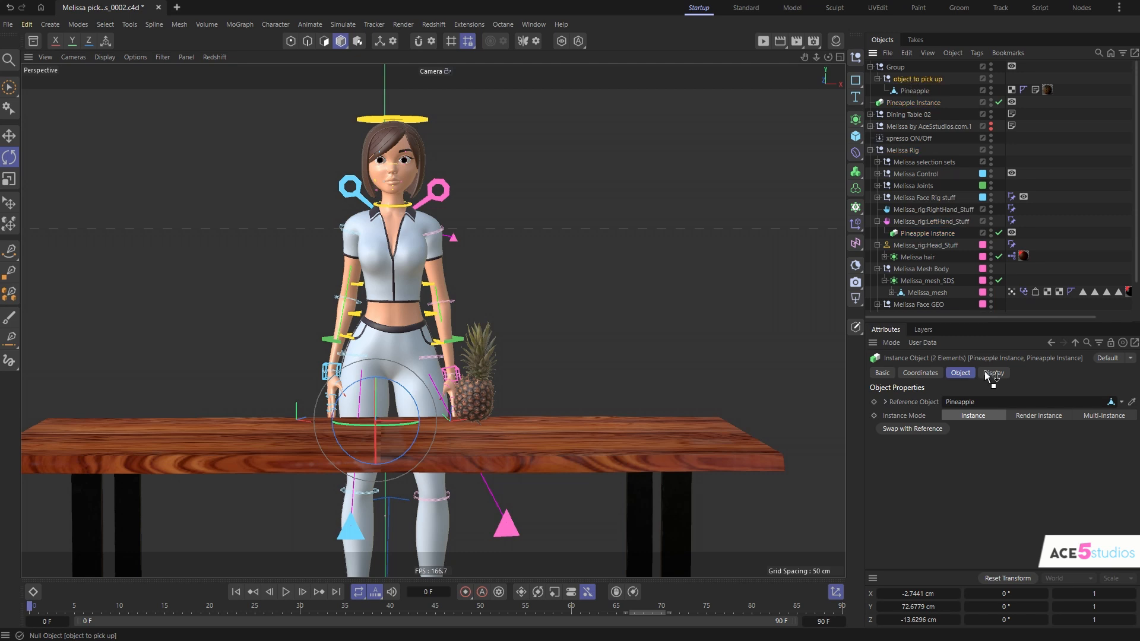
click(917, 92)
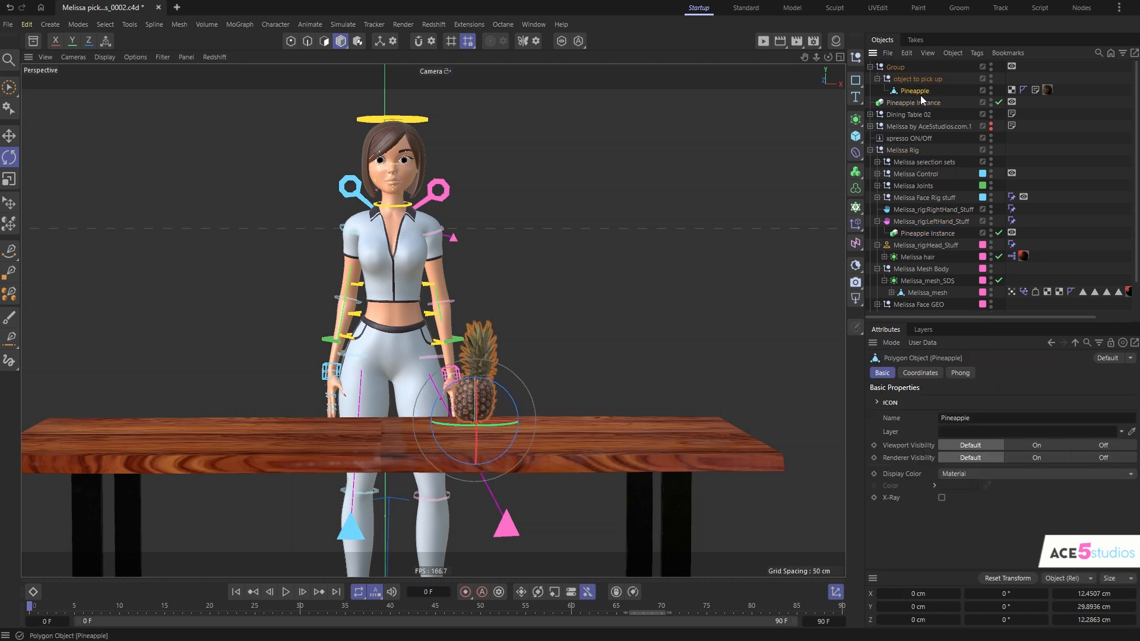
- Add a sphere under the original pineapple, scale it down, place a copy above it, and scrub the animation to check the instances
click(857, 140)
shift+click(978, 202)
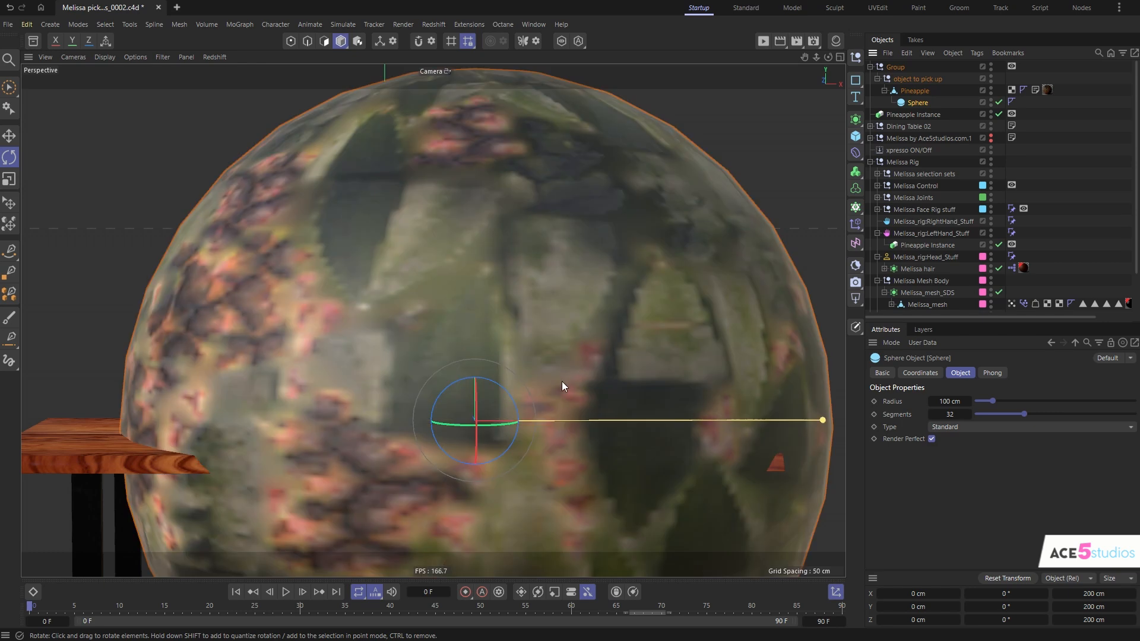
key(t)
drag(562, 381, 278, 396)
key(e)
drag(486, 388, 491, 350)
click(933, 70)
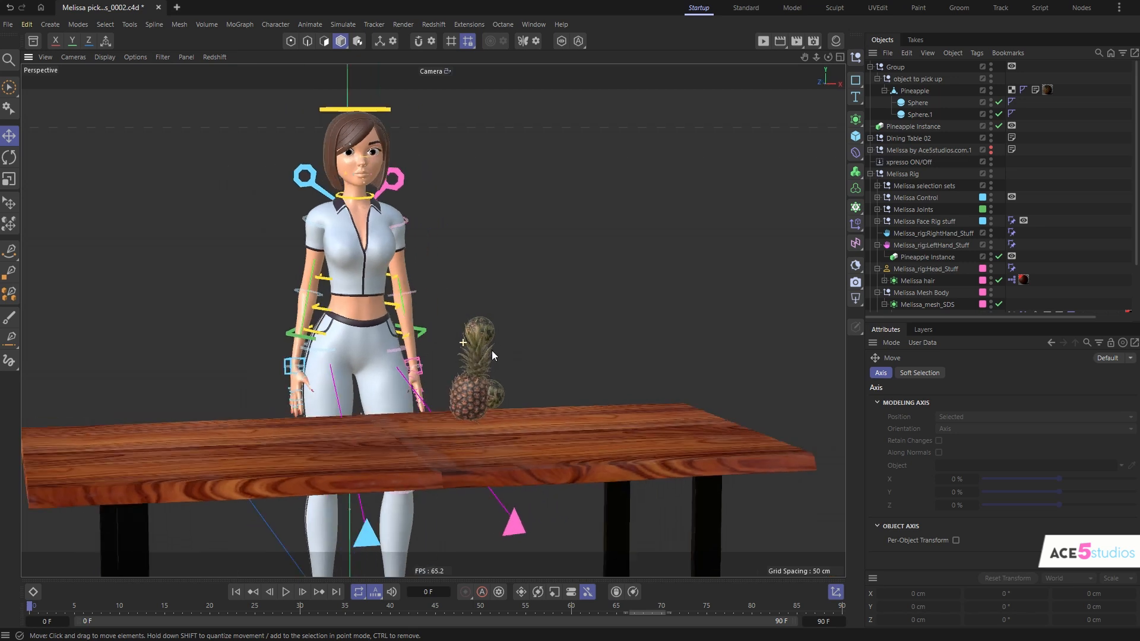
drag(29, 606, 634, 606)
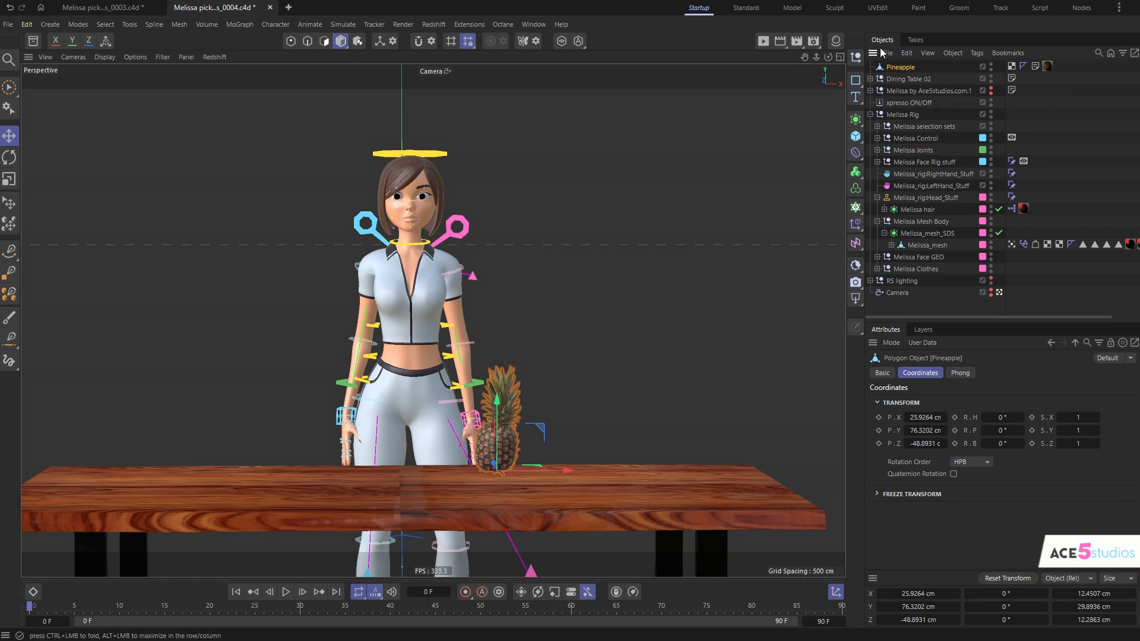
- Group the pineapple under a new null and rename the null "Object to pick up"
key(alt+g)
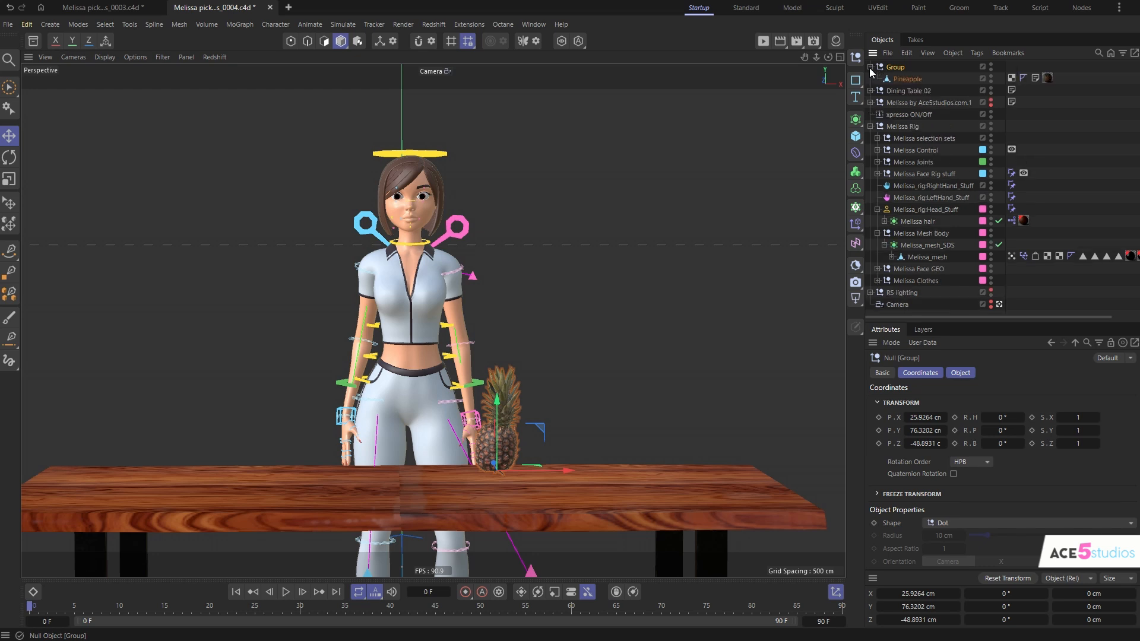
double_click(896, 67)
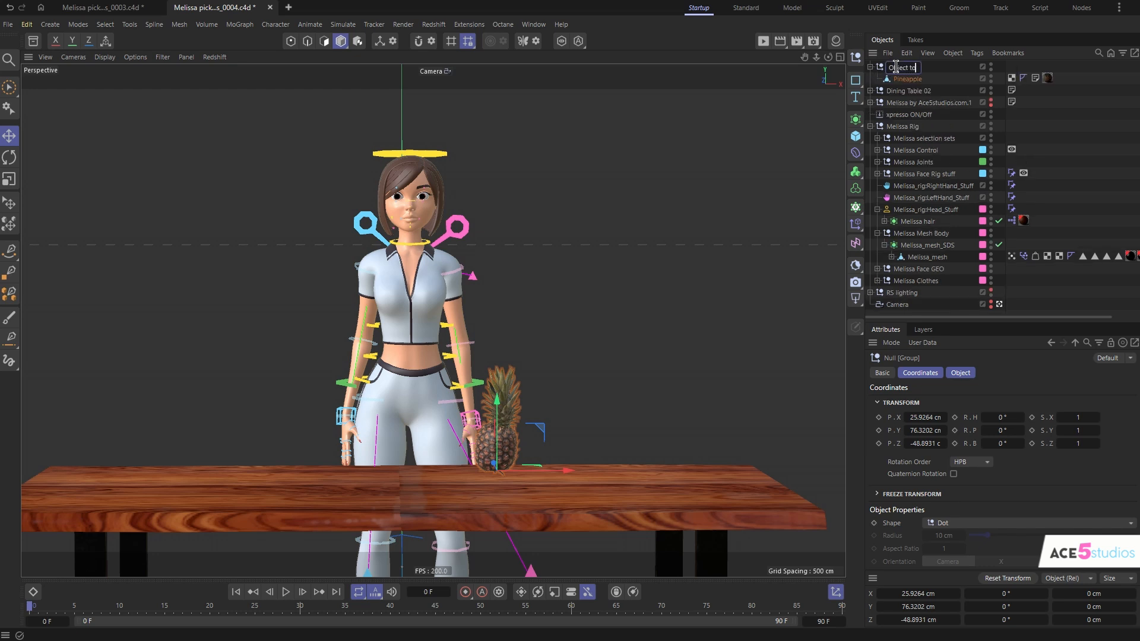
text(Object to pick up)
key(Return)
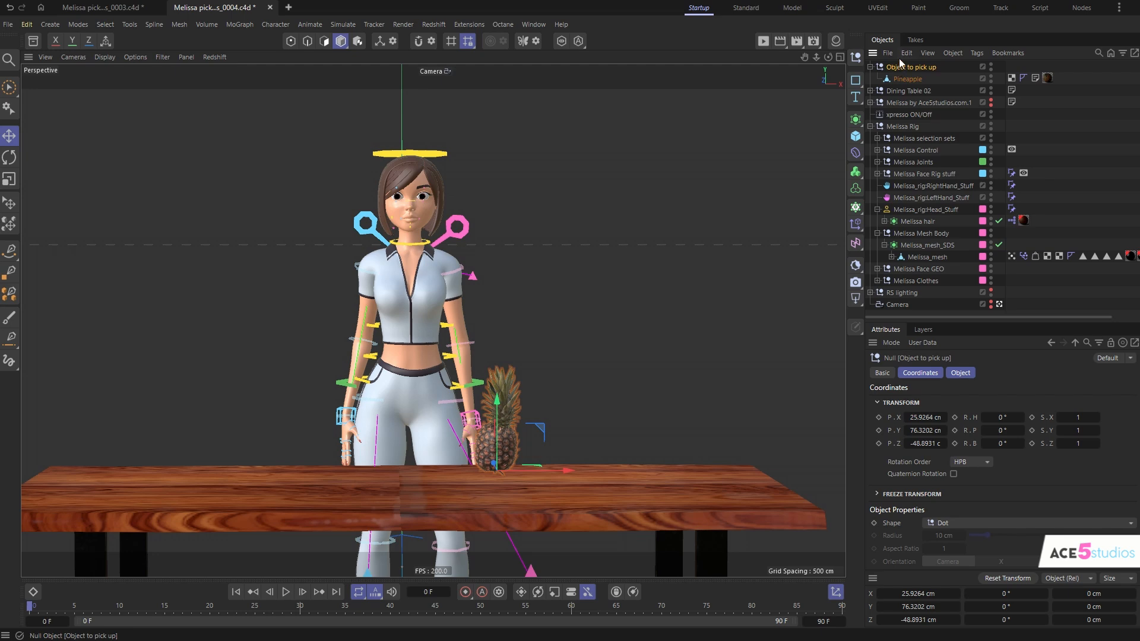
- Create a null at the pineapple's position, name it "pos1", and move it out of the "Object to pick up" group to the top level
alt+drag(470, 383, 485, 435)
alt+right_drag(512, 469, 543, 380)
alt+middle_drag(547, 442, 556, 363)
alt+drag(556, 363, 532, 387)
alt+right_drag(531, 374, 497, 418)
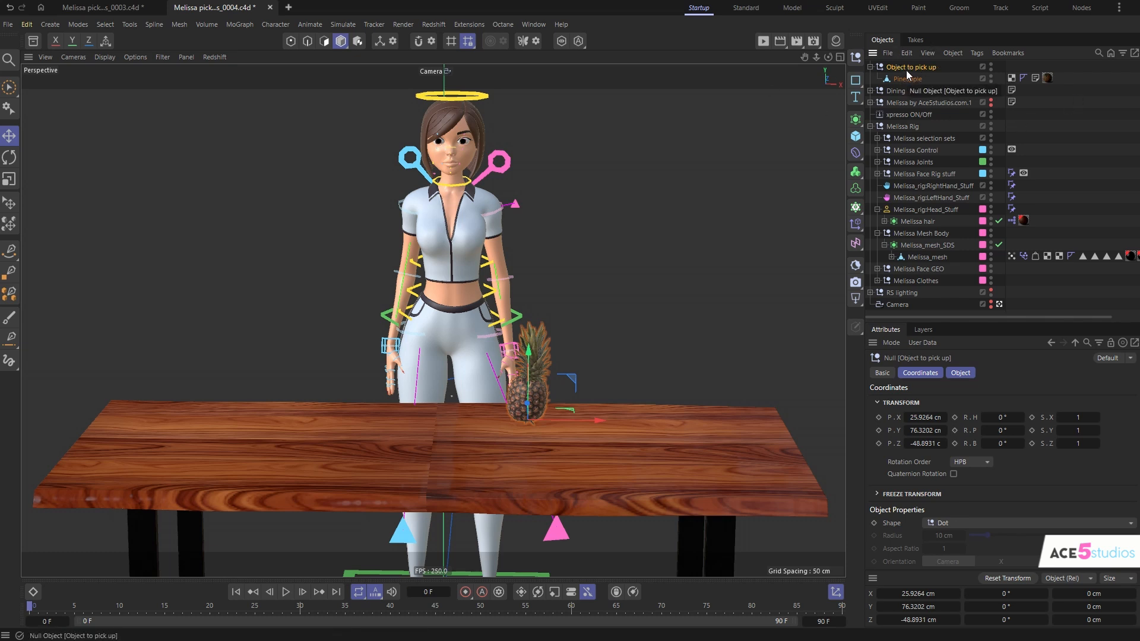
shift+click(857, 56)
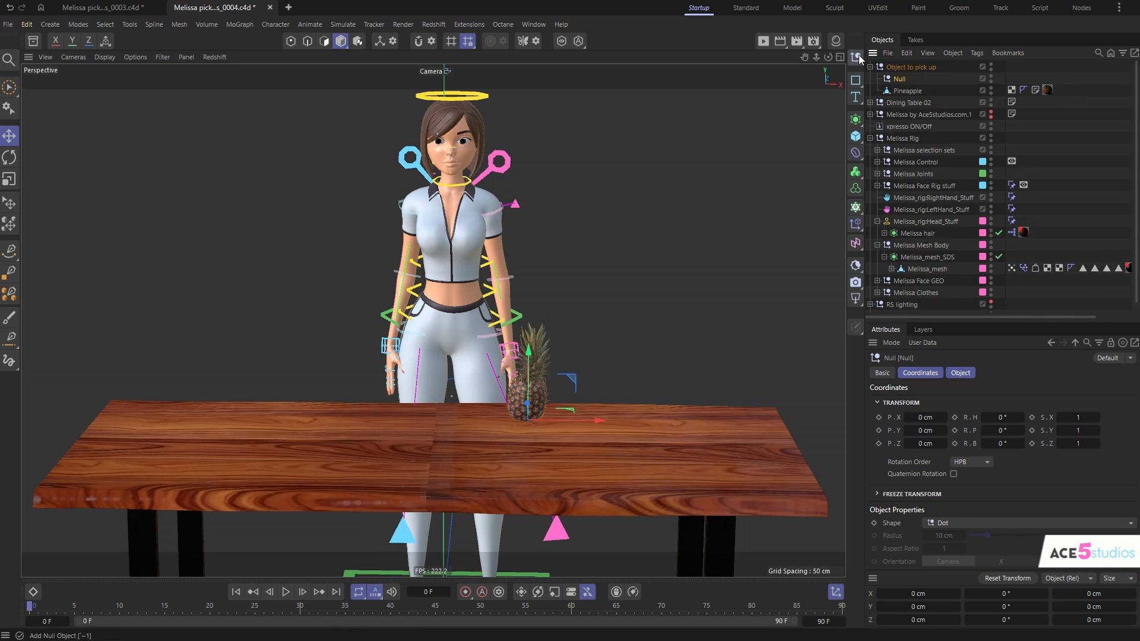
double_click(900, 79)
text(pos1)
key(Return)
drag(901, 62, 899, 62)
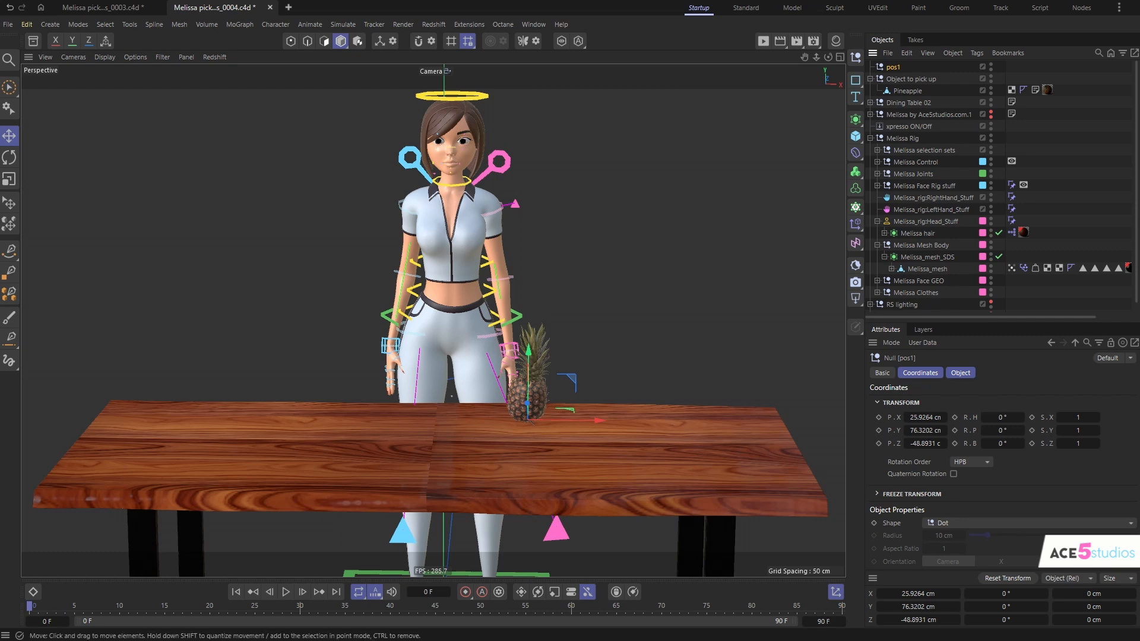
- Try moving the "Object to pick up" null up off the table, and undo the move
click(910, 79)
drag(568, 304, 649, 266)
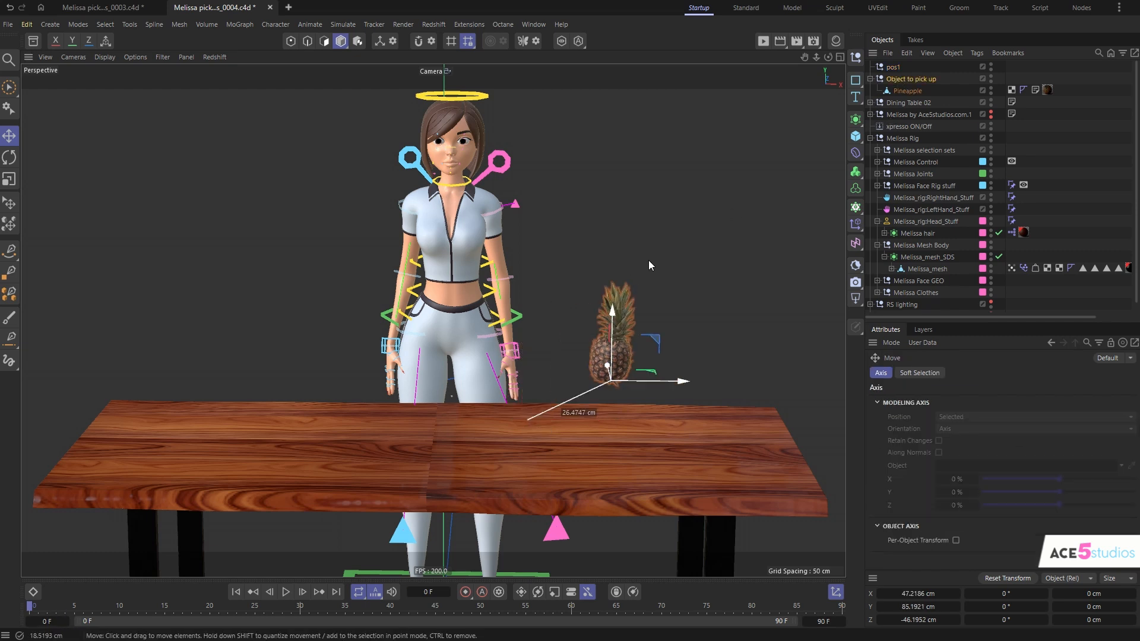
click(954, 67)
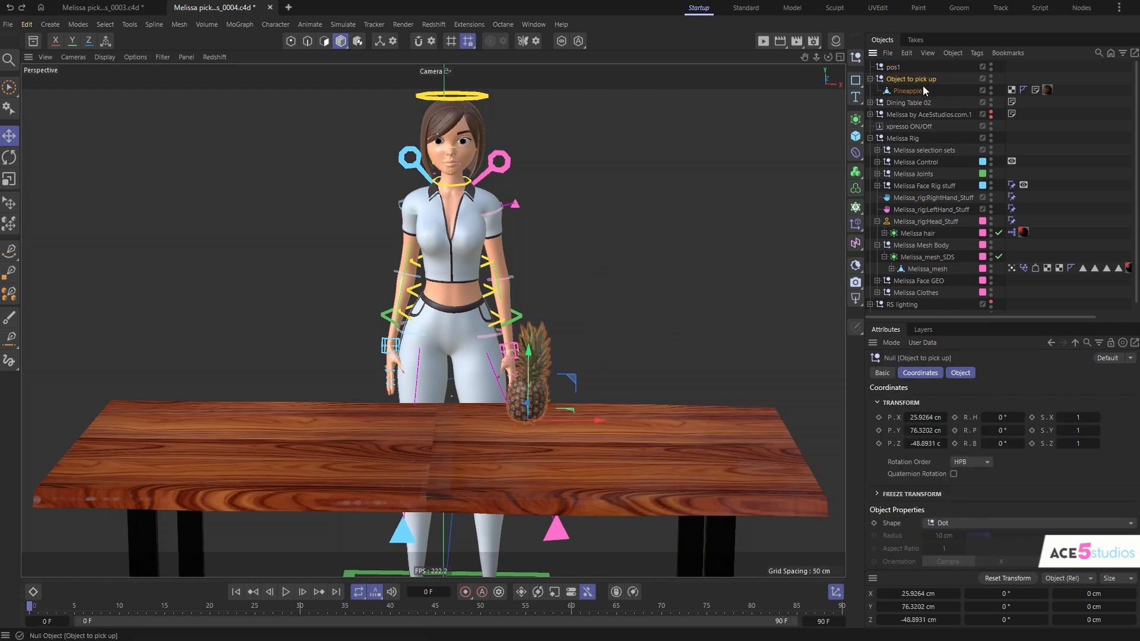
- At frame 10, copy the pos1 null into Melissa_rig:LeftHand_Stuff and rename the copy "pos hand"
click(911, 79)
drag(35, 606, 120, 623)
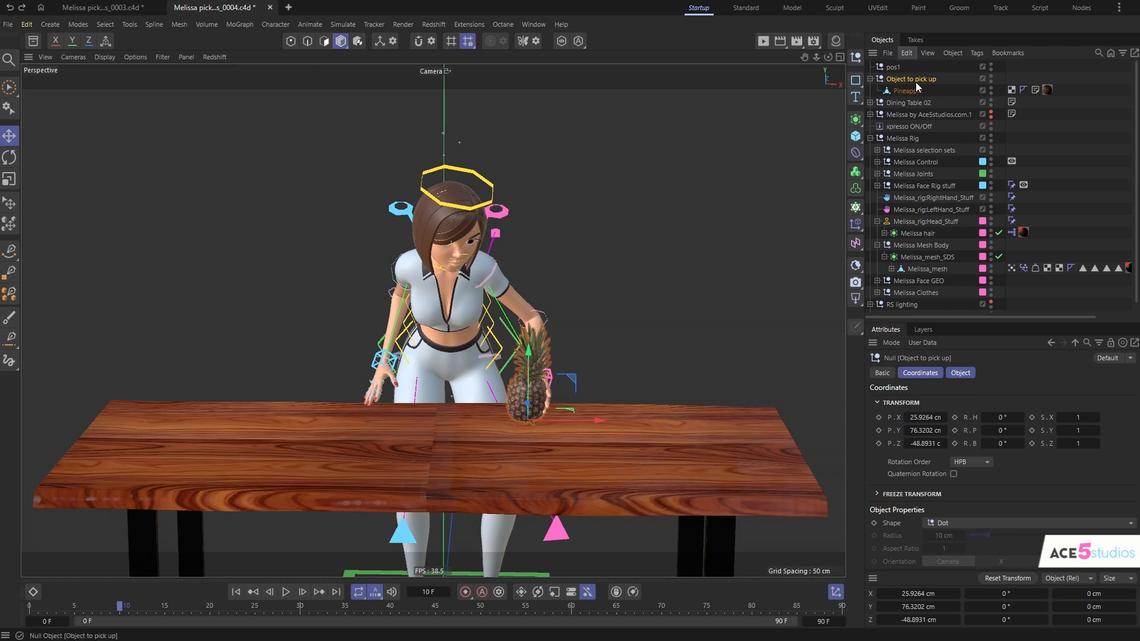
click(890, 68)
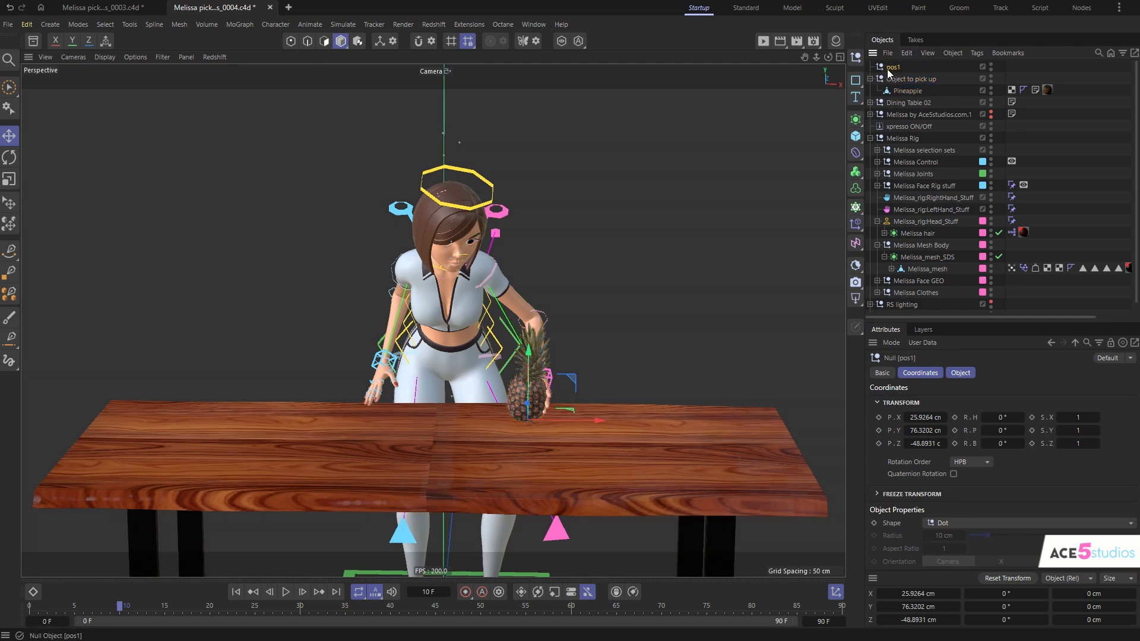
drag(891, 71, 930, 214)
double_click(915, 221)
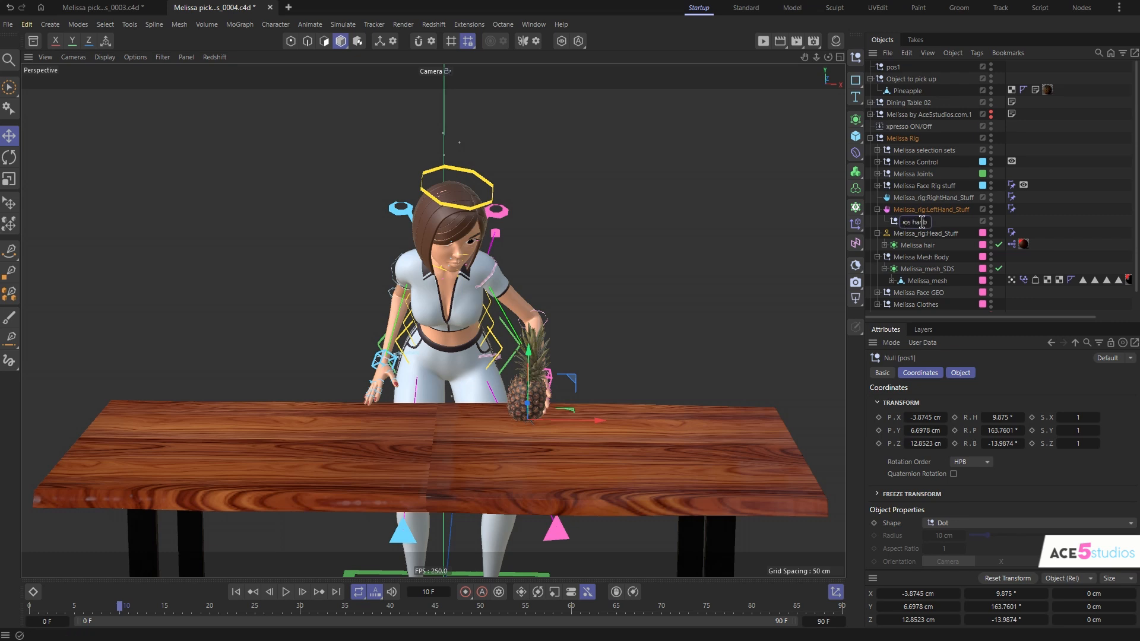
text(pos hand)
key(Return)
- Add a Constraint tag to the "Object to pick up" null, enable its Transform constraint, and show the transform settings
click(913, 79)
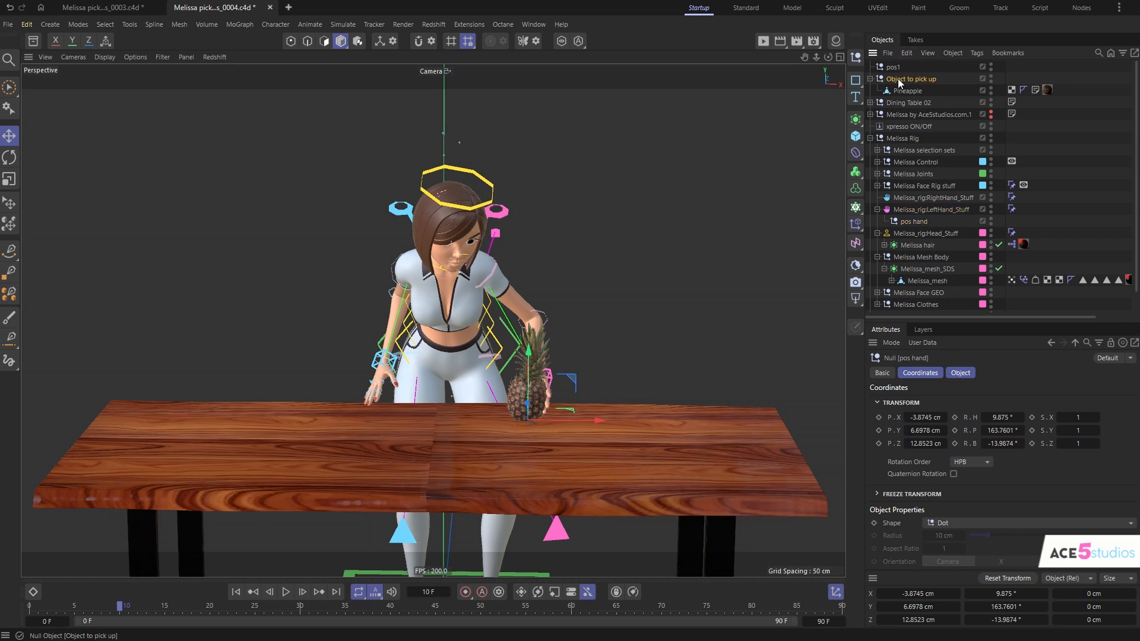
key(shift+c)
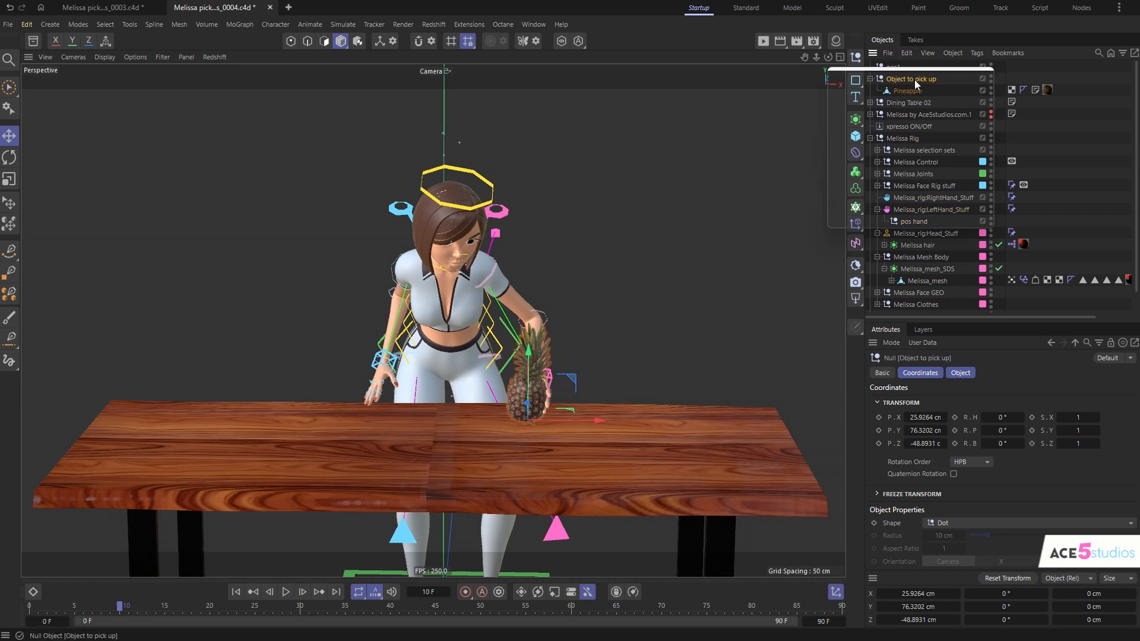
text(const)
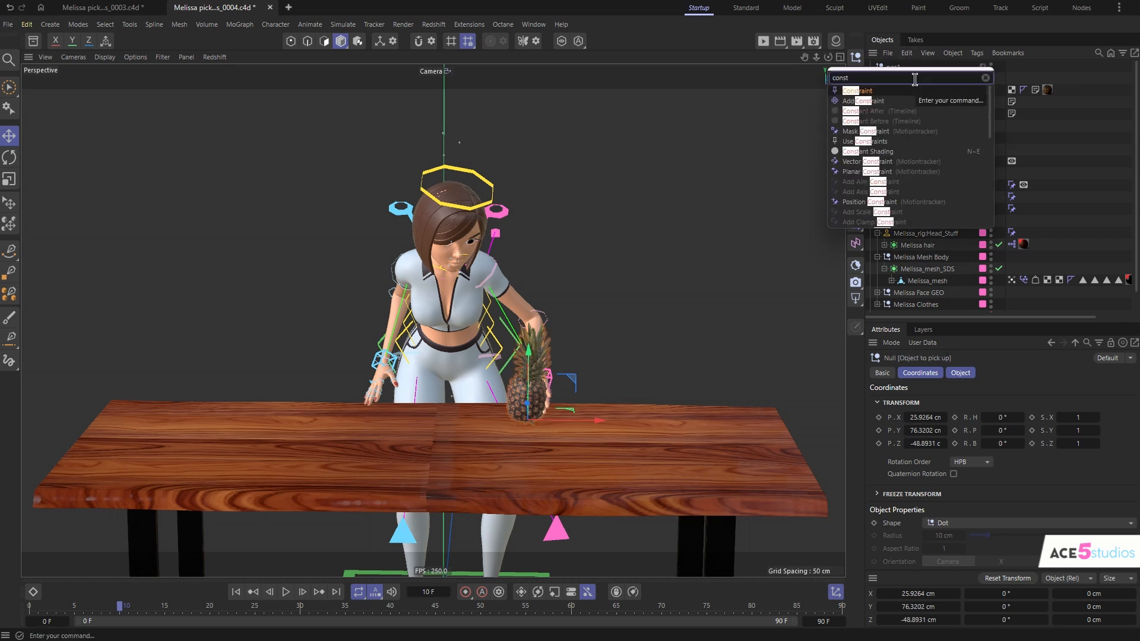
key(Return)
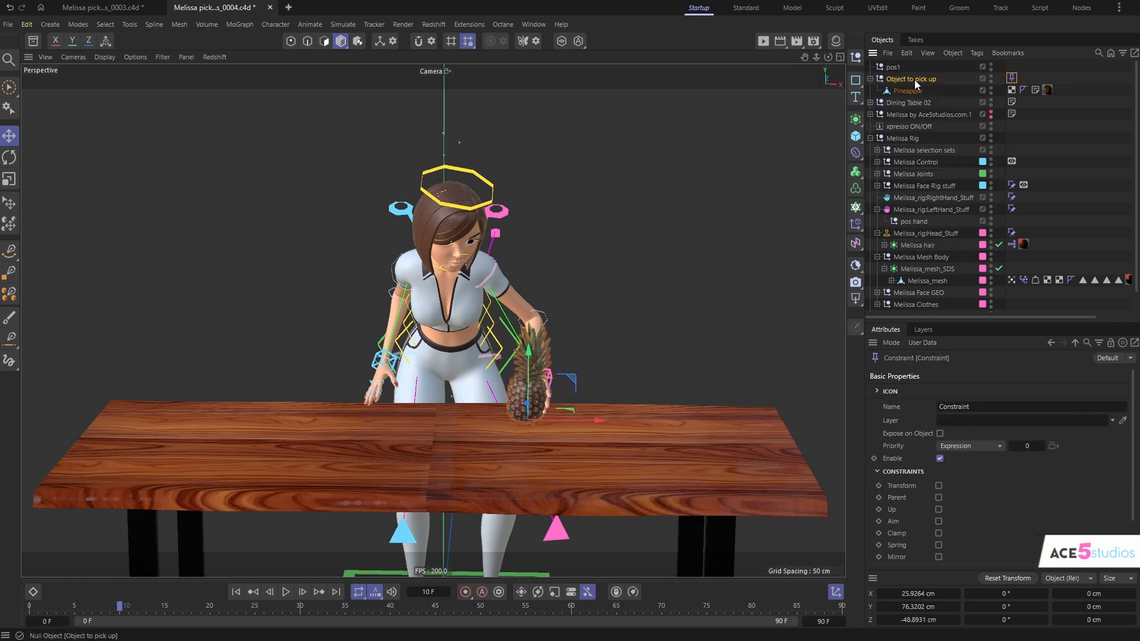
click(939, 485)
click(917, 373)
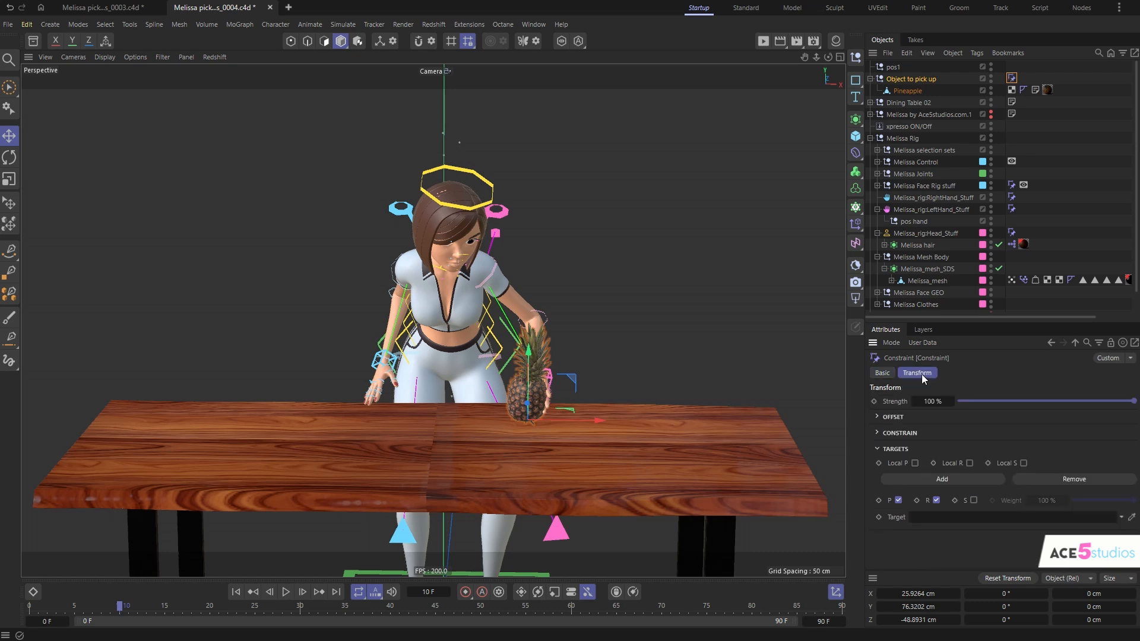
- Add a second target to the Transform constraint and assign pos1 and pos hand as its two targets
click(960, 478)
drag(893, 67, 966, 514)
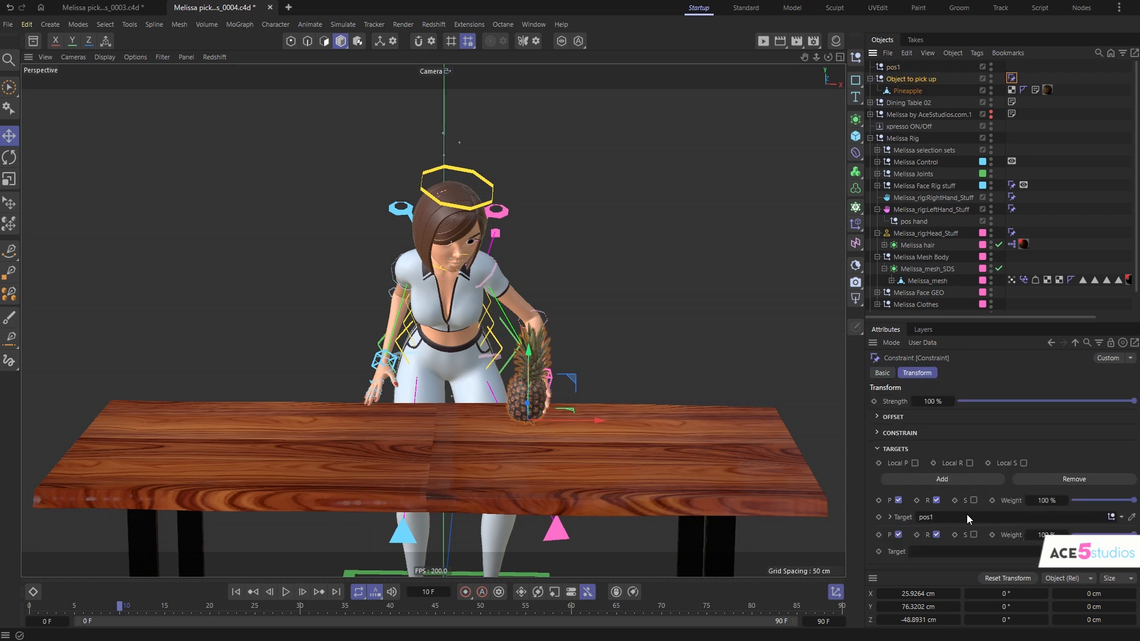
drag(915, 221, 951, 552)
- Check the pineapple at frame 0, and at frame 10 key the pos hand target's weight at 0% and pos1's at 100%
drag(119, 612, 3, 629)
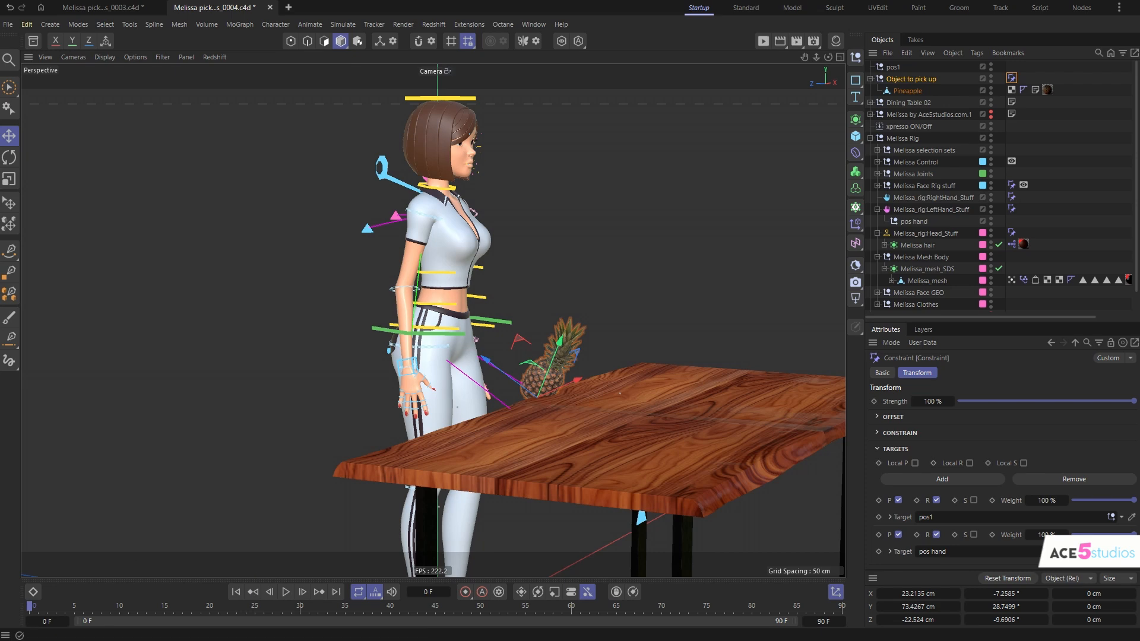
click(119, 611)
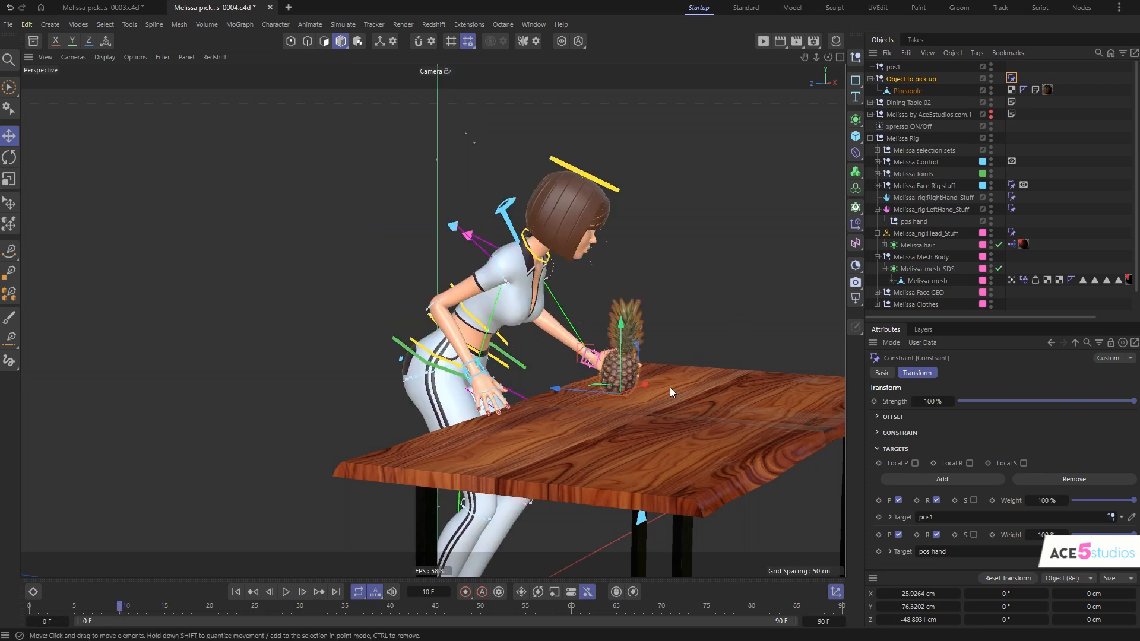
alt+drag(670, 387, 449, 372)
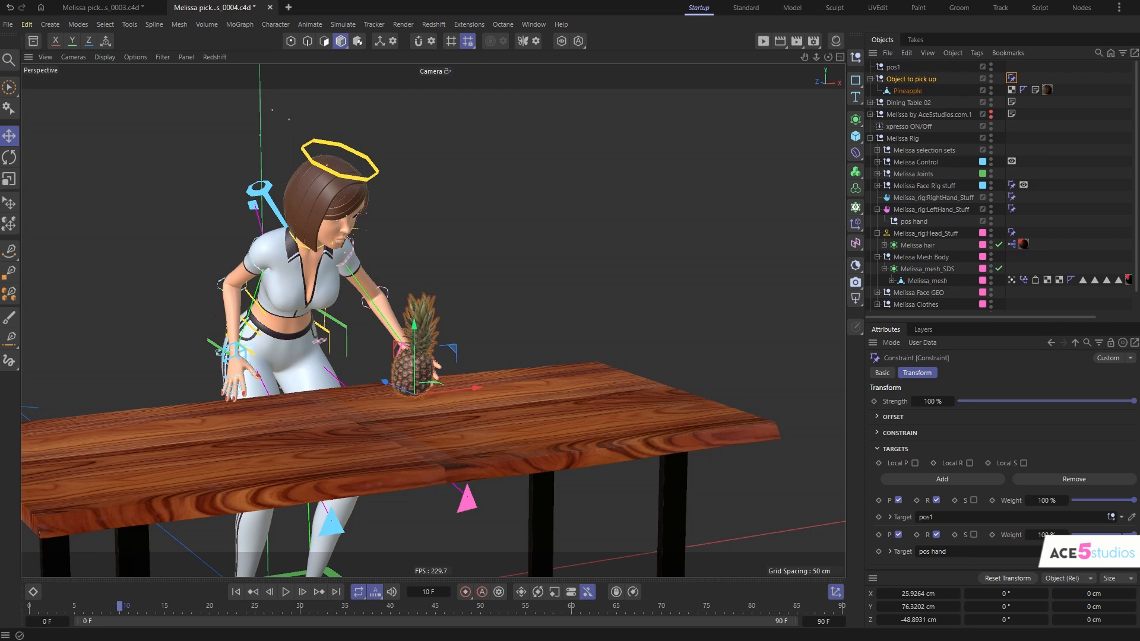
drag(1098, 535, 995, 540)
click(991, 535)
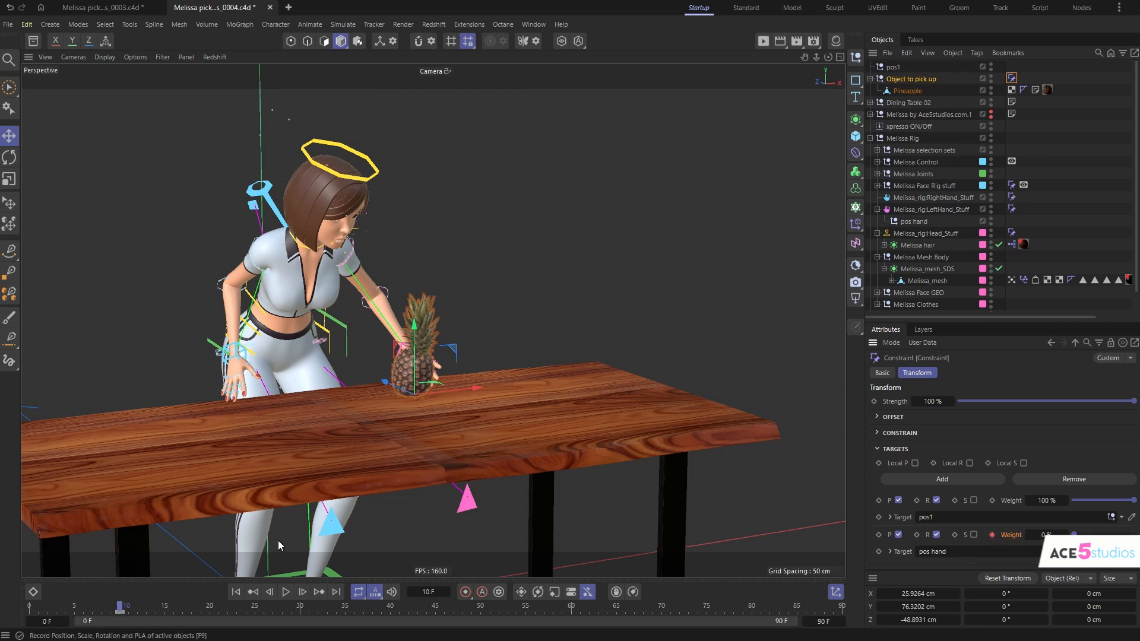
mouse_move(119, 611)
mouse_down()
mouse_move(76, 612)
mouse_move(137, 613)
mouse_move(83, 612)
mouse_move(121, 616)
mouse_up()
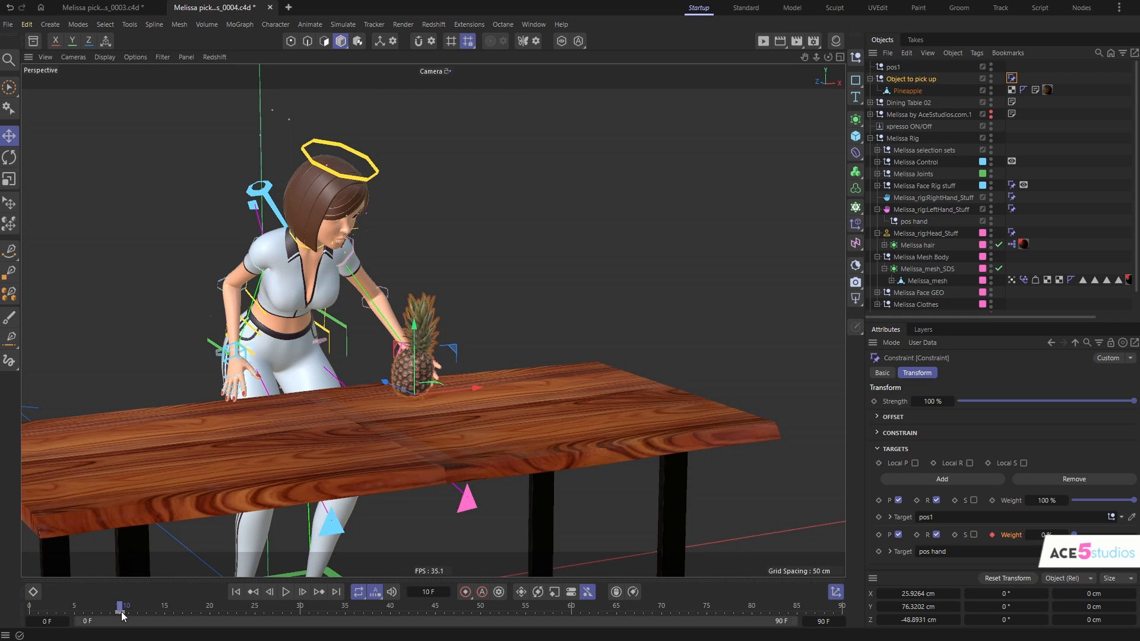
click(991, 500)
- At frame 11, key the pos1 weight at 0% and the pos hand weight at 100%, and scrub to frame 61 to check
click(129, 608)
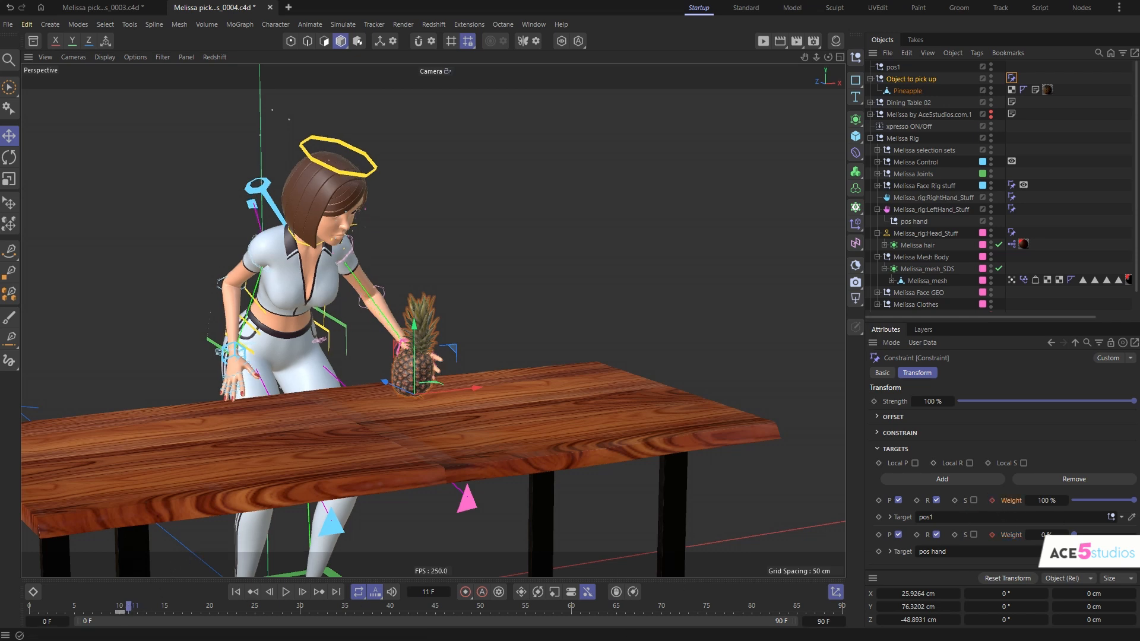
drag(1118, 500, 1135, 536)
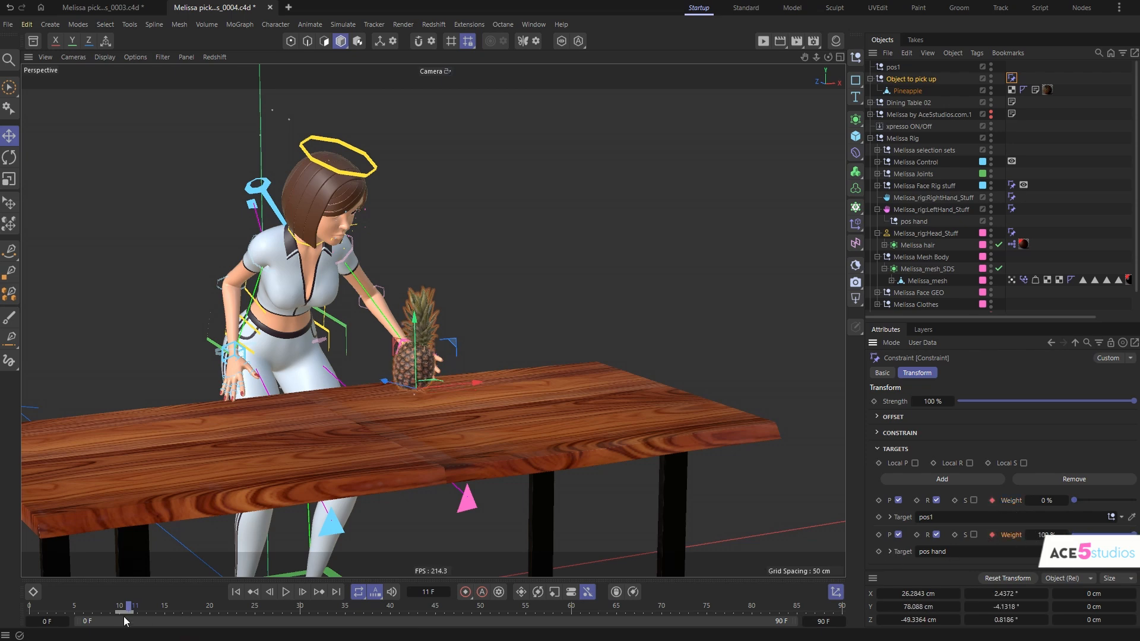
drag(128, 609, 582, 623)
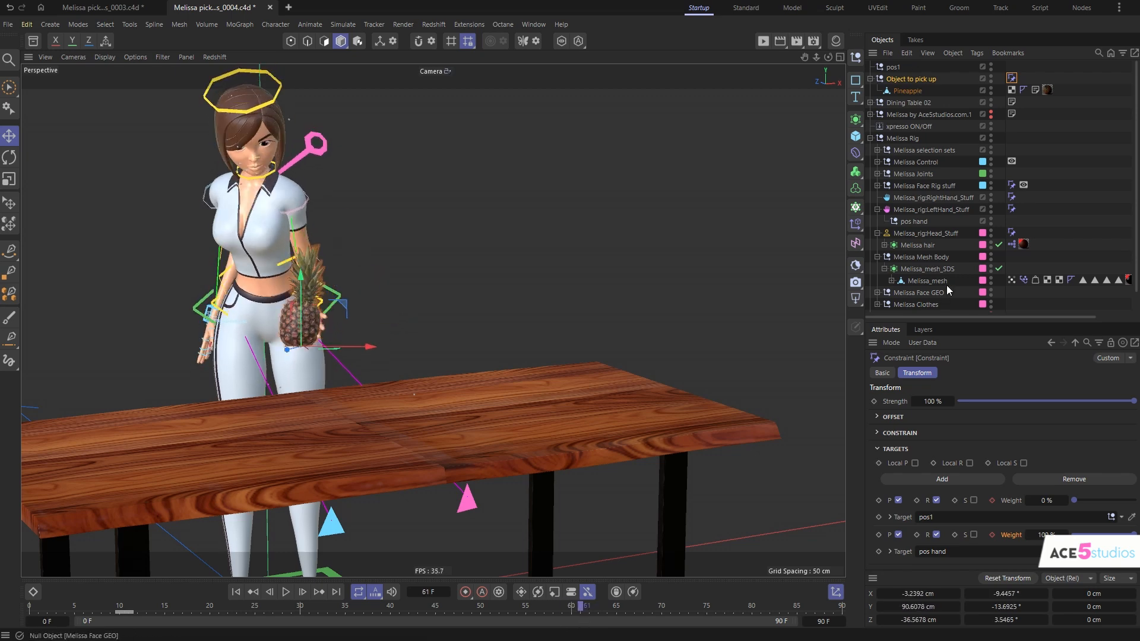
- Enlarge the object list and move the "Object to pick up" group to the end of the hierarchy, below the camera
drag(957, 321, 957, 440)
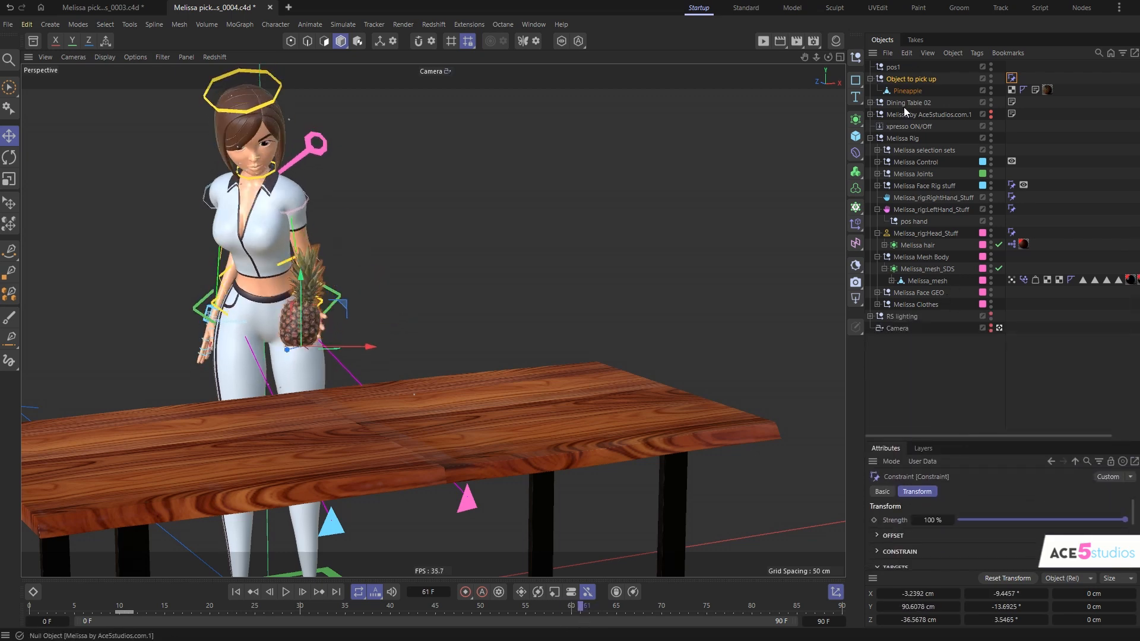
click(917, 222)
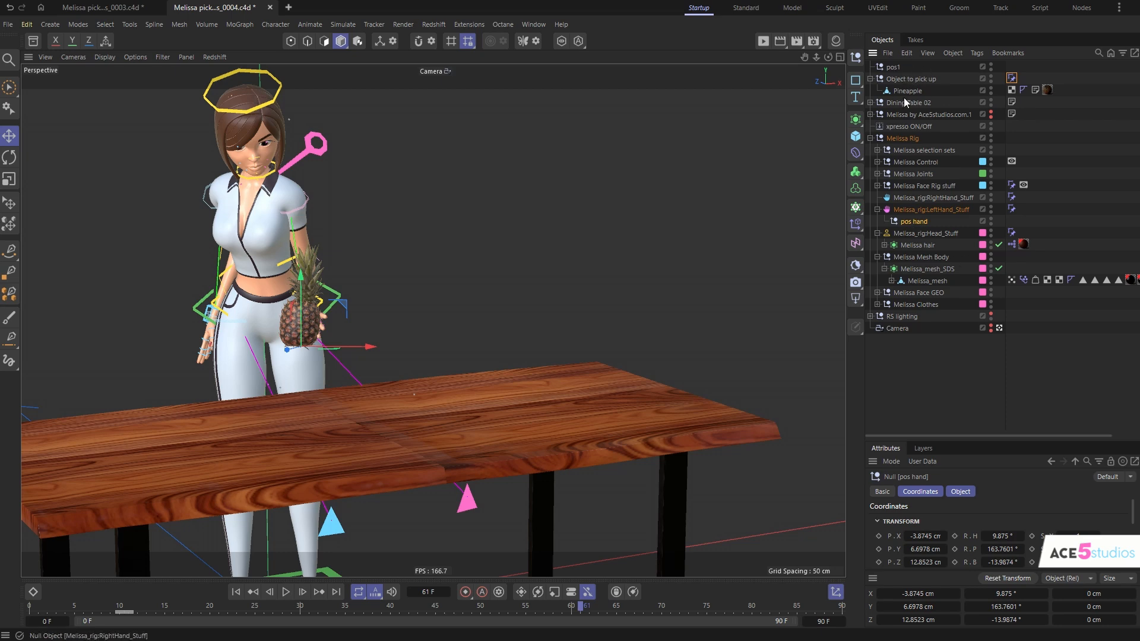
drag(898, 79, 917, 356)
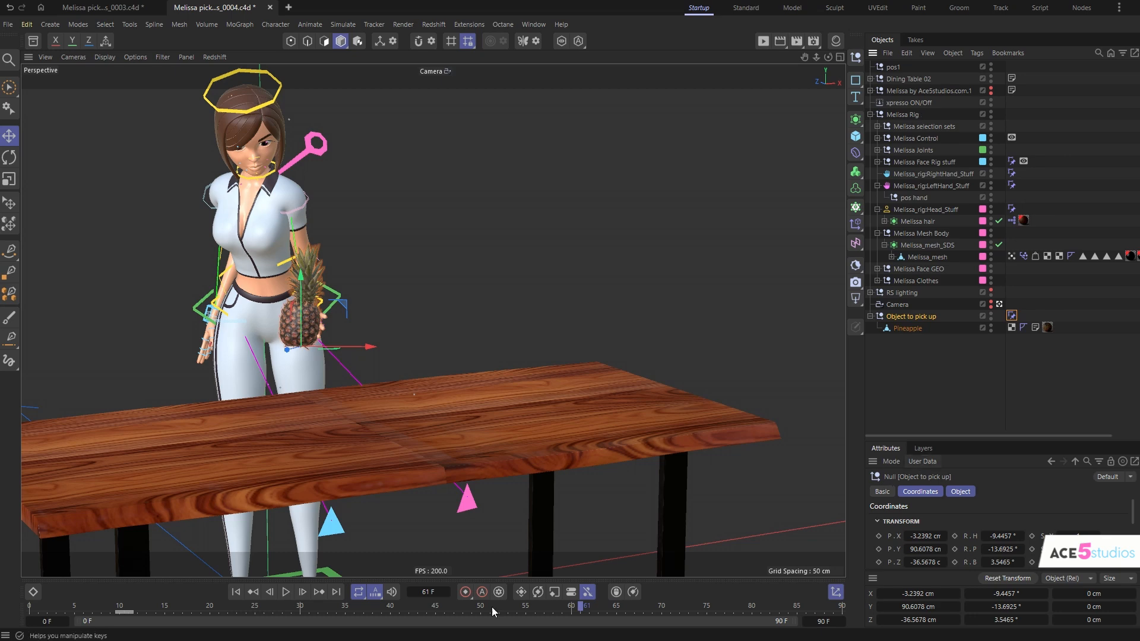
- At frame 68, copy the pos hand null to the top level of the hierarchy and rename the copy "pos 2"
click(525, 611)
drag(508, 615, 645, 634)
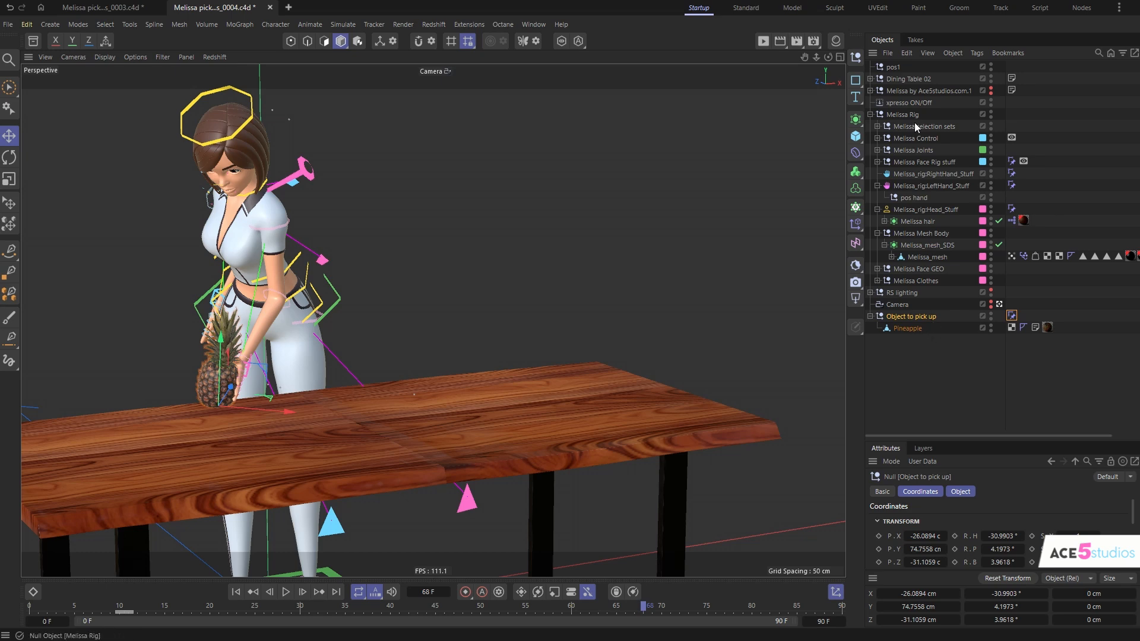
click(908, 199)
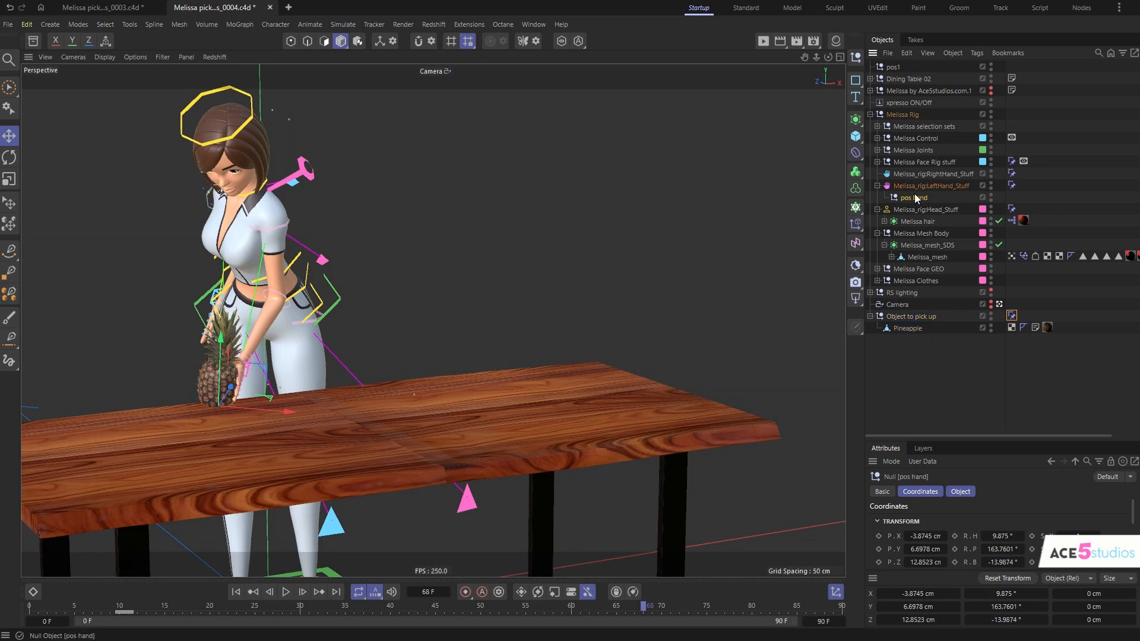
drag(910, 199, 897, 74)
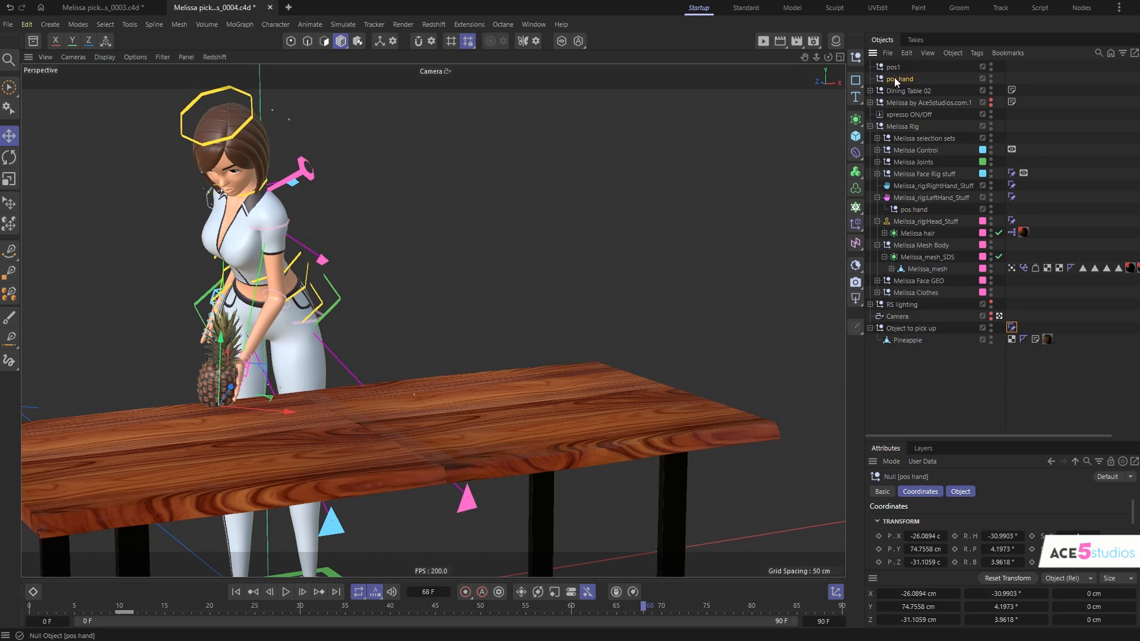
double_click(905, 79)
text(2)
key(Return)
- Add pos 2 as third target of the "Object to pick up" constraint, keying its weight at 0% and pos hand's at 100% at frame 68
click(1011, 327)
drag(998, 442, 985, 248)
click(957, 407)
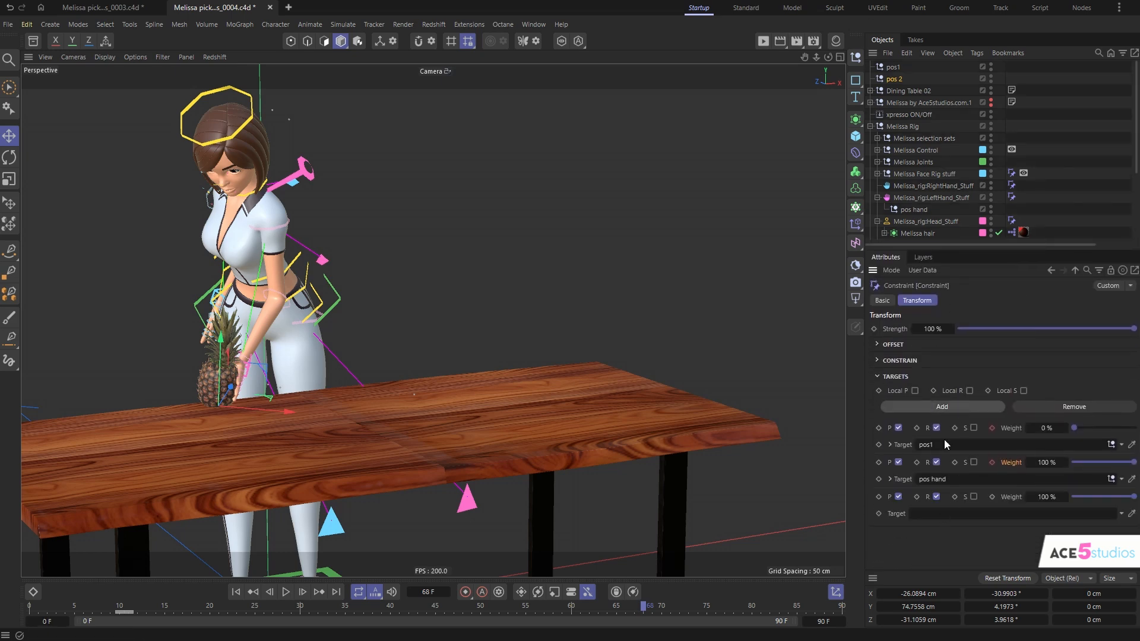
drag(894, 79, 950, 514)
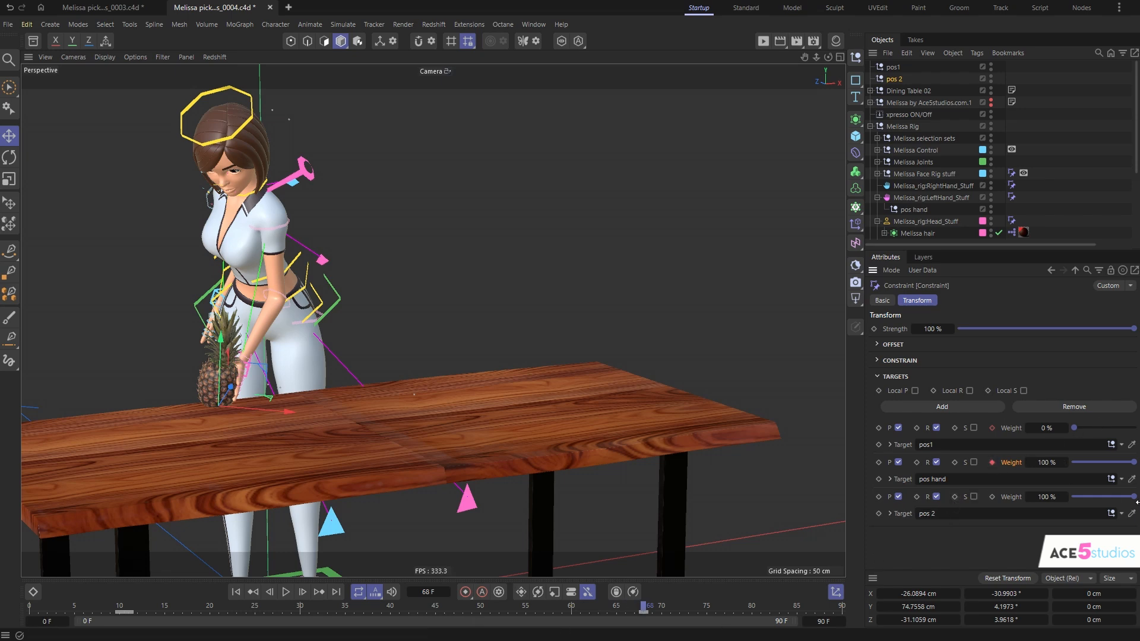
click(992, 496)
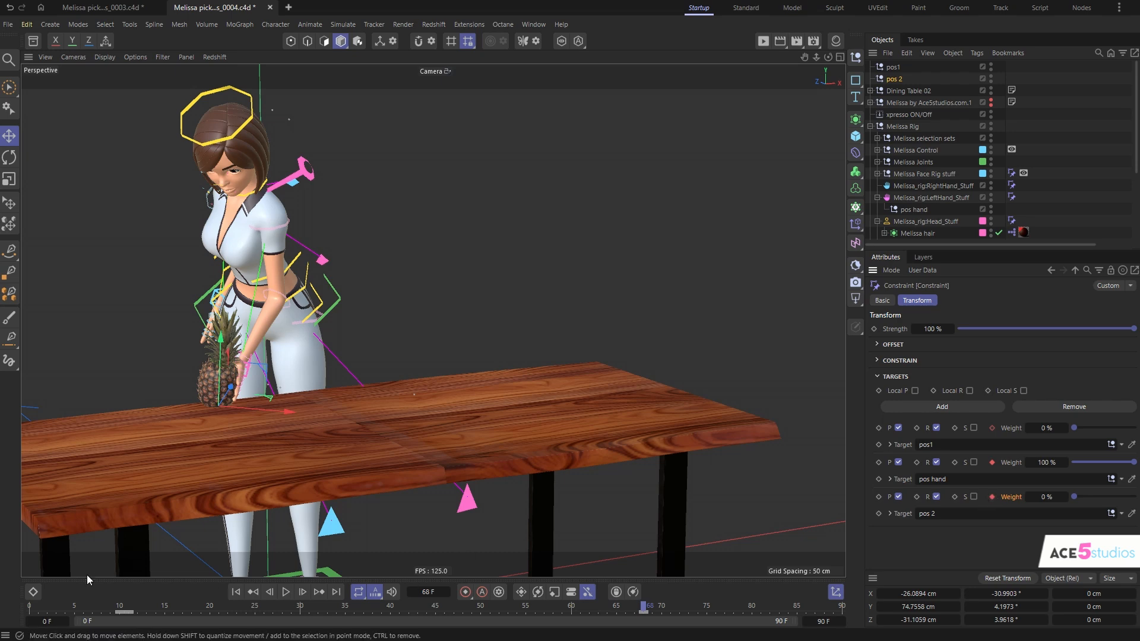
- At frame 69, key the pos 2 weight at 100% and the pos hand weight at 0%, and scrub to the end to check
click(652, 606)
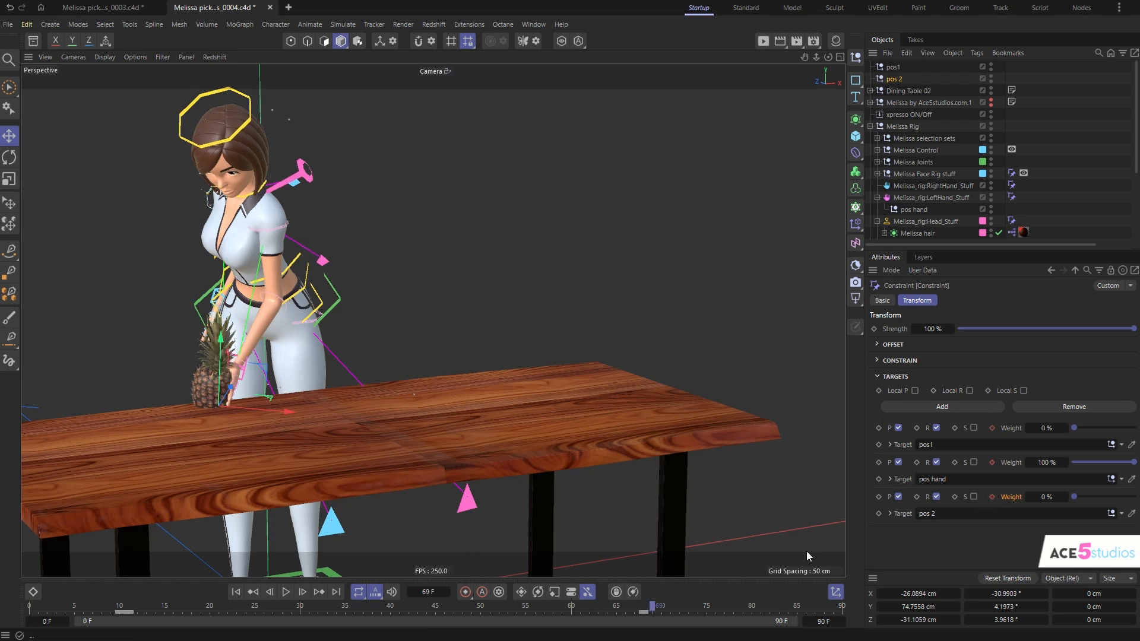
drag(1074, 496, 1072, 462)
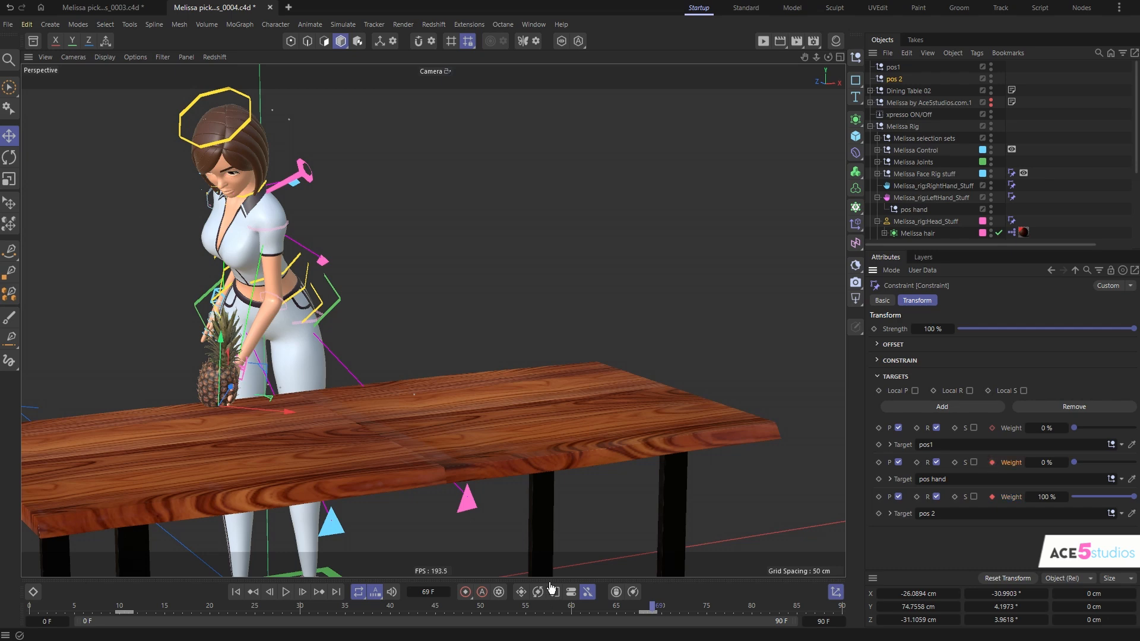
drag(652, 606, 846, 620)
scroll(336, 415, down, 5)
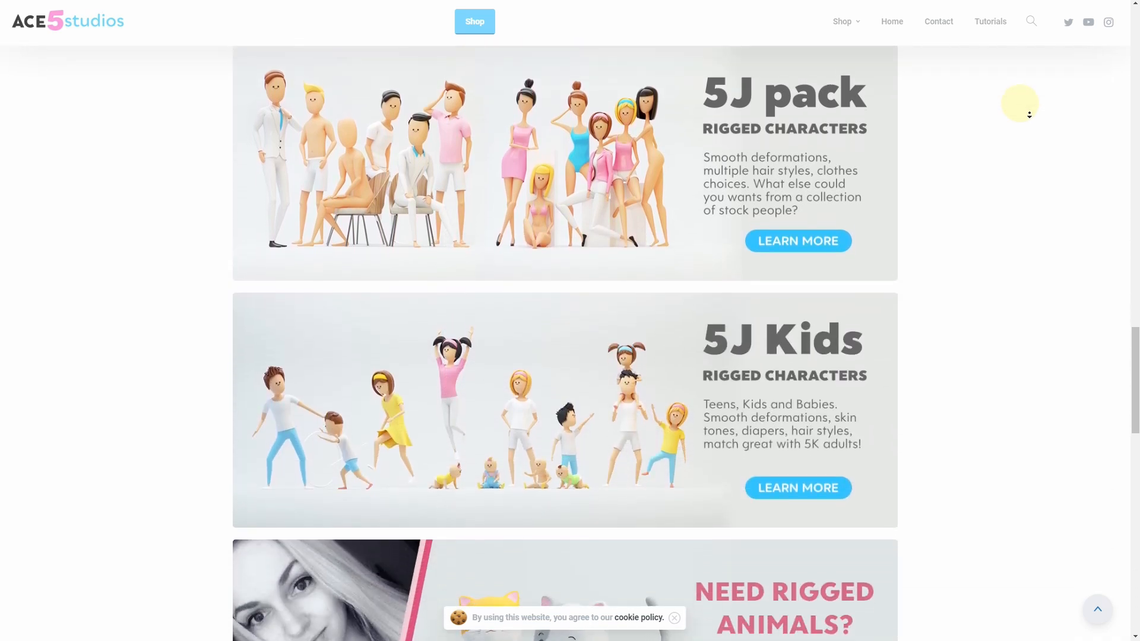
middle_click(1032, 117)
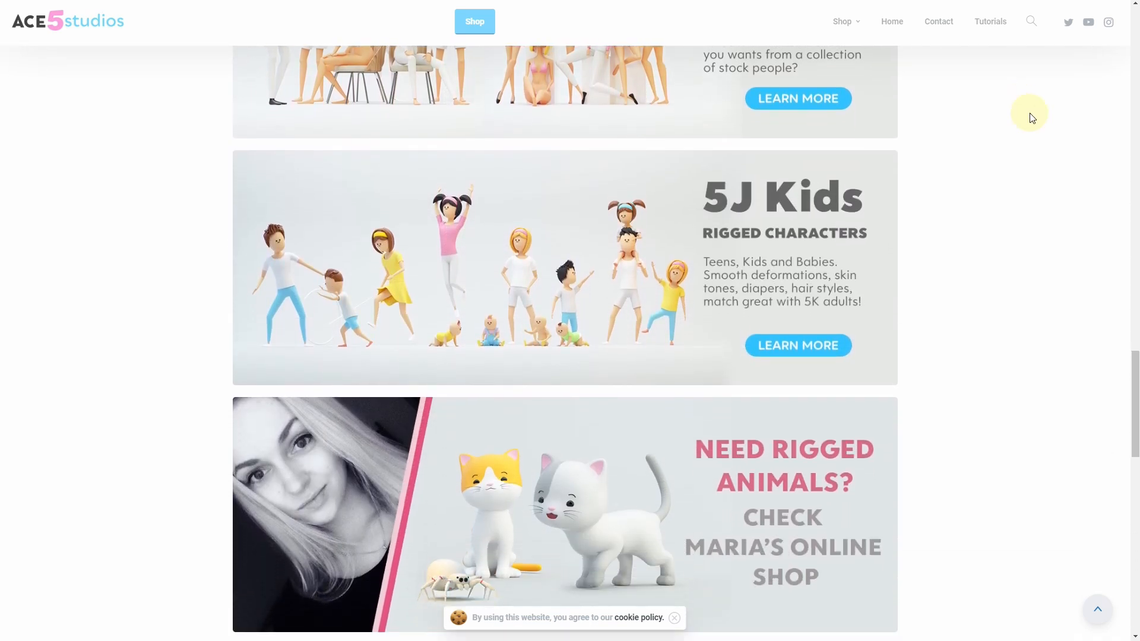